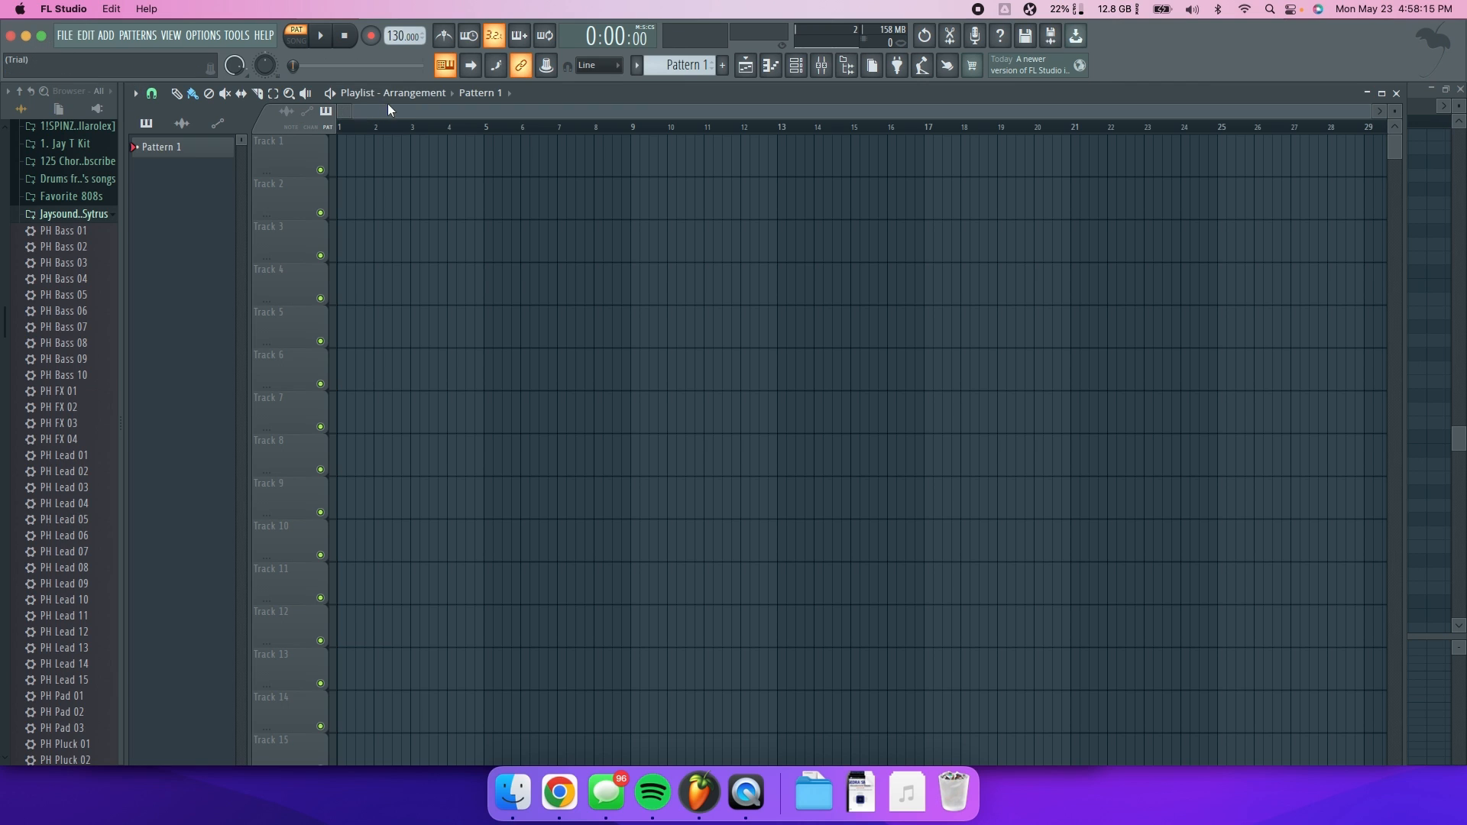
# - Add an FL Keys channel and open its piano roll
pyautogui.click(795, 66)
pyautogui.click(464, 471)
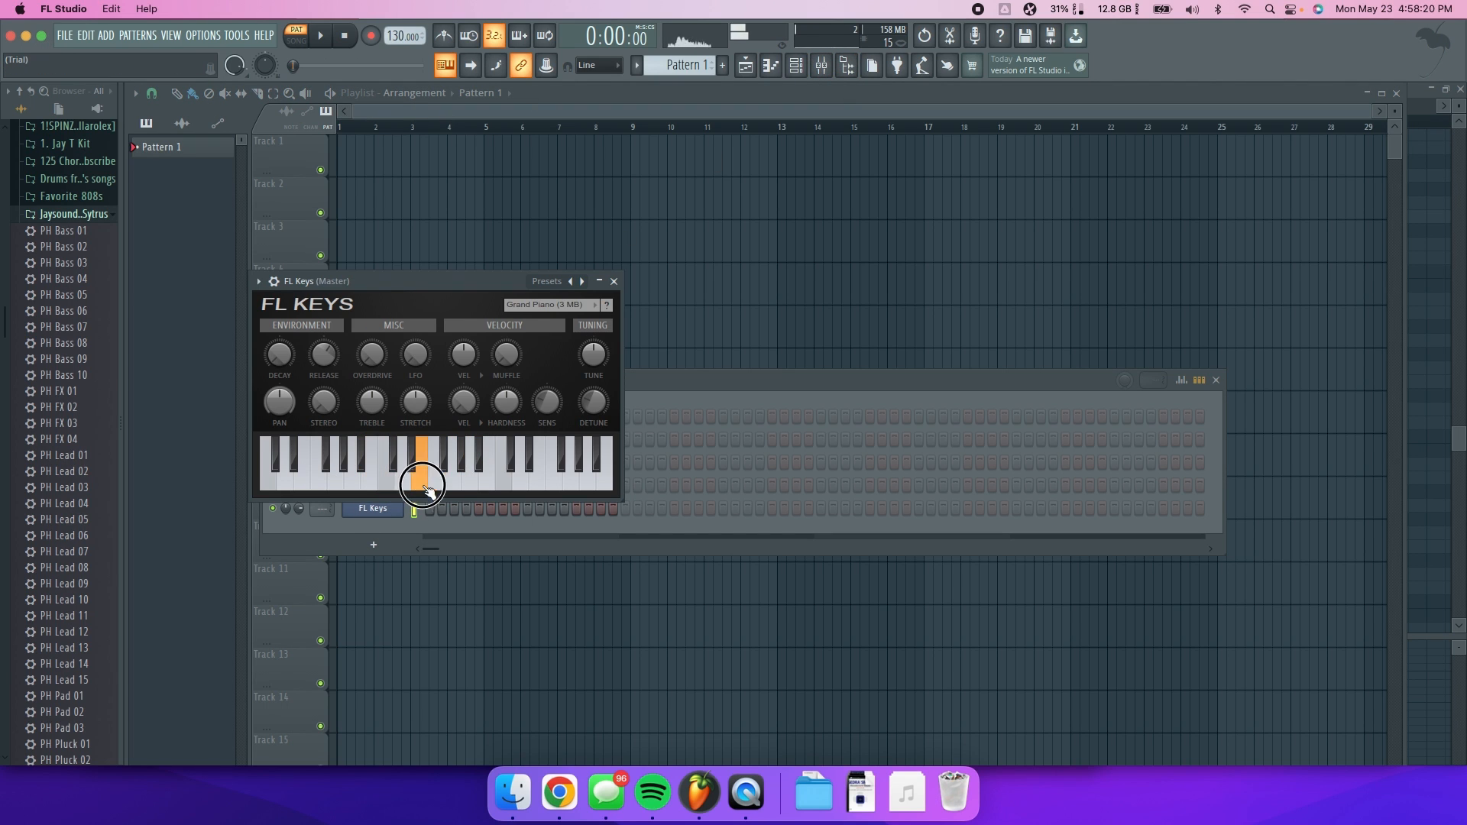
pyautogui.click(617, 283)
pyautogui.rightClick(398, 510)
pyautogui.click(433, 512)
pyautogui.rightClick(380, 512)
pyautogui.click(443, 508)
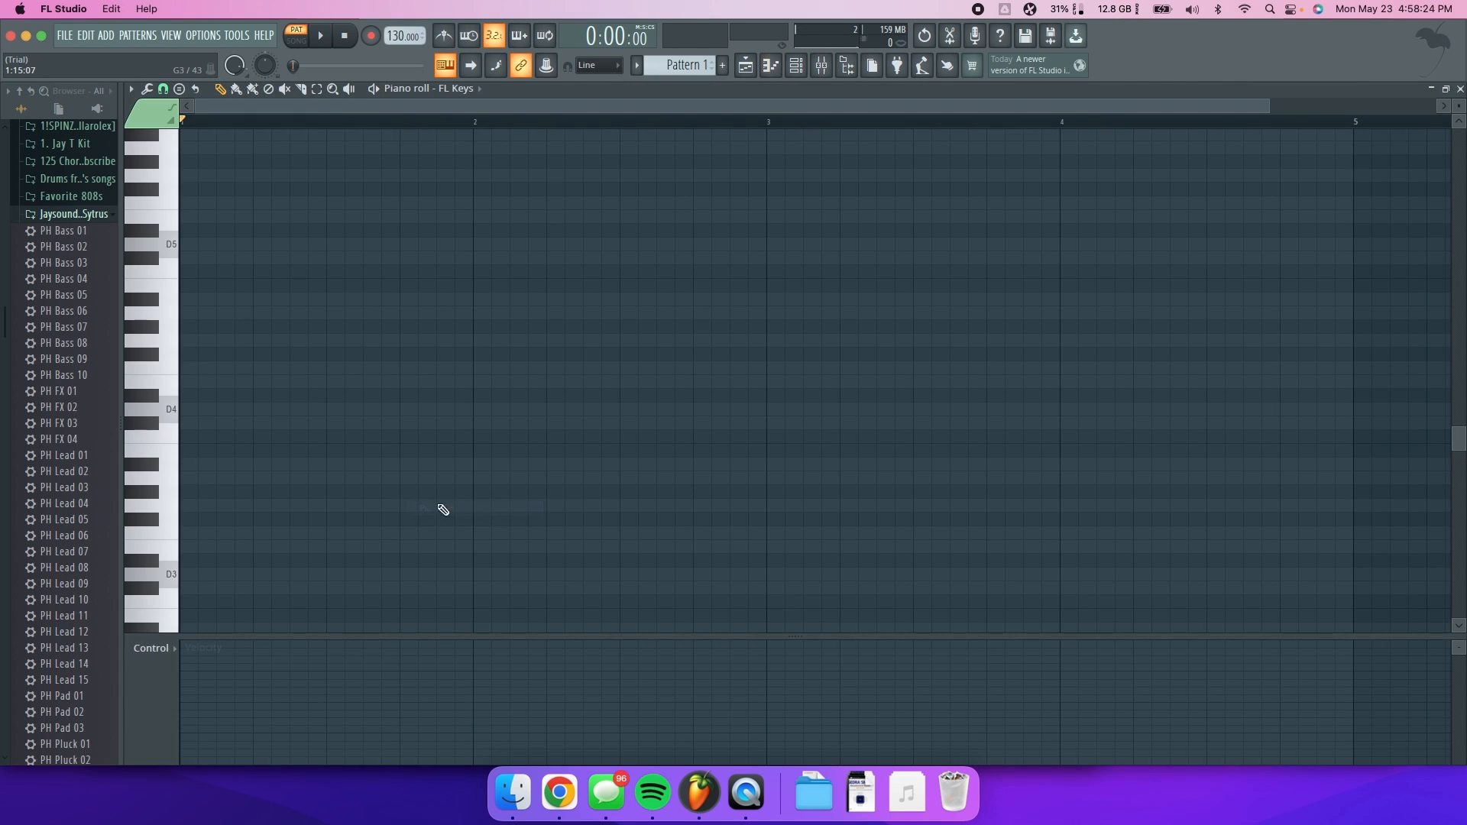
# - Set the root note of the piano roll's Minor Harmonic scale highlighting to C#
pyautogui.click(147, 88)
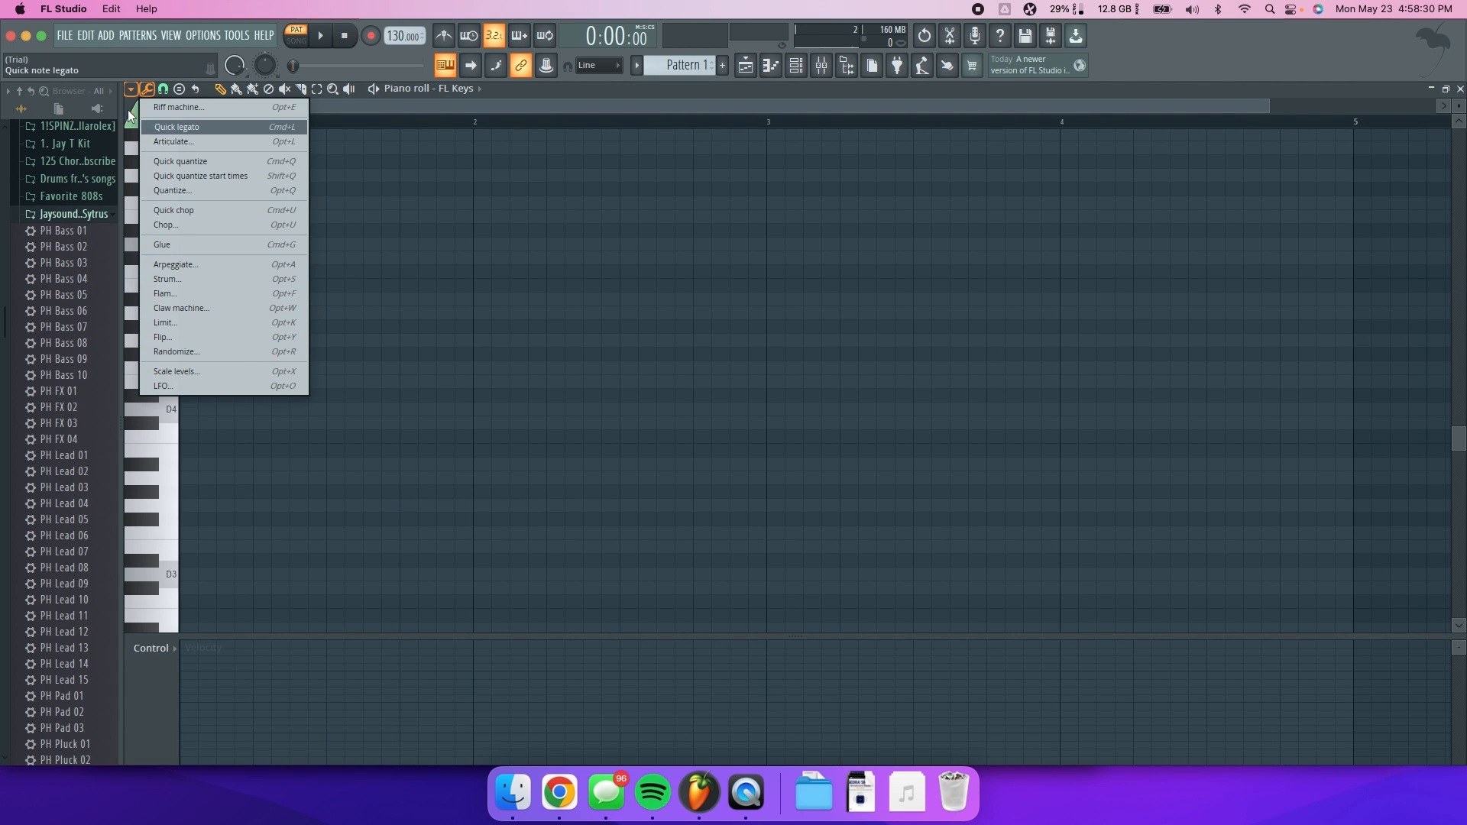
pyautogui.click(131, 89)
pyautogui.click(131, 90)
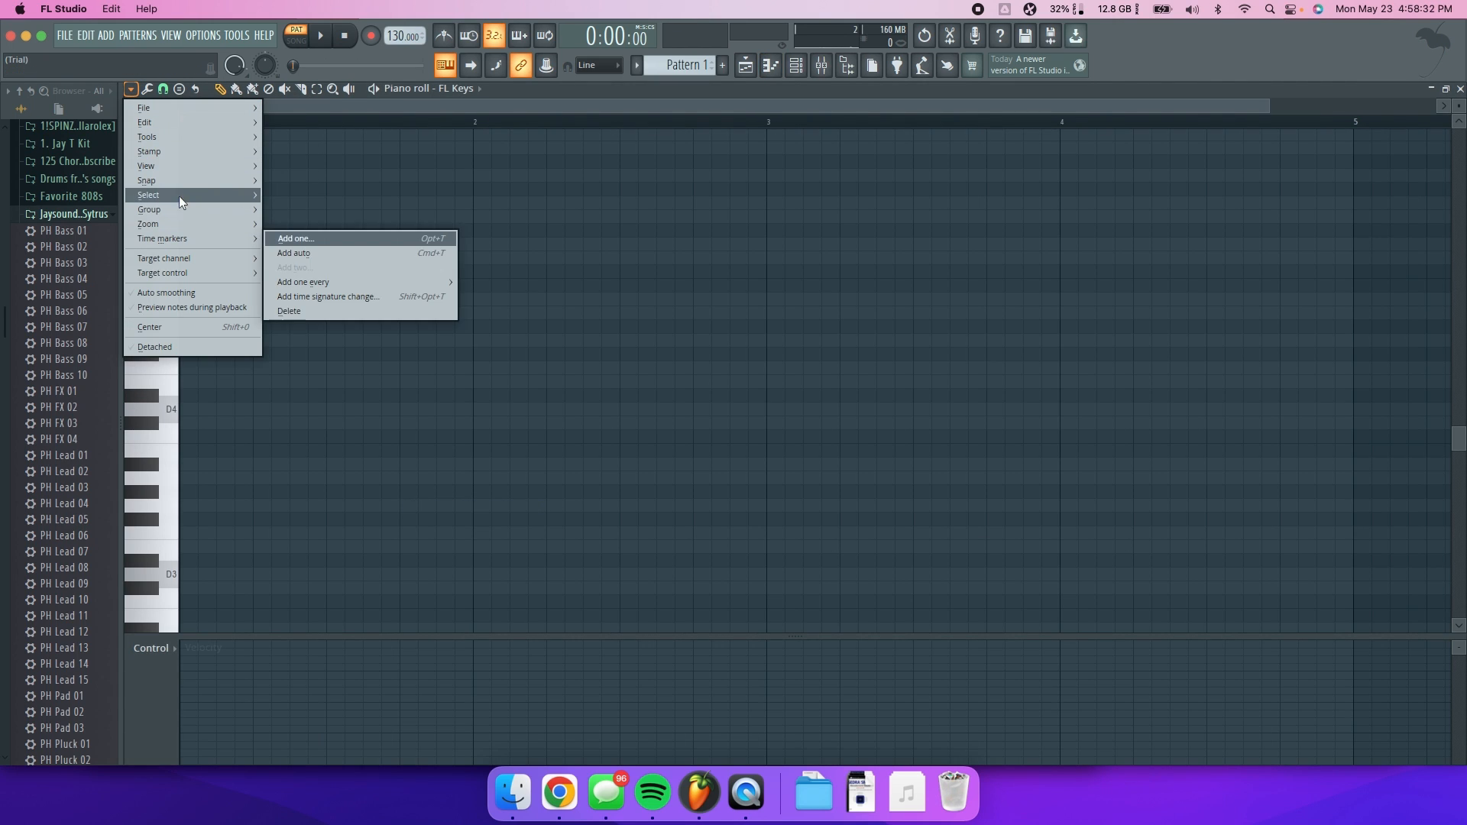
pyautogui.moveTo(221, 166)
pyautogui.click(297, 319)
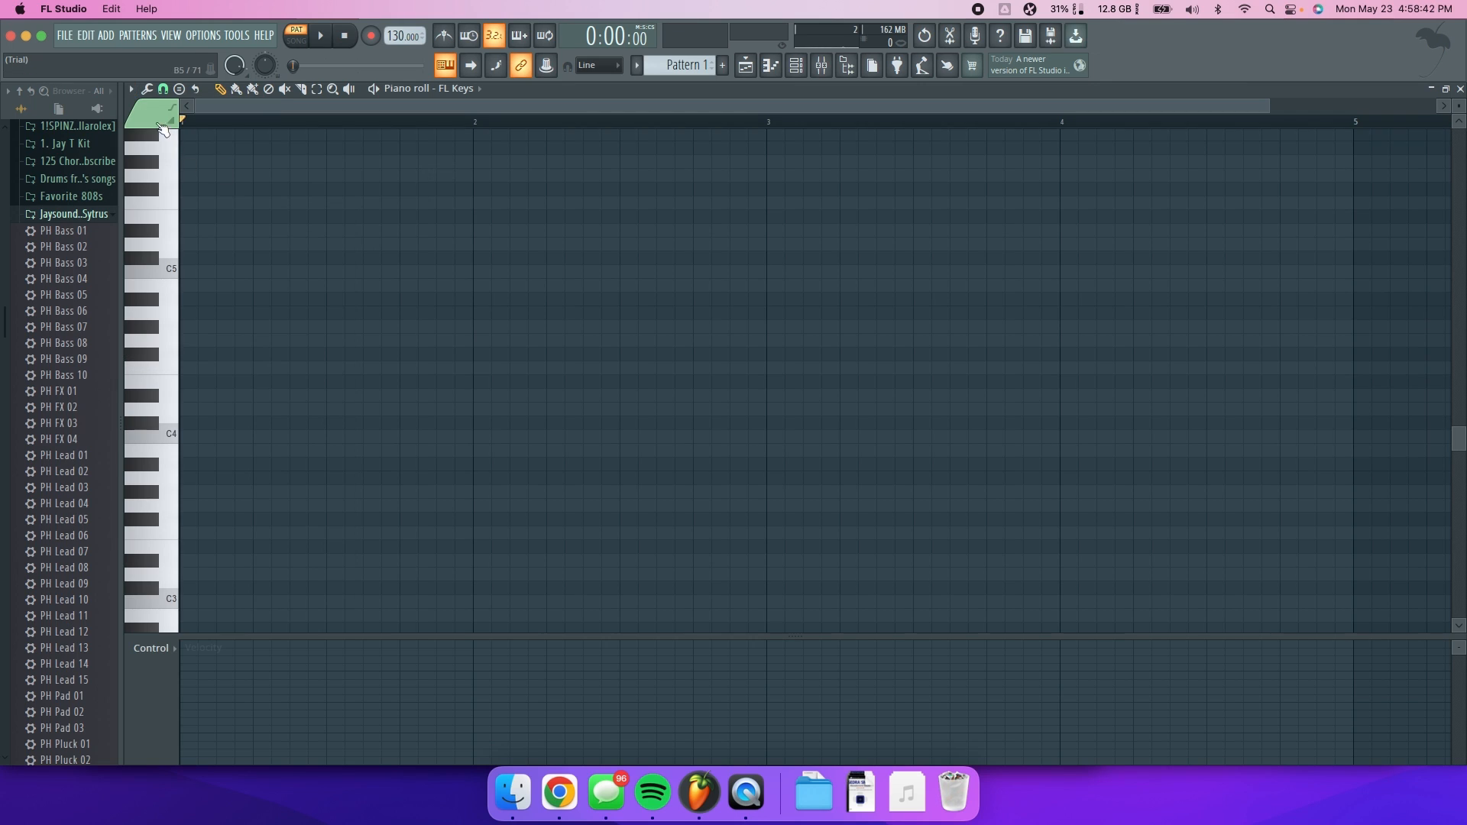
pyautogui.click(130, 90)
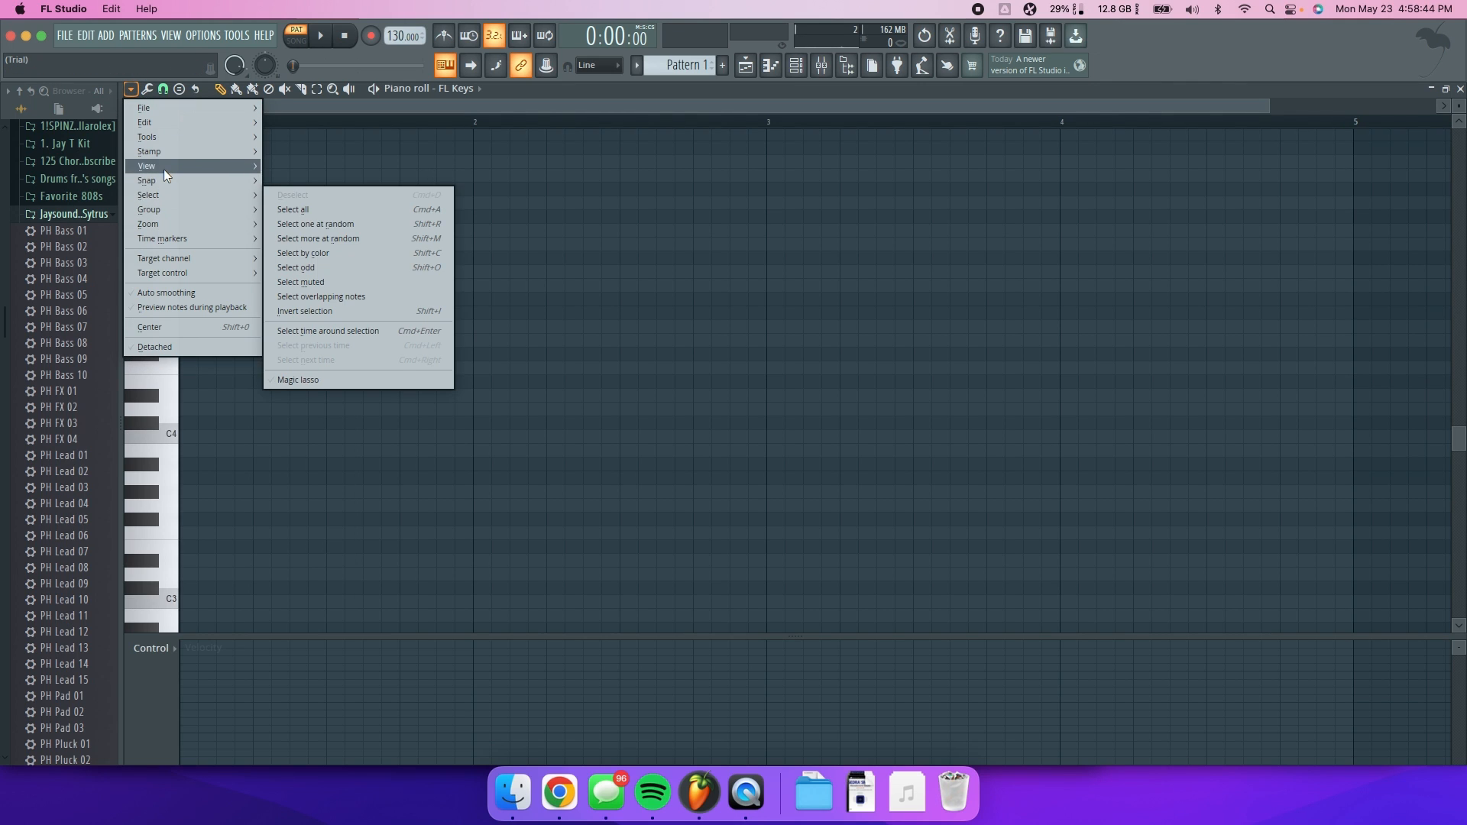
pyautogui.moveTo(163, 167)
pyautogui.moveTo(333, 384)
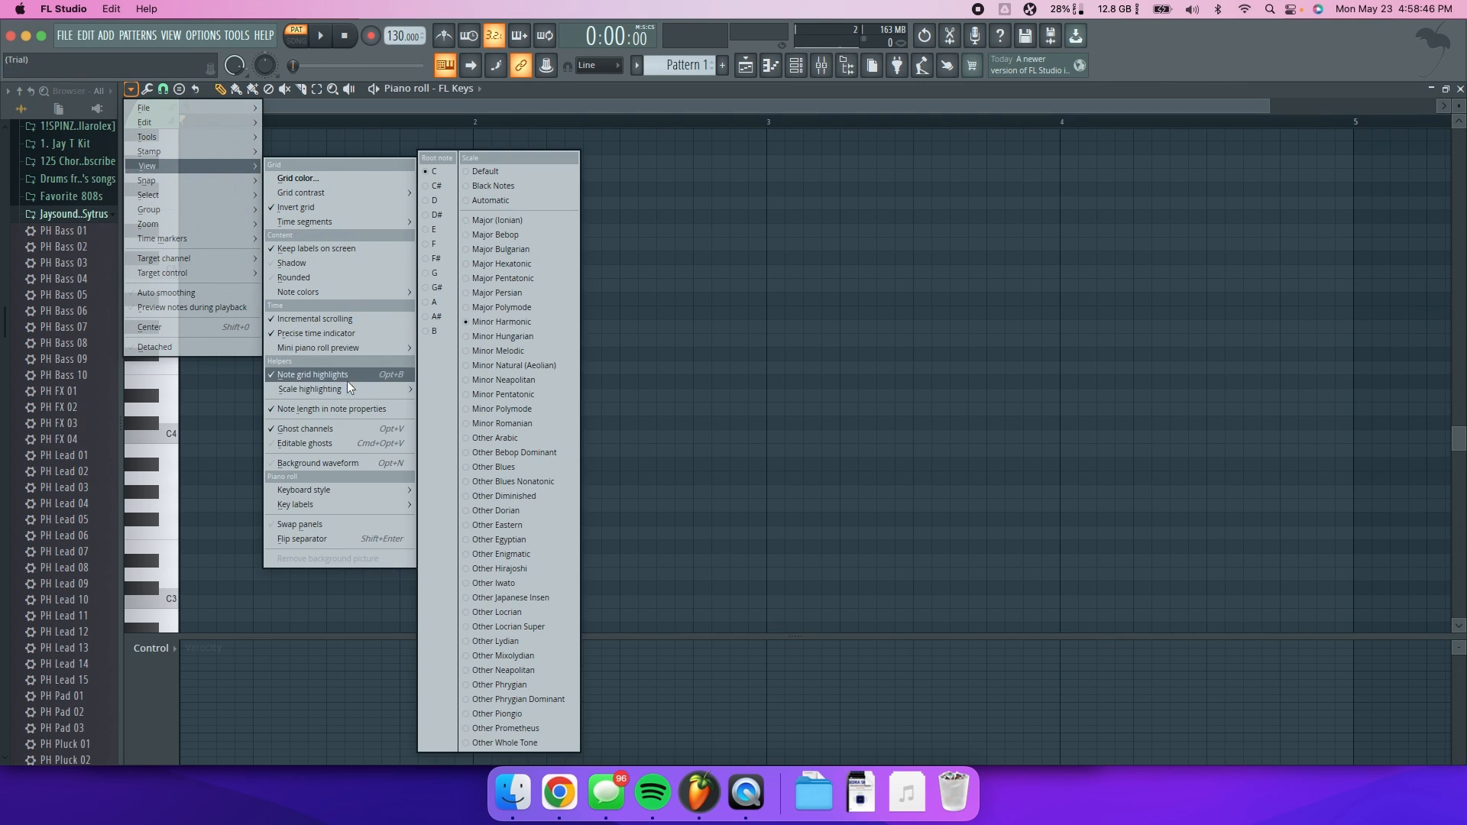
pyautogui.click(448, 191)
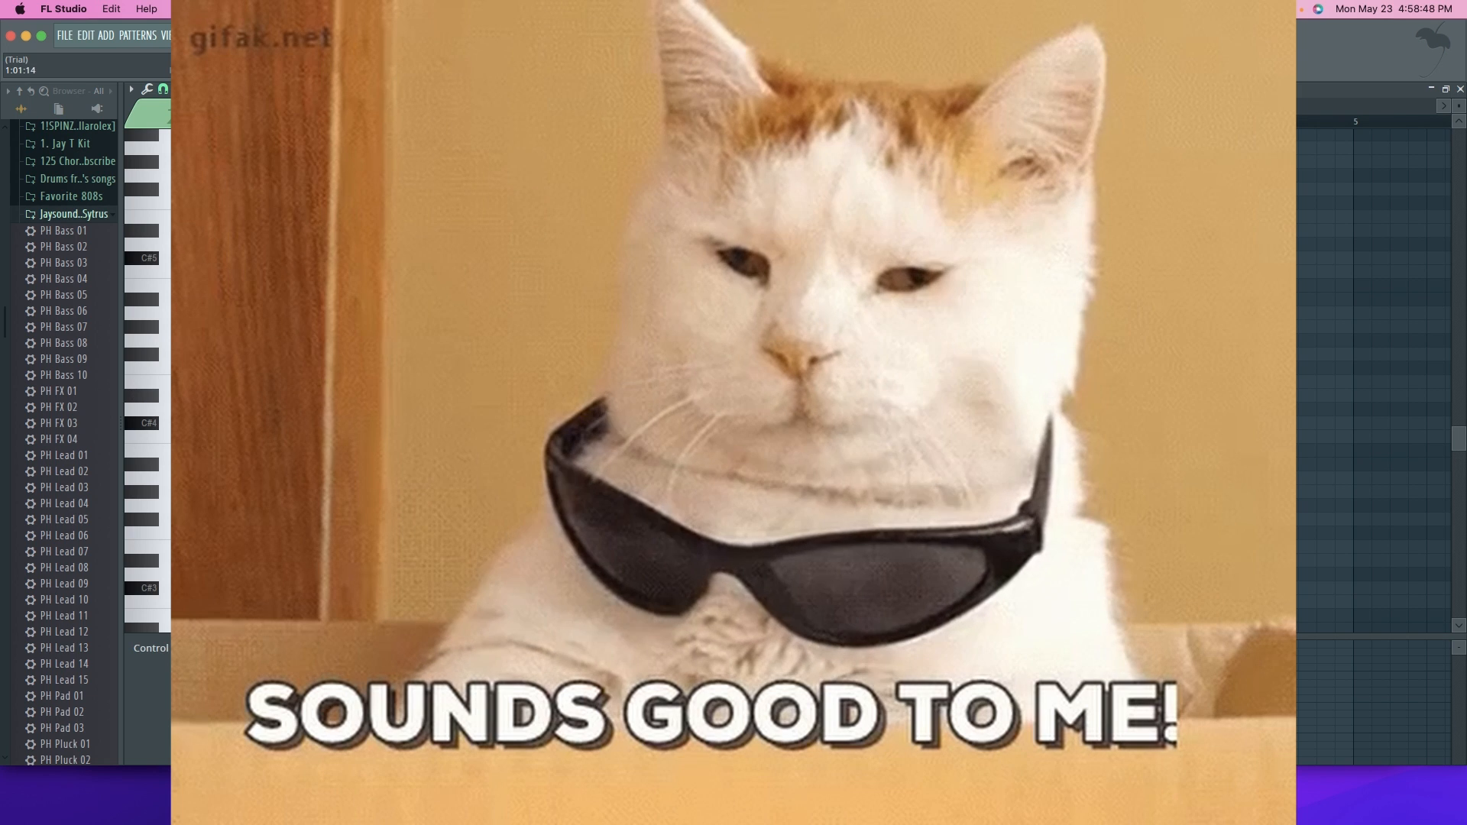
pyautogui.click(31, 310)
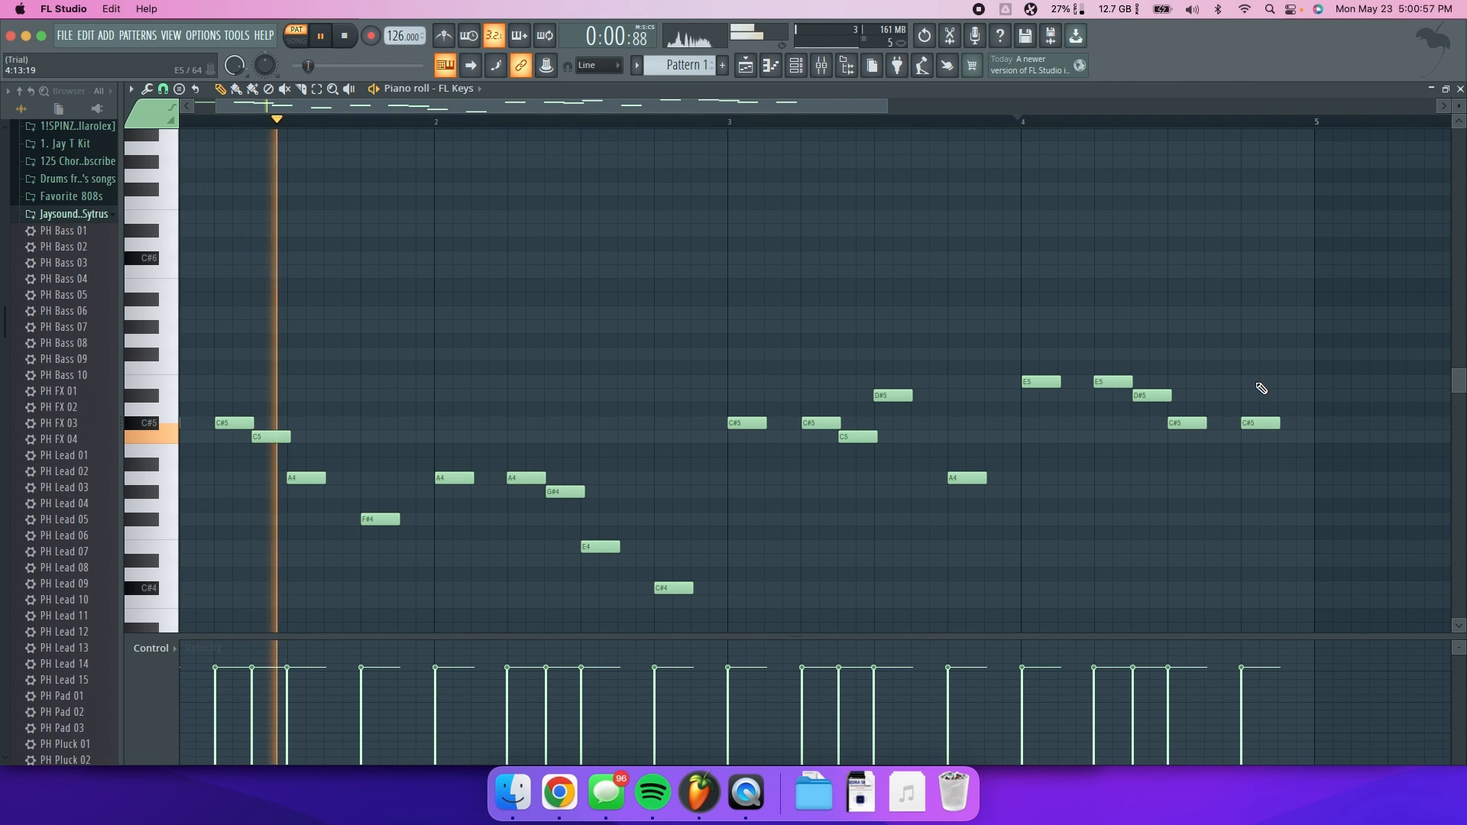
# - Move the melody's last note at the end of bar 4 down one octave to C#4 and play the pattern
pyautogui.keyDown('super'); pyautogui.moveTo(1257, 384); pyautogui.dragTo(1267, 486); pyautogui.keyUp('super')
pyautogui.press('super+Down')
pyautogui.keyDown('super'); pyautogui.click(1276, 482); pyautogui.keyUp('super')
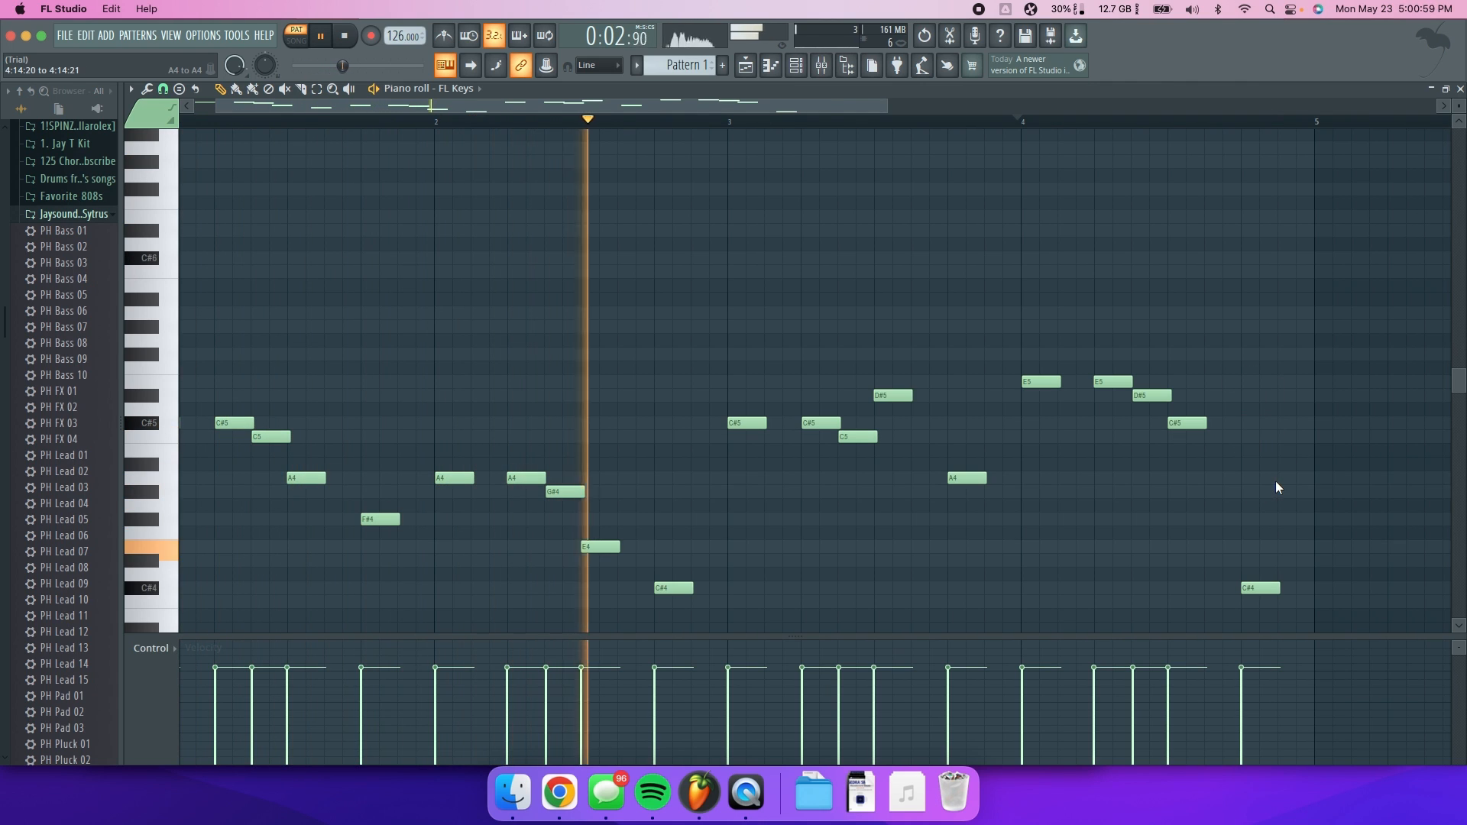
pyautogui.click(1017, 120)
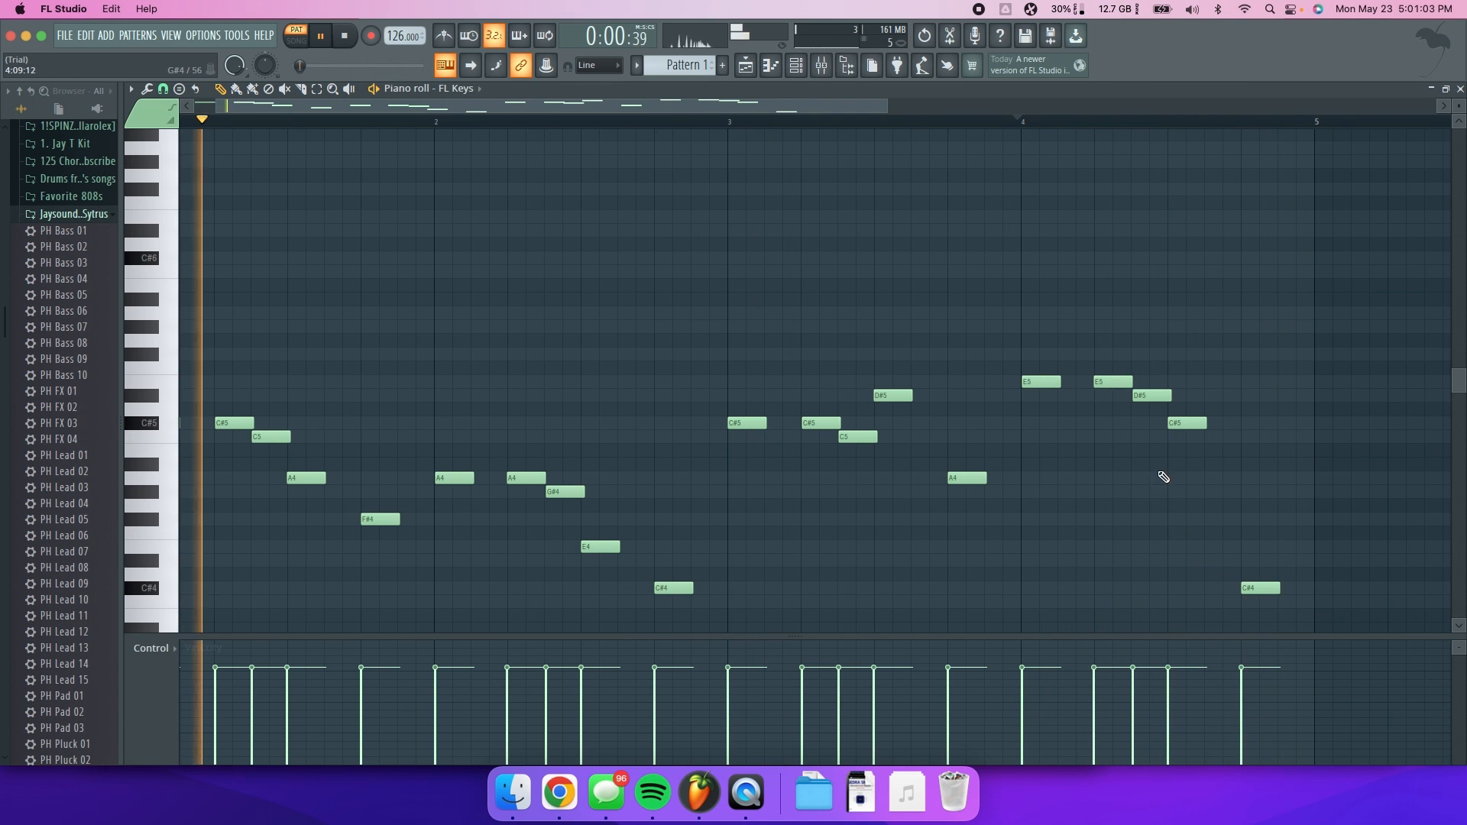
# - Draw a sustained one-bar C#4 note at the start of bar 1 beneath the melody and play it back
pyautogui.moveTo(757, 106); pyautogui.dragTo(657, 131)
pyautogui.scroll(3, 456, 508)
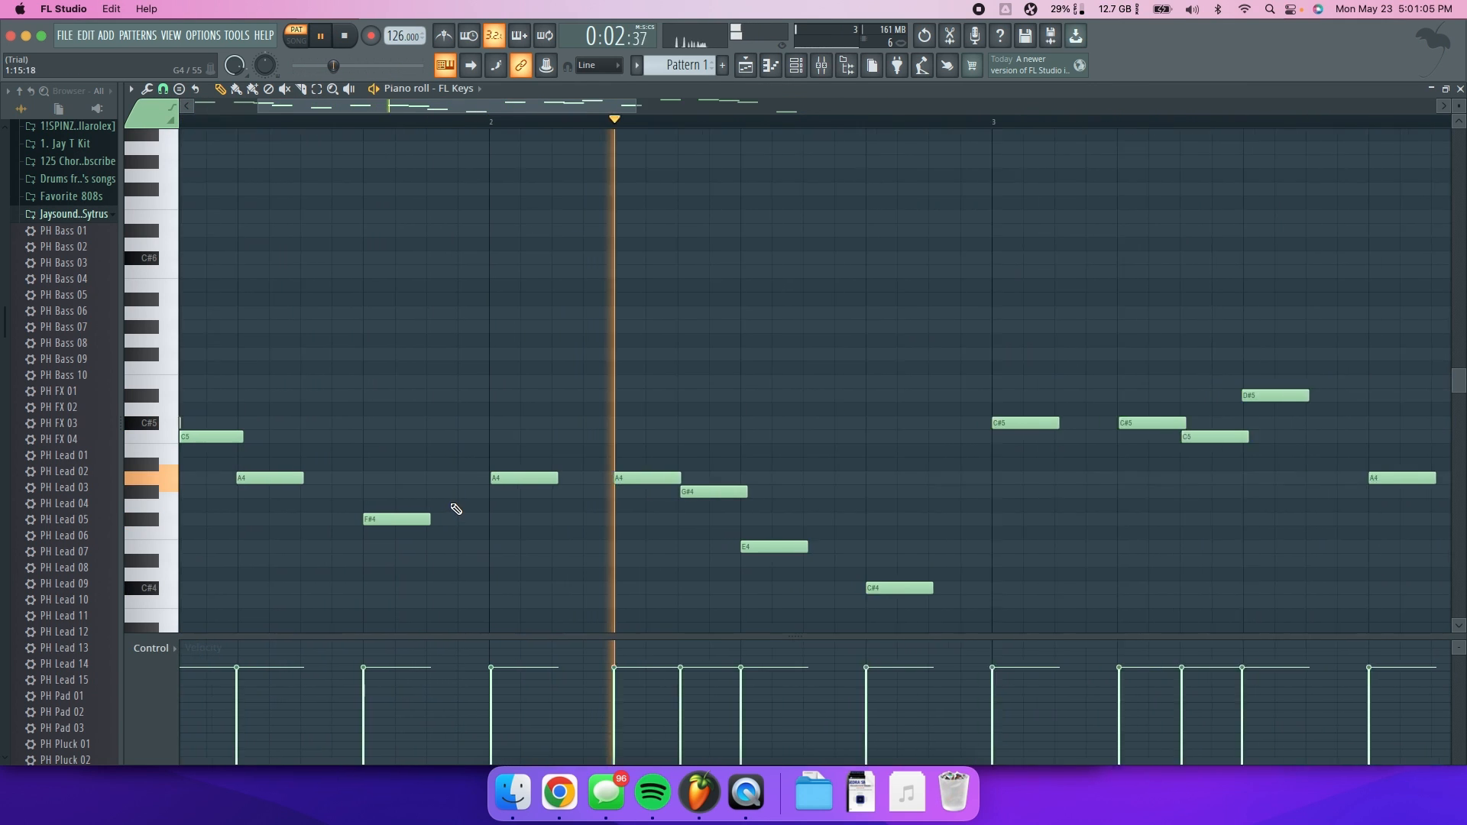
pyautogui.scroll(-4, 456, 509)
pyautogui.scroll(-10, 453, 509)
pyautogui.scroll(7, 448, 502)
pyautogui.press('space')
pyautogui.moveTo(184, 366); pyautogui.dragTo(340, 375)
pyautogui.press('space')
pyautogui.press('space')
pyautogui.moveTo(263, 120); pyautogui.dragTo(2, 155)
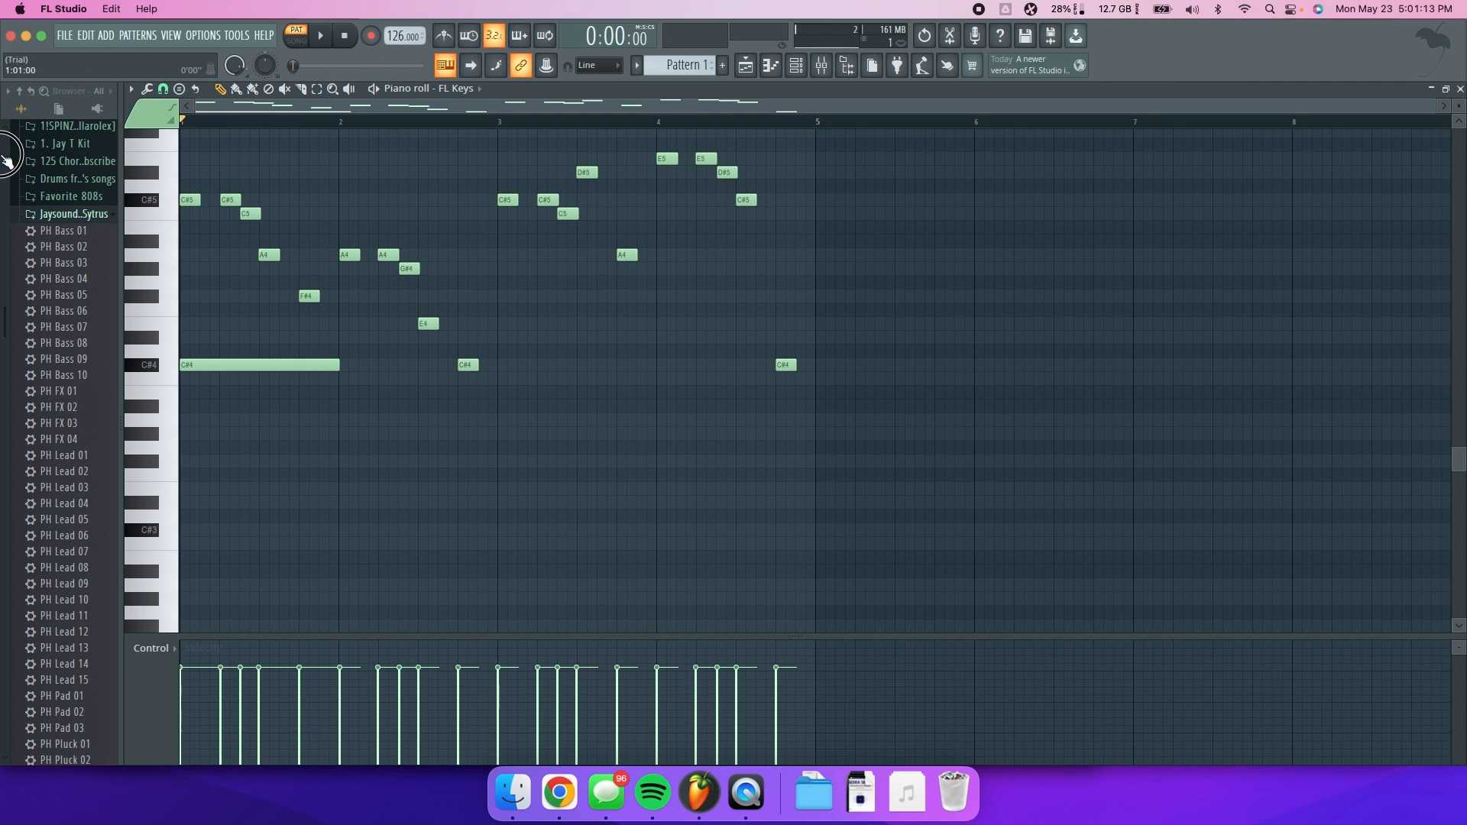
pyautogui.keyDown('ctrl'); pyautogui.click(212, 369); pyautogui.keyUp('ctrl')
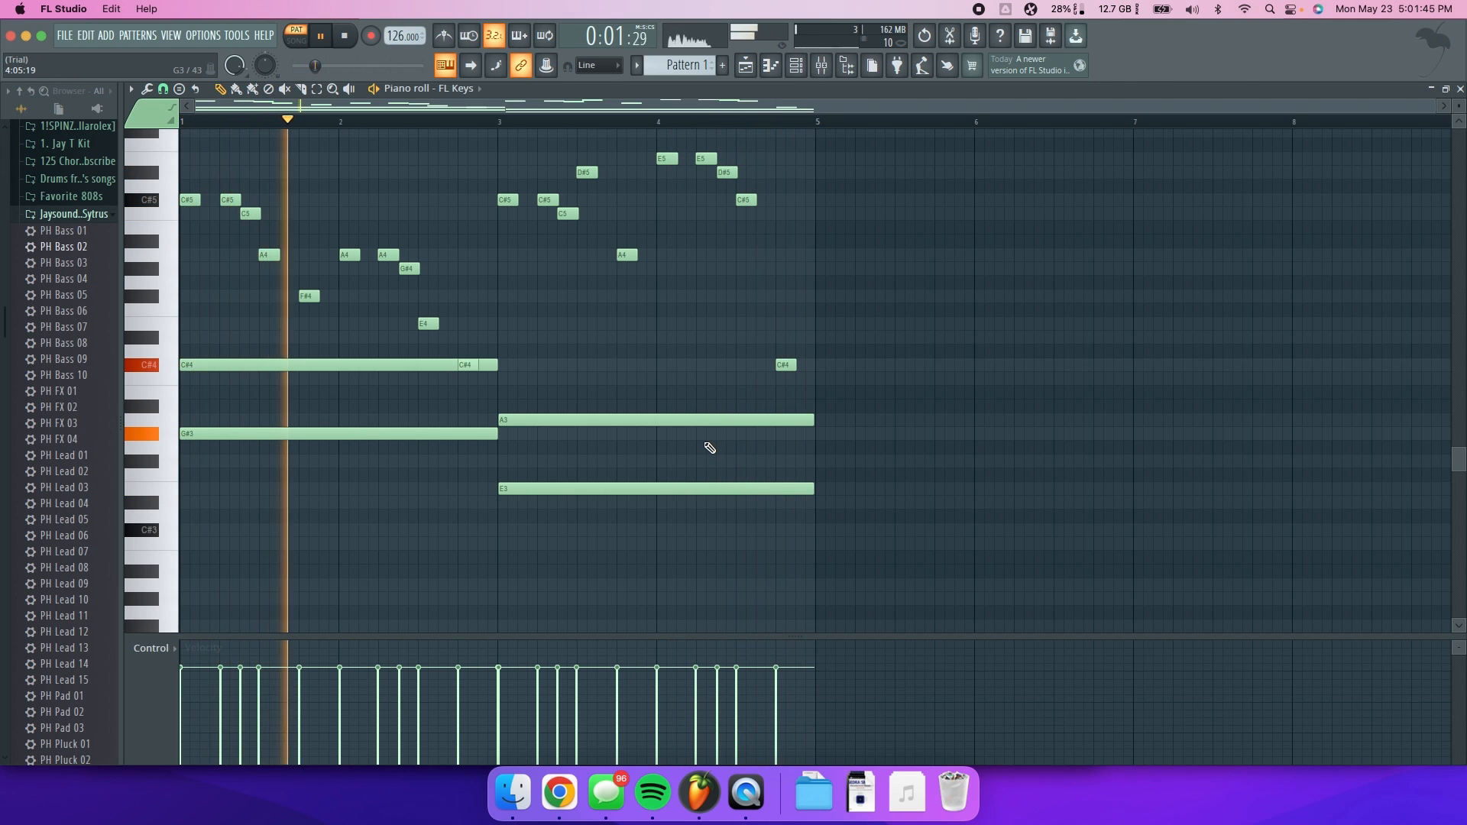
# - Place short, rhythmically spaced C#3 bass notes beneath the chords across bar 1 and into bar 2
pyautogui.click(186, 535)
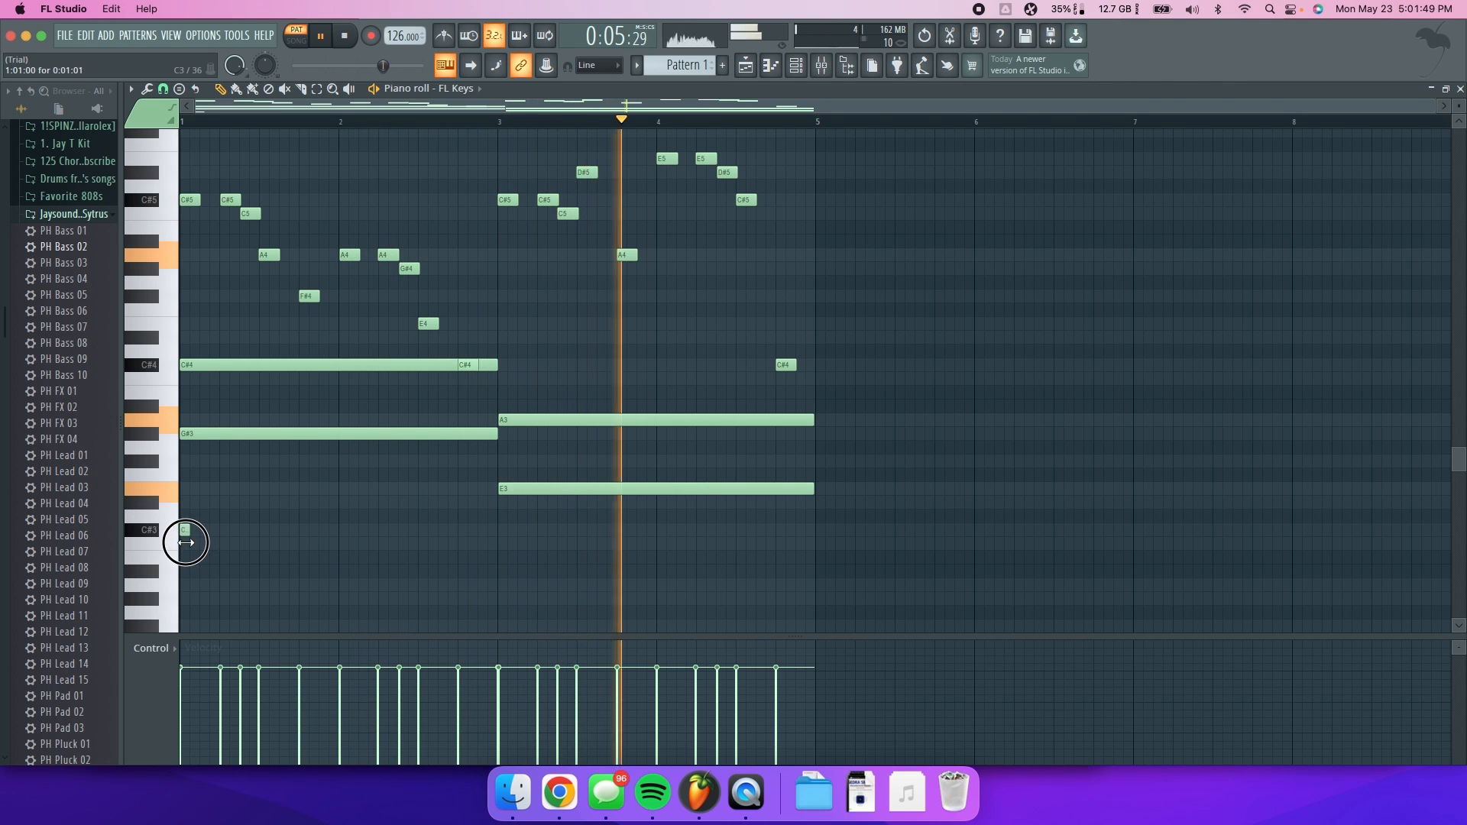
pyautogui.scroll(5, 186, 538)
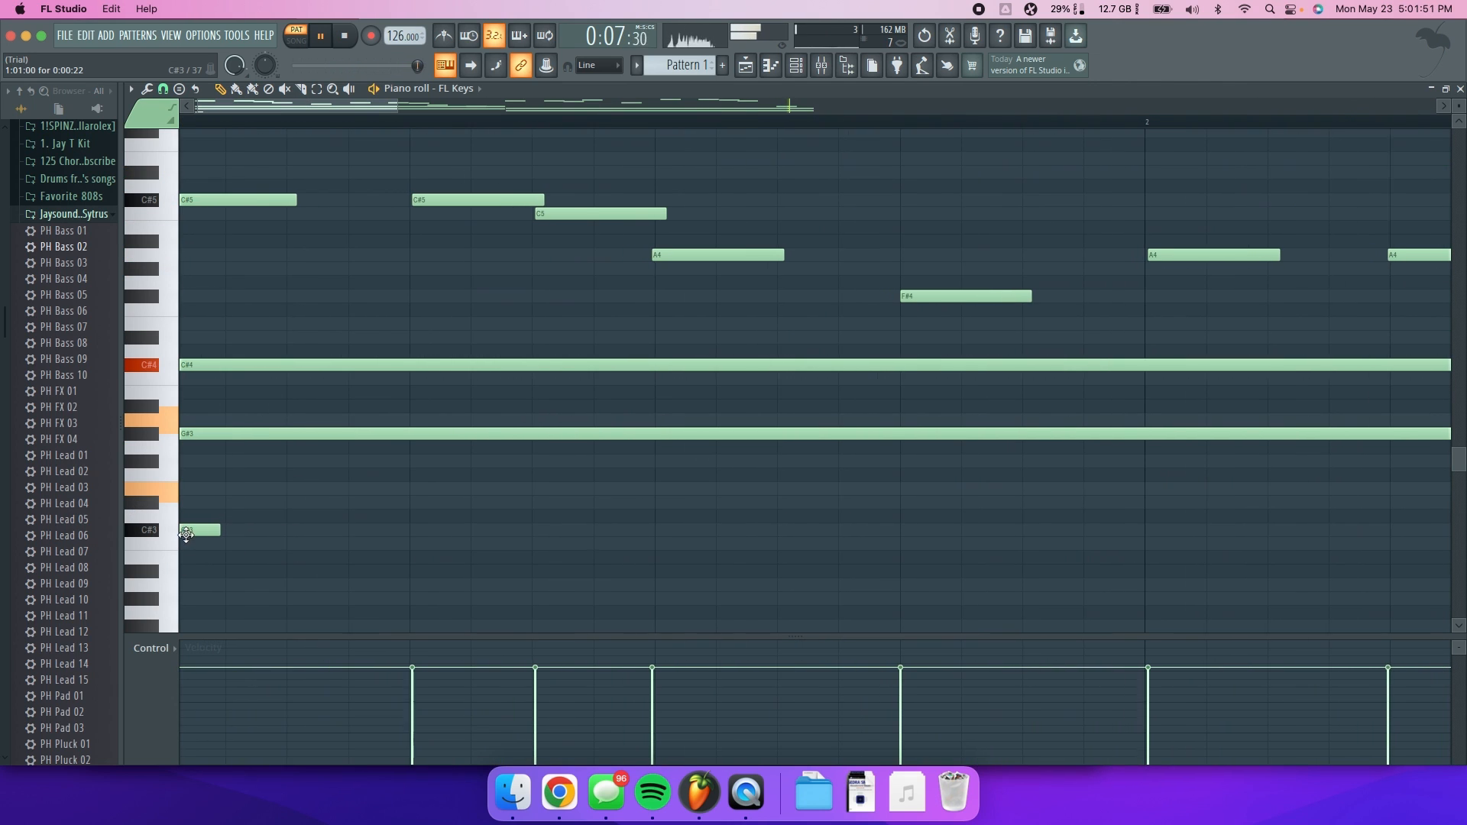
pyautogui.moveTo(186, 535); pyautogui.dragTo(310, 539)
pyautogui.press('space')
pyautogui.click(539, 532)
pyautogui.press('space')
pyautogui.click(780, 533)
pyautogui.click(902, 532)
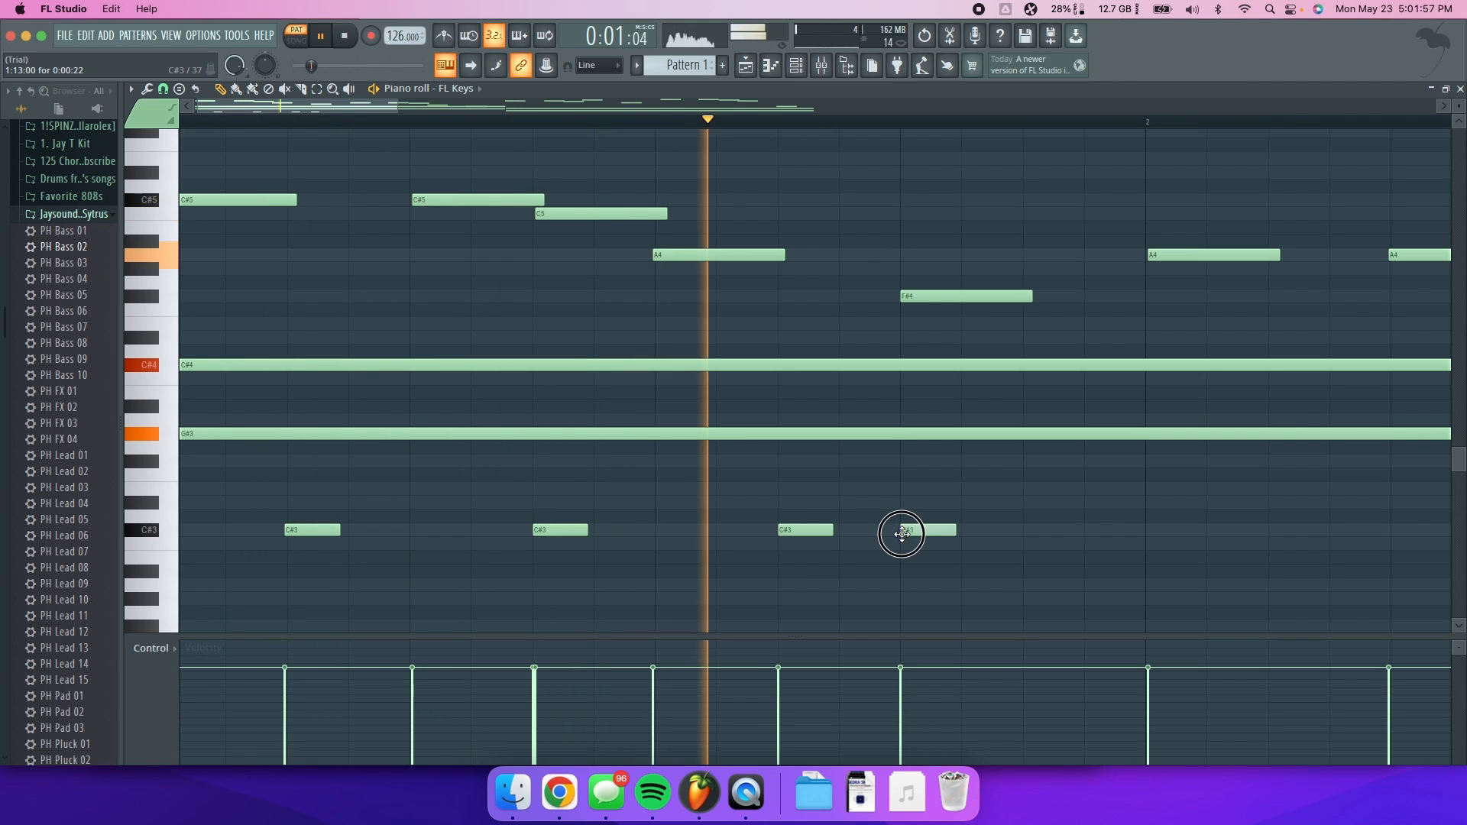
pyautogui.click(1146, 532)
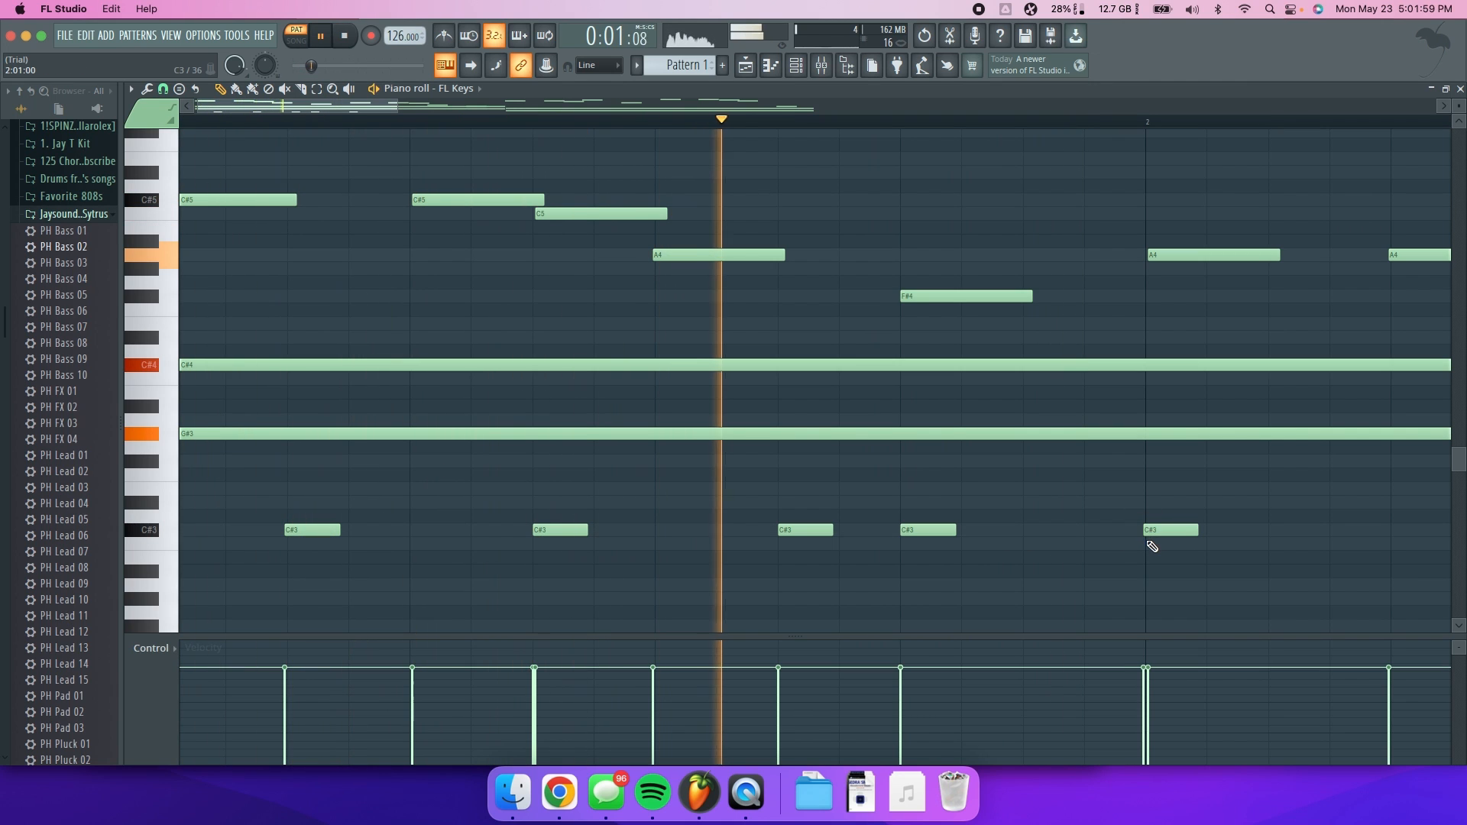
pyautogui.moveTo(1153, 531); pyautogui.dragTo(1286, 530)
pyautogui.press('space')
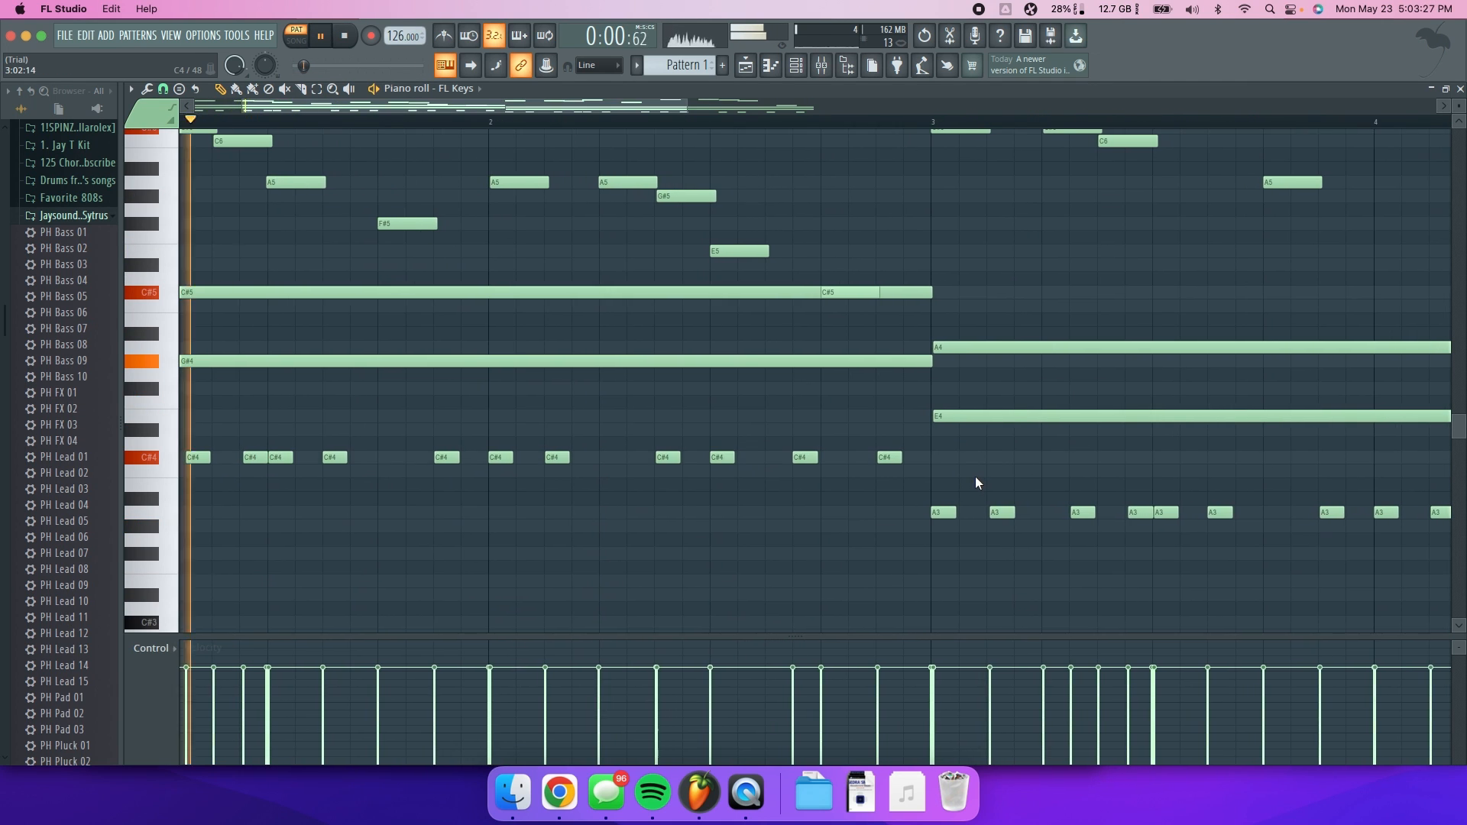
# - Copy the four sustained chord notes spanning bars 1 to 4 and switch to the empty Pattern 2
pyautogui.scroll(-3, 975, 475)
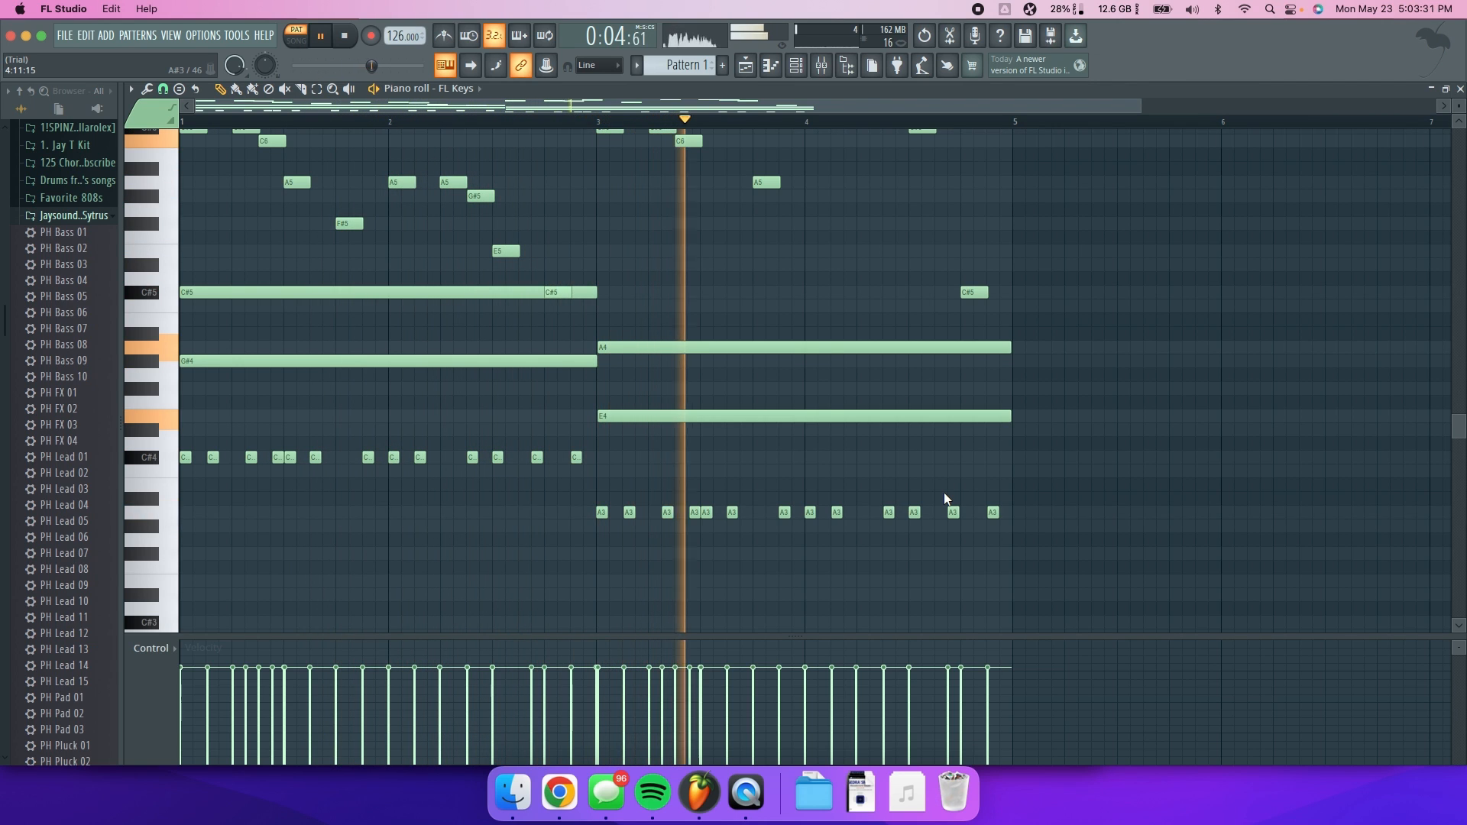
pyautogui.scroll(5, 944, 491)
pyautogui.scroll(-5, 944, 497)
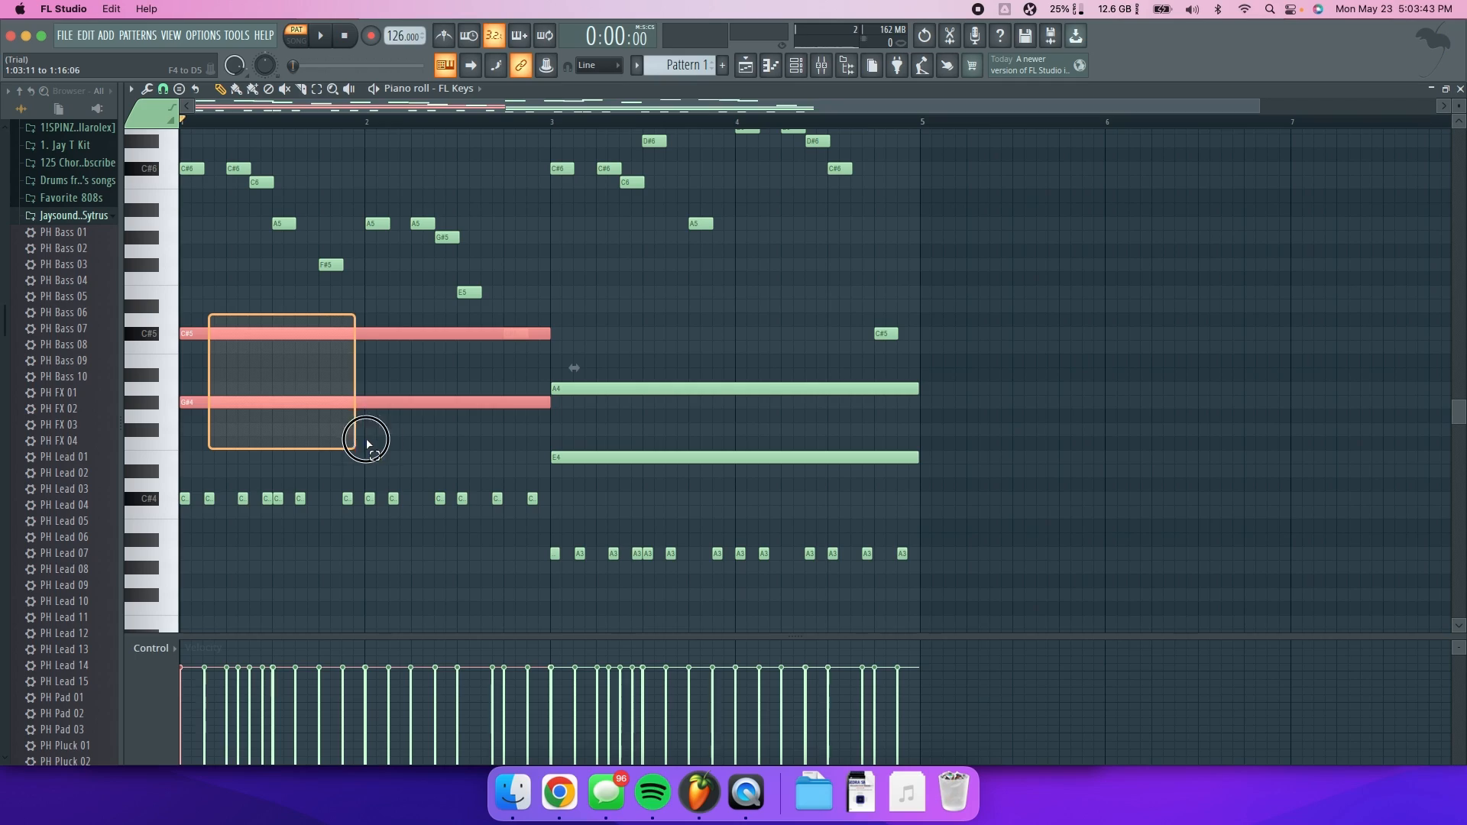
pyautogui.moveTo(367, 441); pyautogui.dragTo(370, 438)
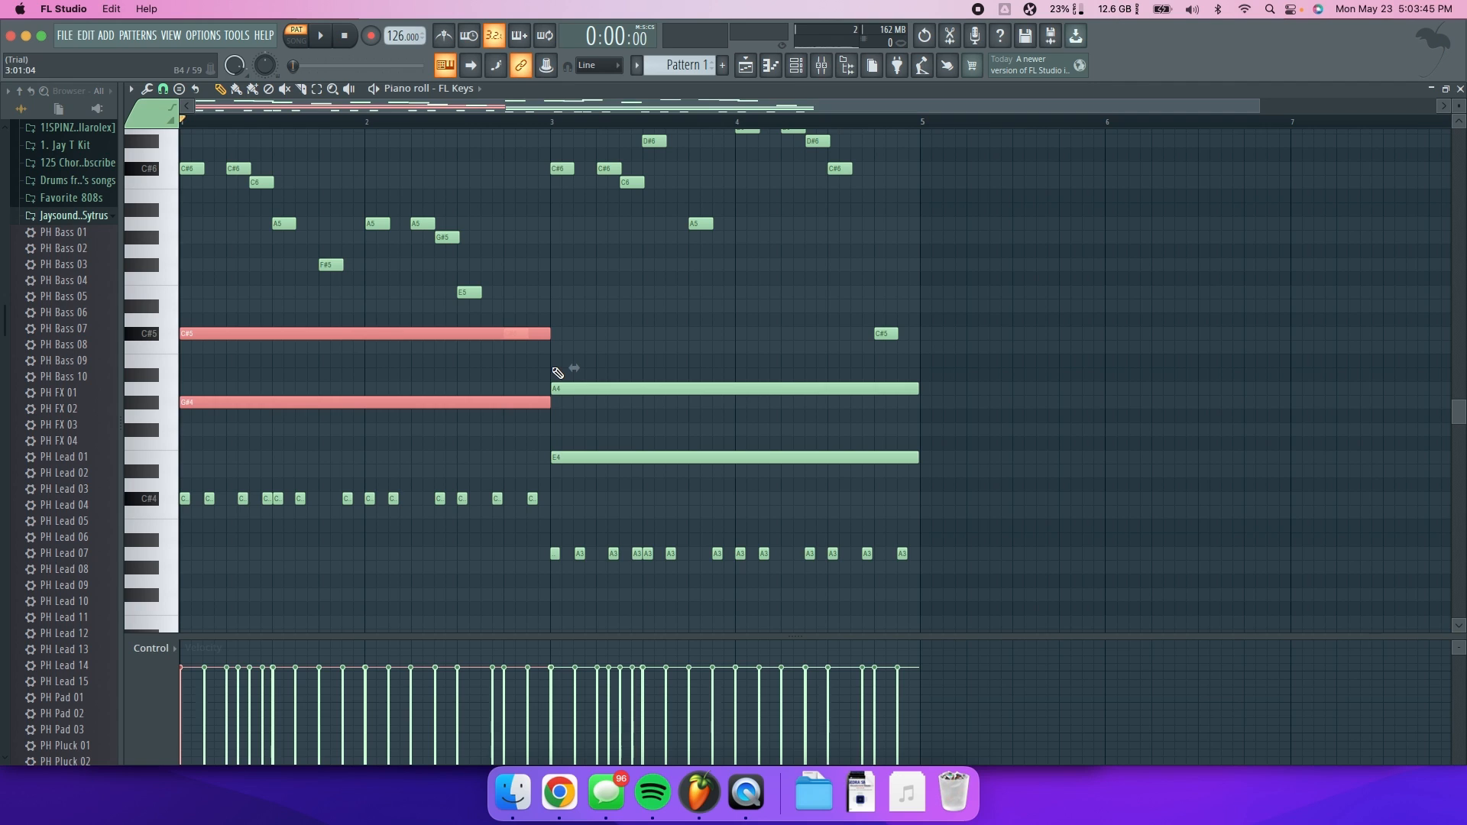
pyautogui.moveTo(544, 302); pyautogui.dragTo(579, 456)
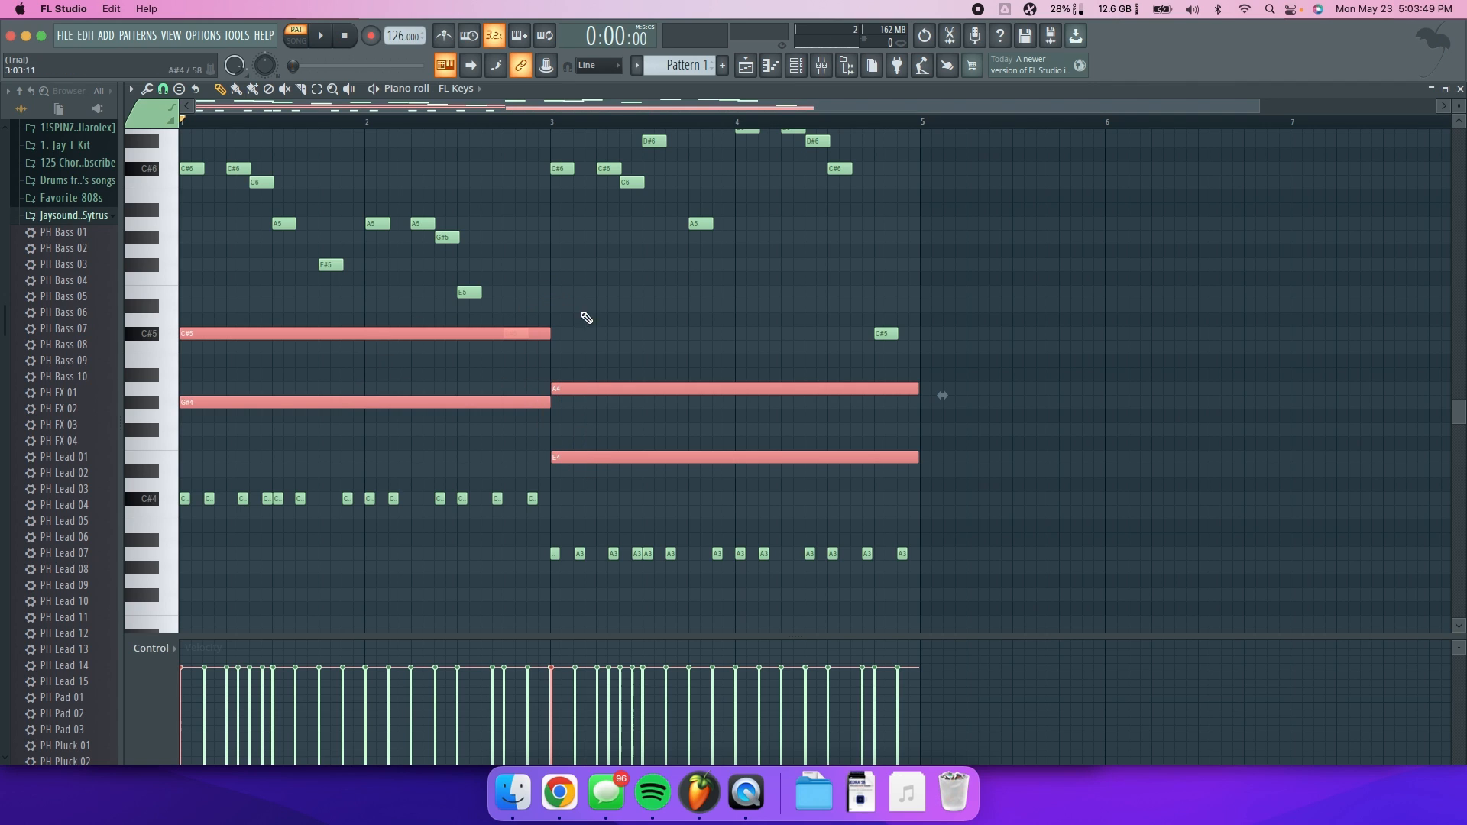
pyautogui.click(718, 64)
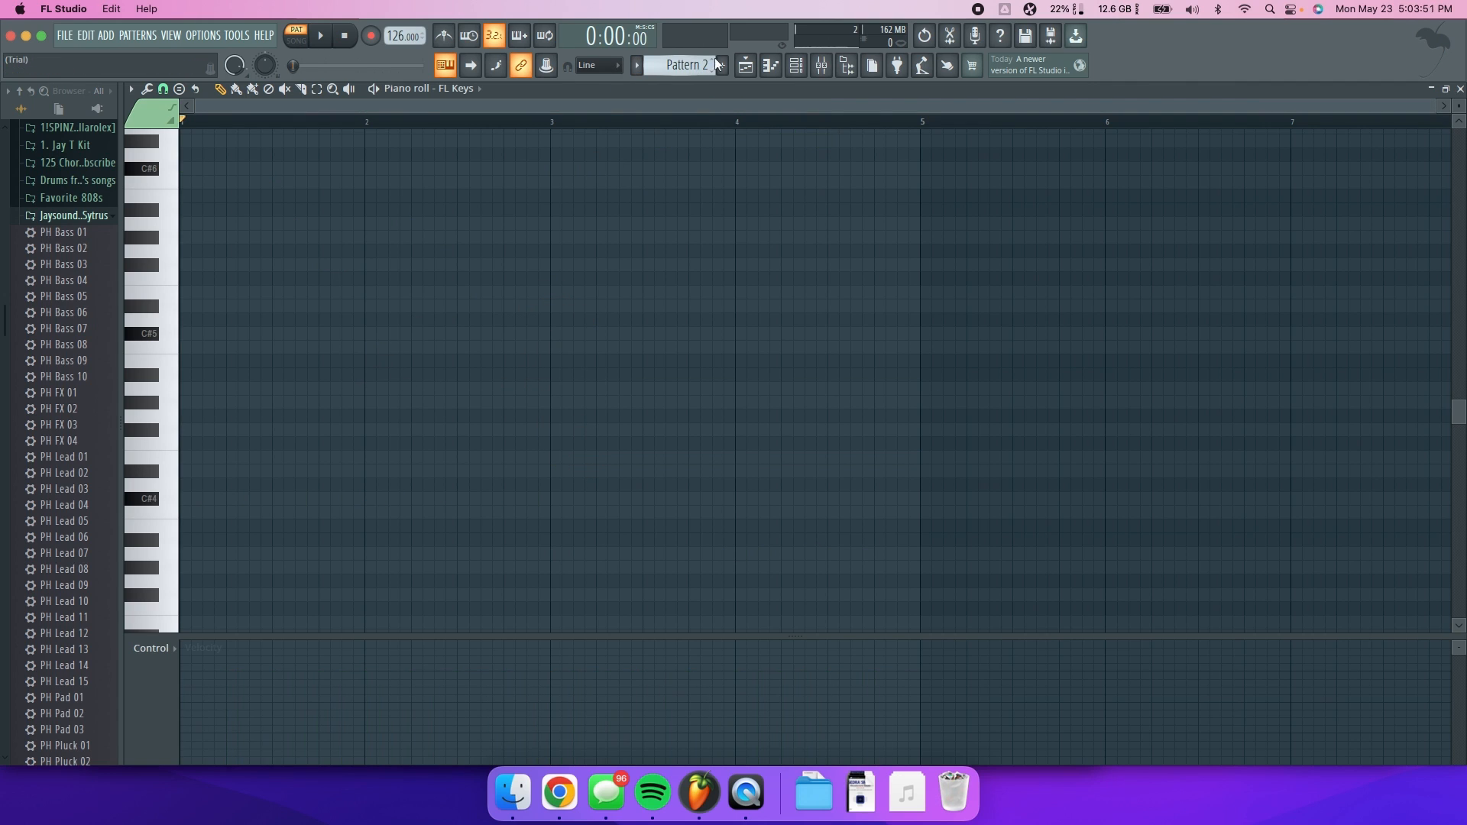
# - Add a Sytrus channel and load the PH Pad 01 preset into it
pyautogui.click(796, 65)
pyautogui.click(373, 546)
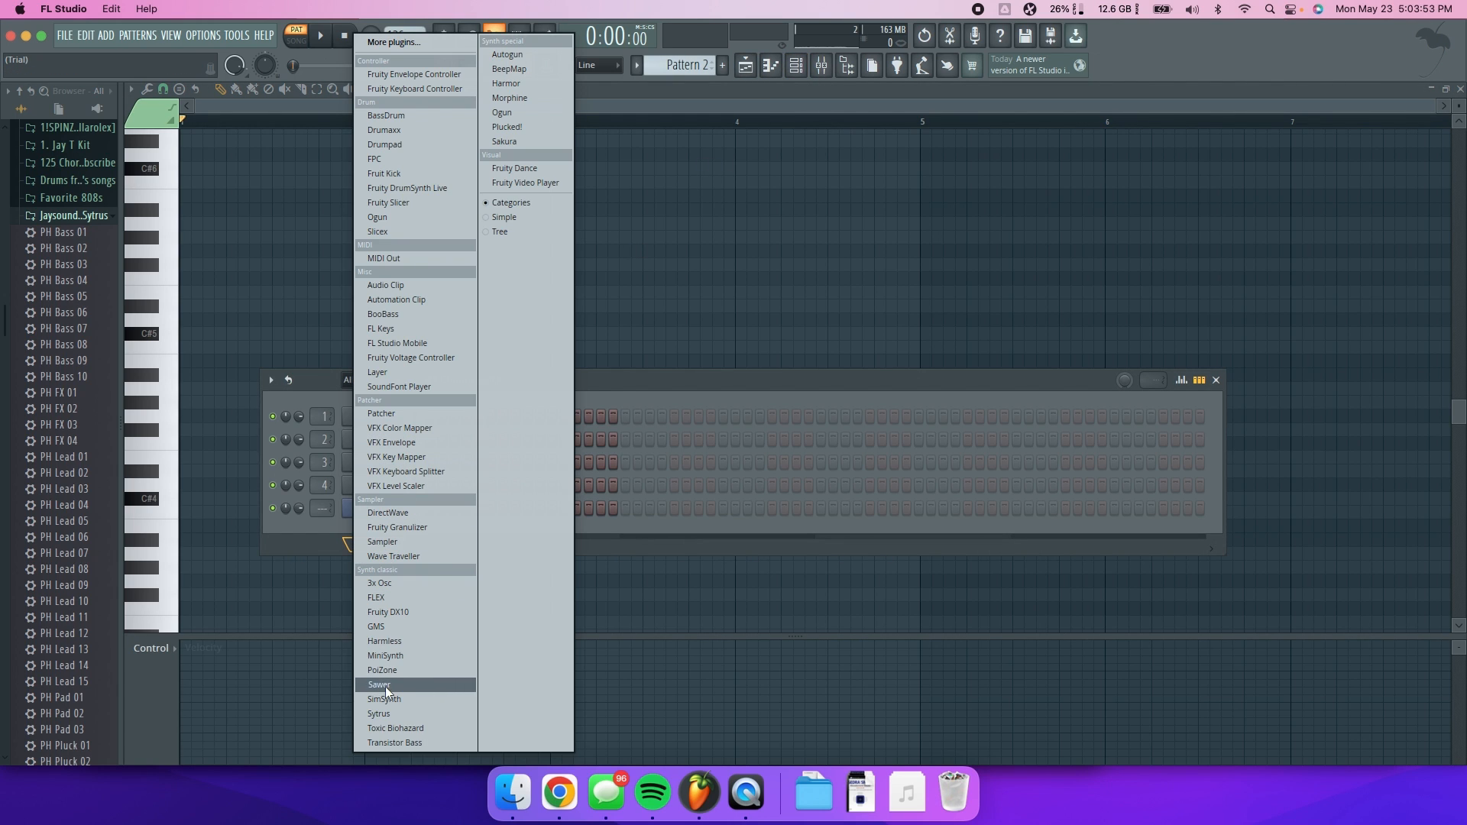
pyautogui.click(380, 714)
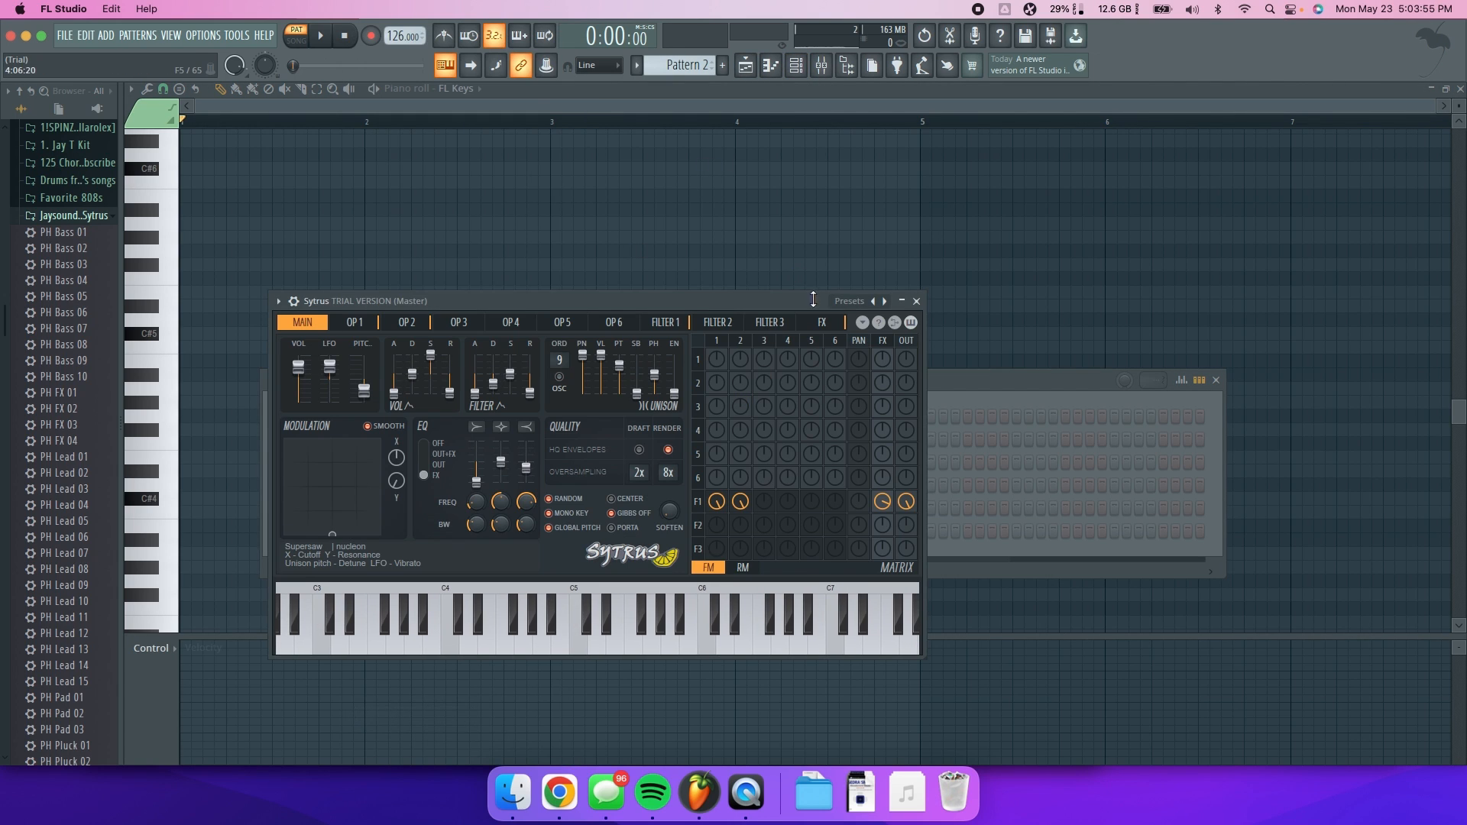
pyautogui.click(877, 306)
pyautogui.moveTo(909, 432)
pyautogui.click(746, 305)
pyautogui.moveTo(390, 591); pyautogui.dragTo(426, 572)
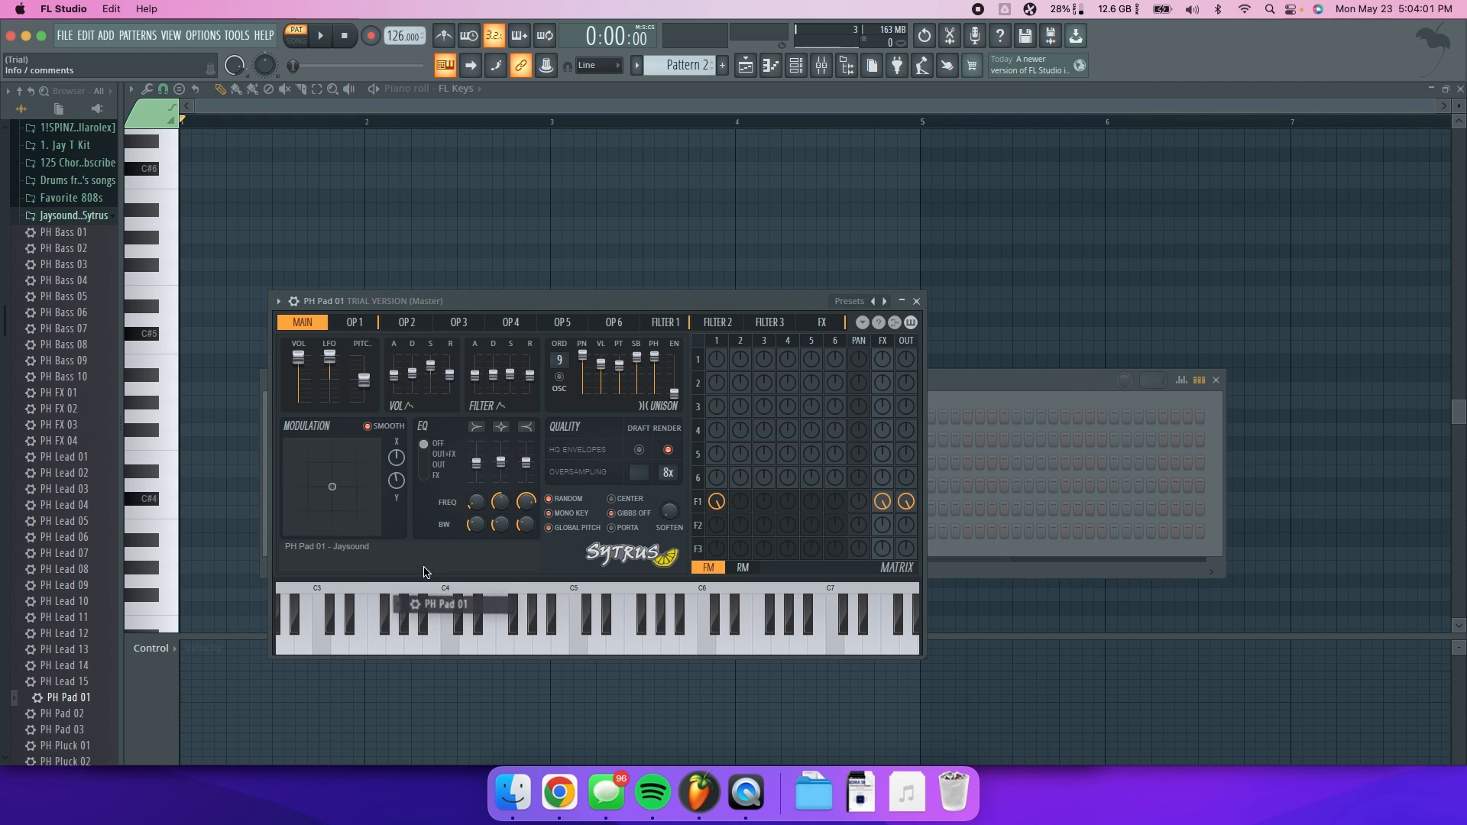
# - Paste the copied chord notes into the PH Pad 01 piano roll and route that channel to mixer track 5
pyautogui.click(916, 302)
pyautogui.rightClick(370, 529)
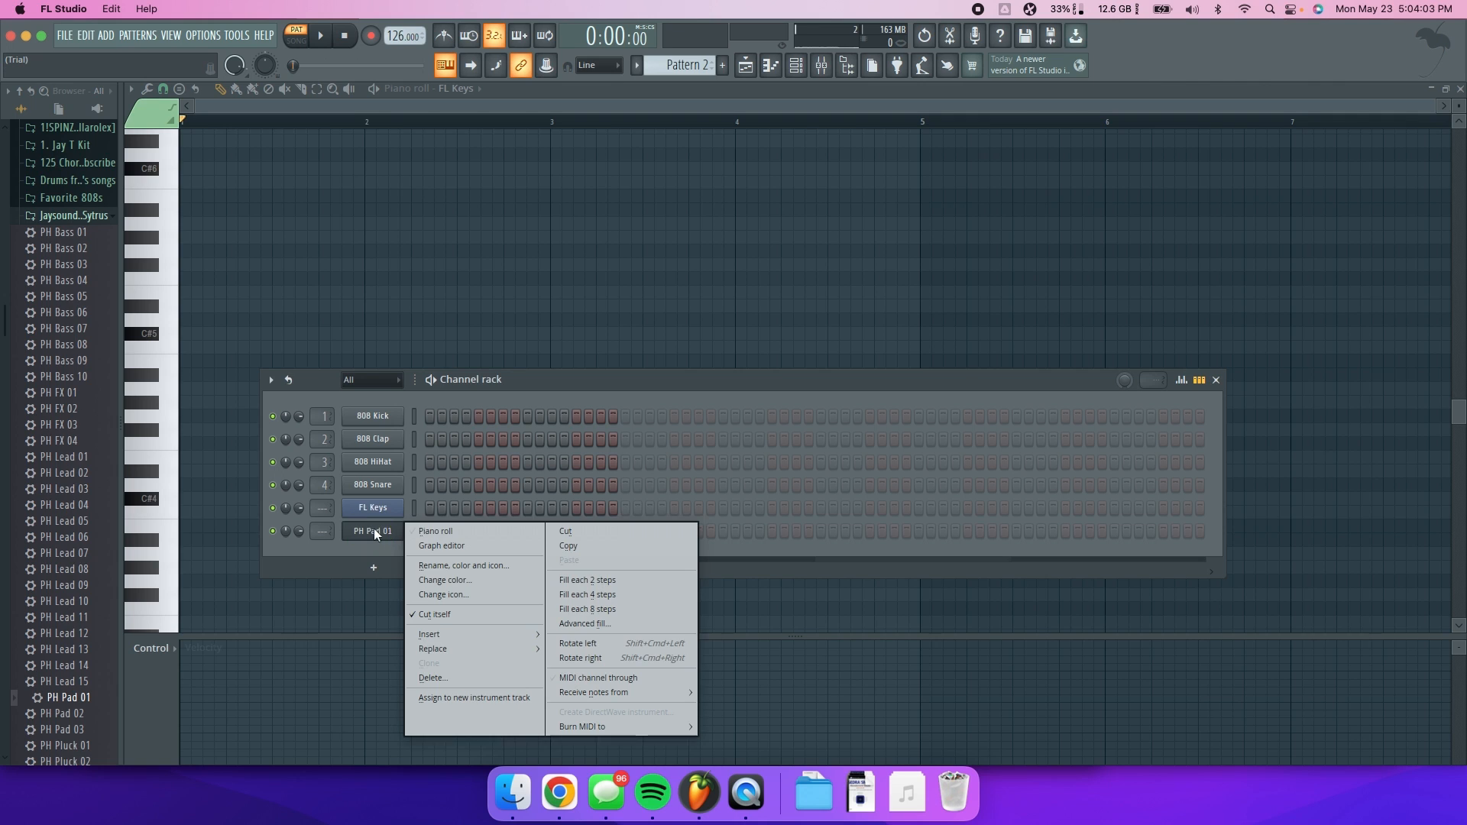
pyautogui.click(451, 526)
pyautogui.press('super+v')
pyautogui.press('space')
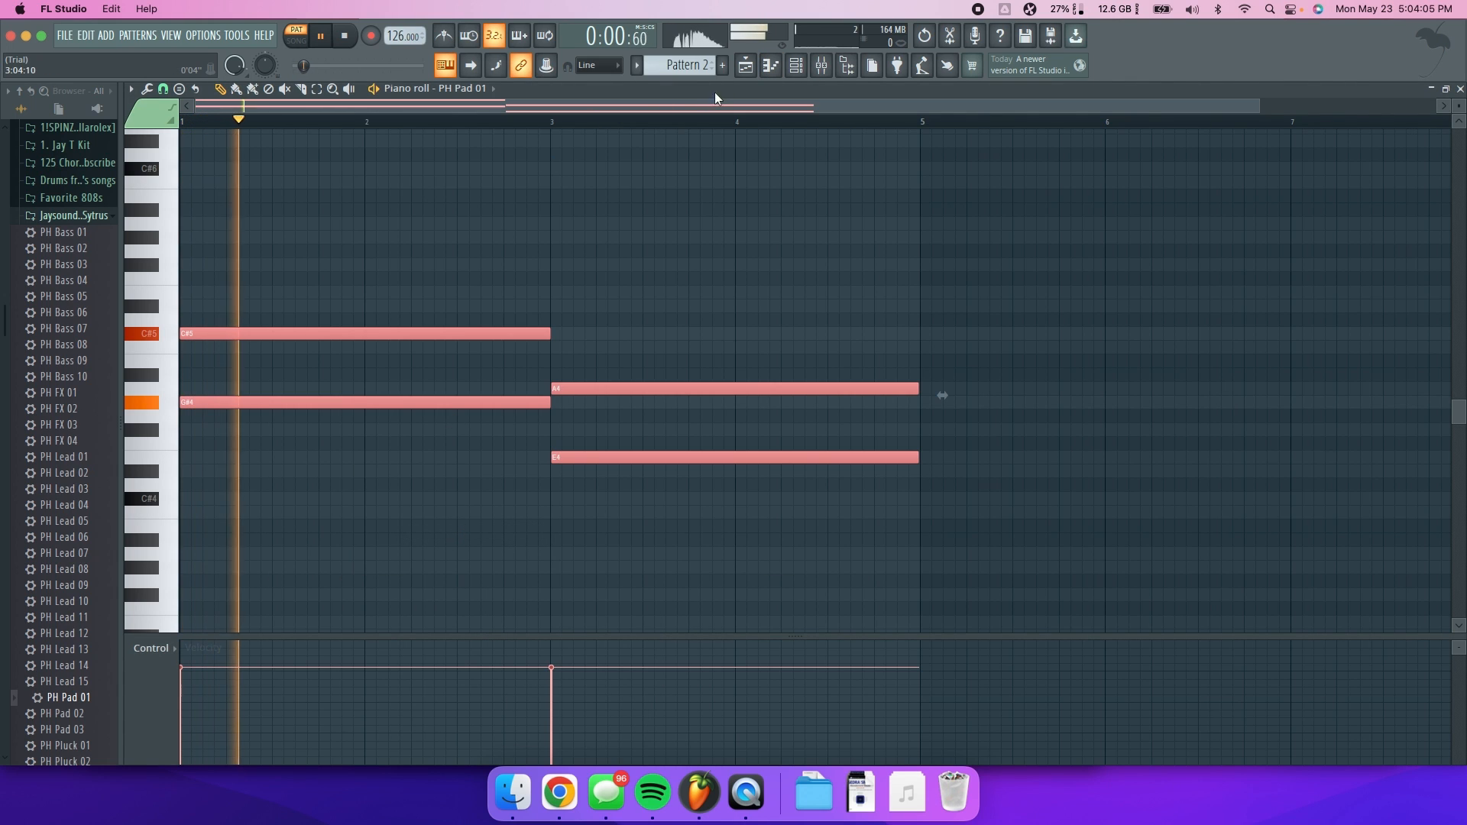
pyautogui.click(806, 70)
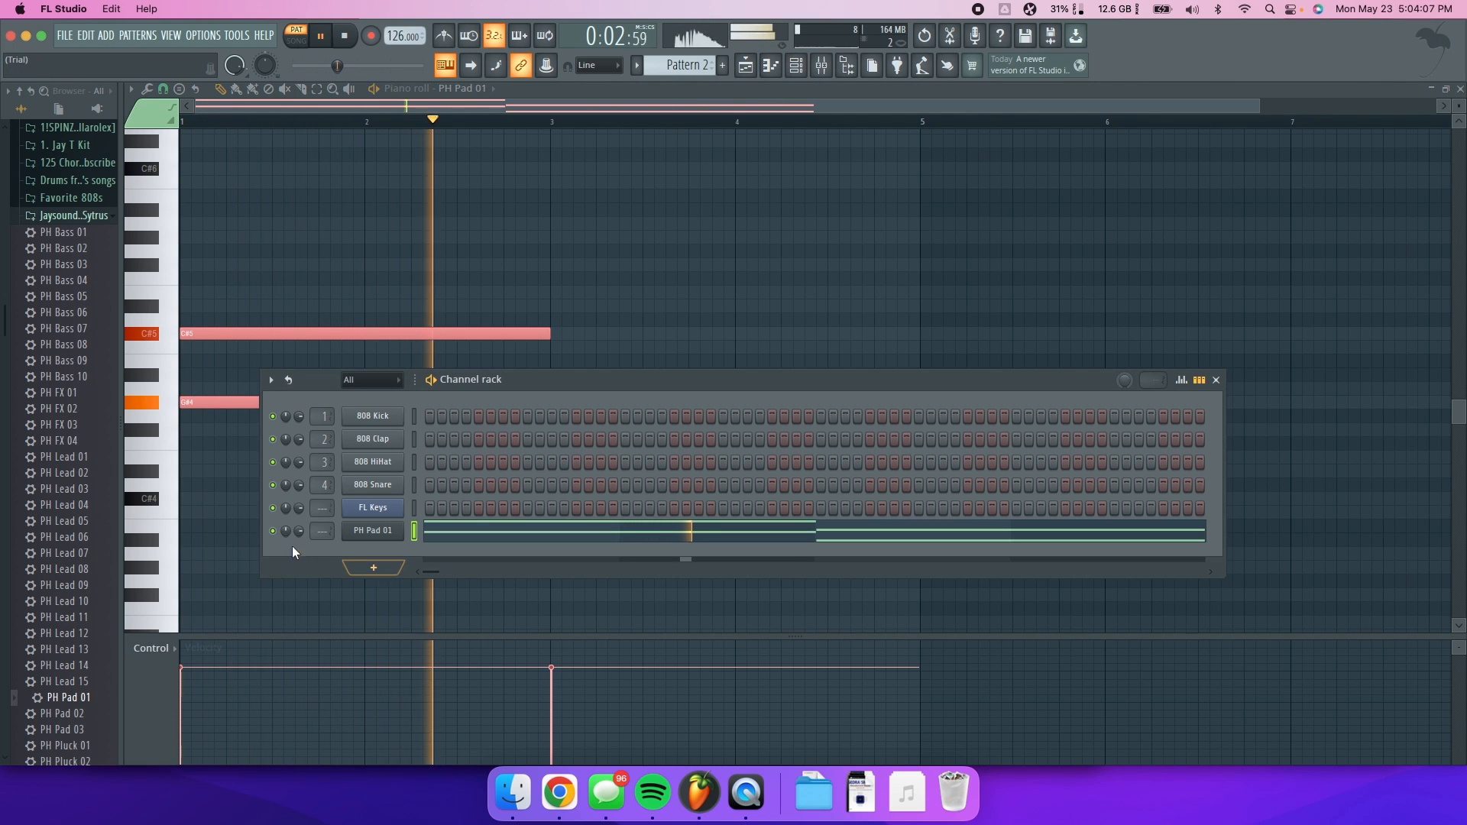
pyautogui.moveTo(321, 530); pyautogui.dragTo(322, 512)
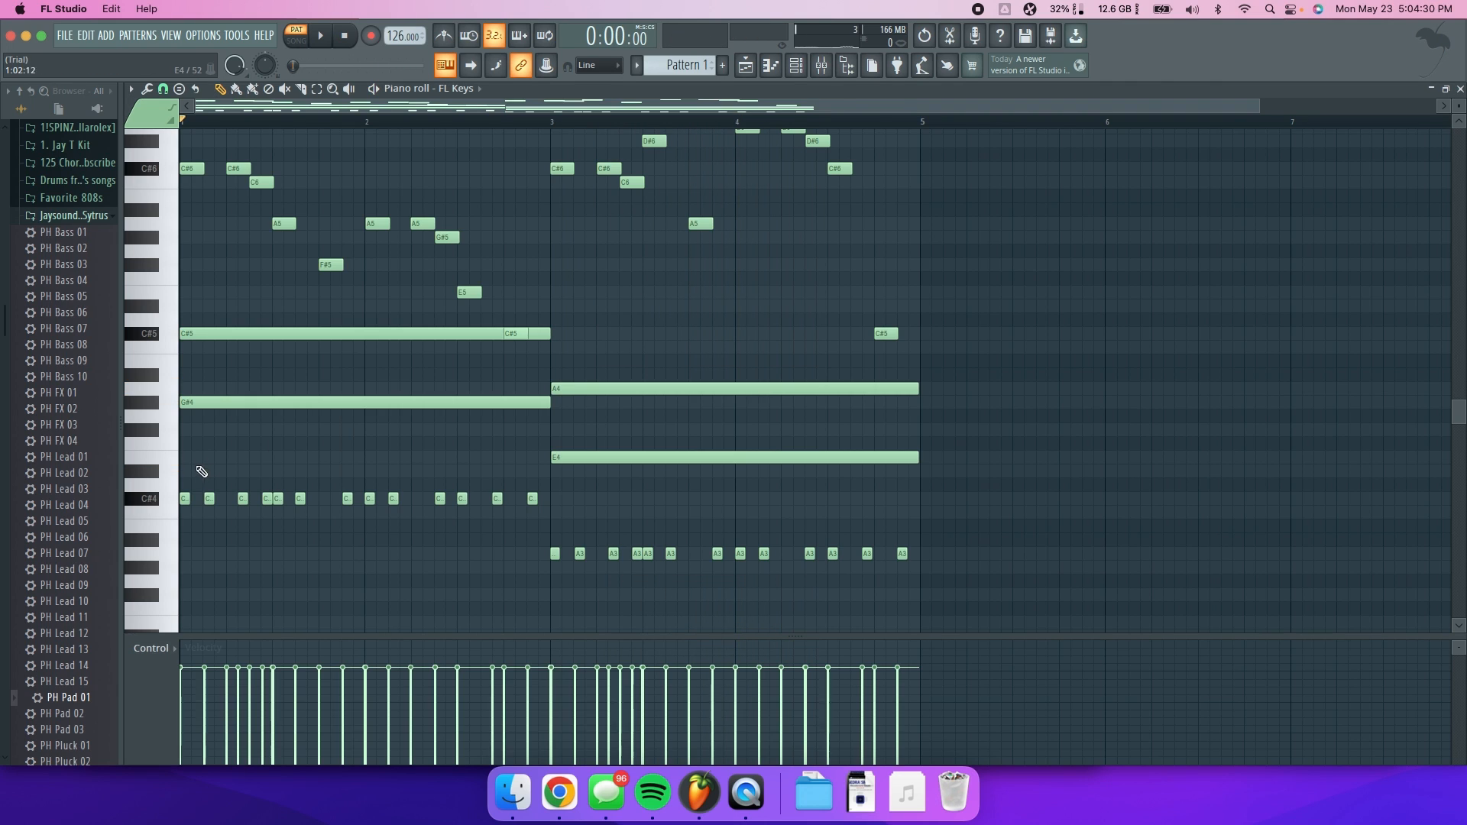
# - Copy the short bass notes from Pattern 1 to the Synth 4 channel in Pattern 3 and route it to mixer track 6
pyautogui.moveTo(184, 482); pyautogui.dragTo(855, 598)
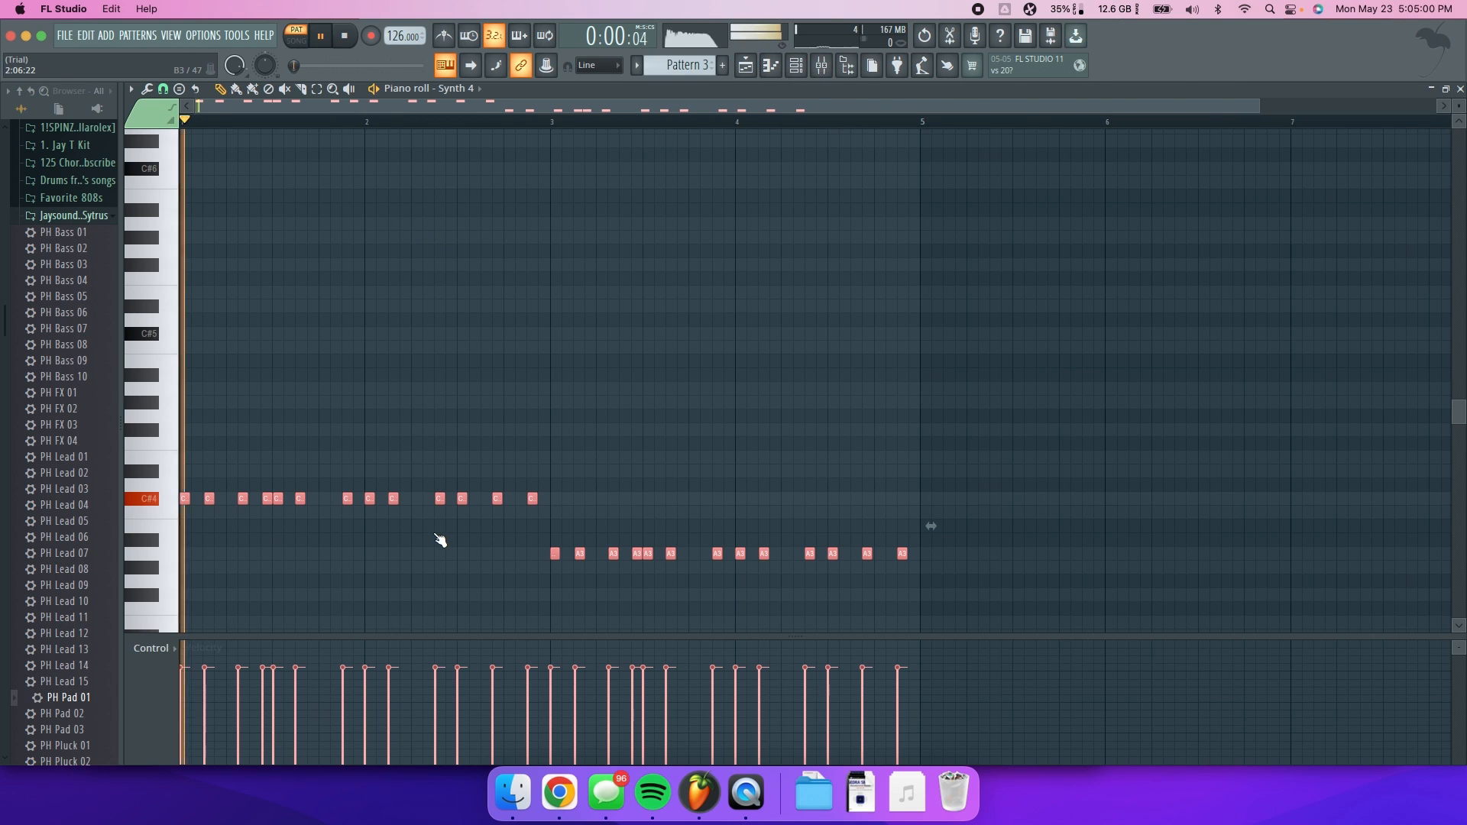
pyautogui.press('space')
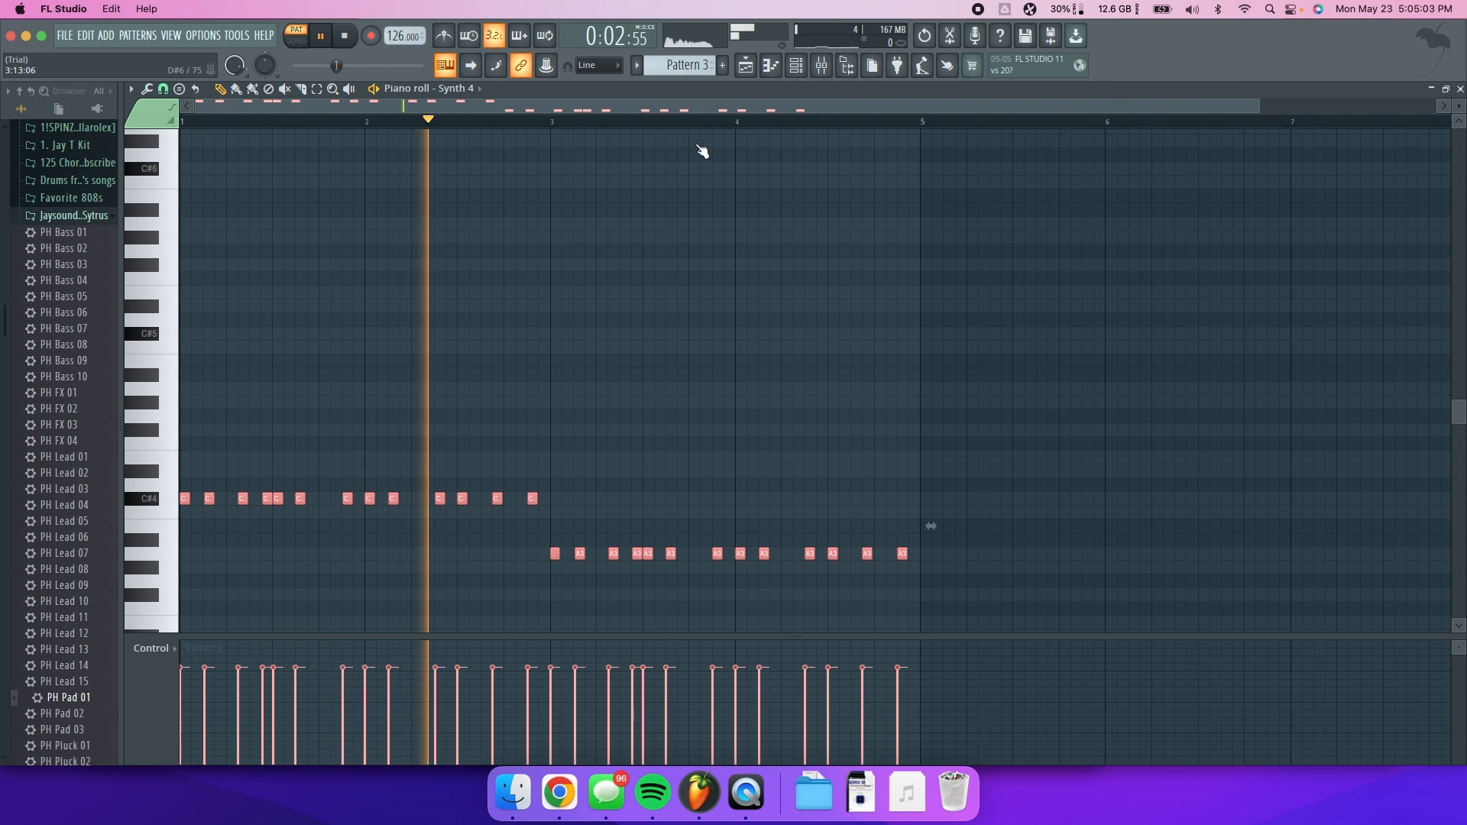
pyautogui.click(795, 66)
pyautogui.moveTo(322, 555); pyautogui.dragTo(323, 523)
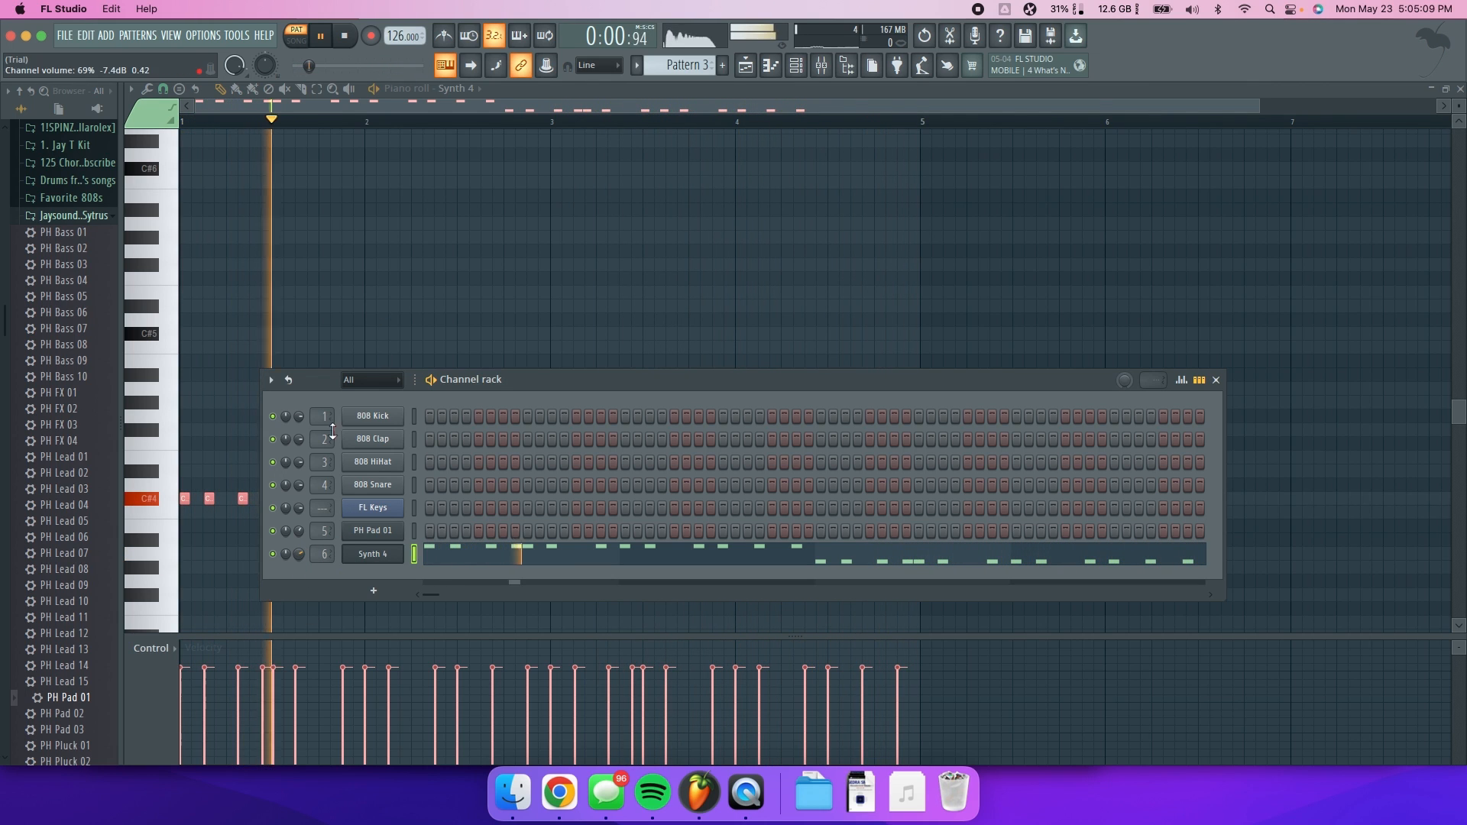
# - Rename Pattern 3 as bass
pyautogui.click(683, 65)
pyautogui.click(776, 133)
pyautogui.write('bass')
pyautogui.press('Return')
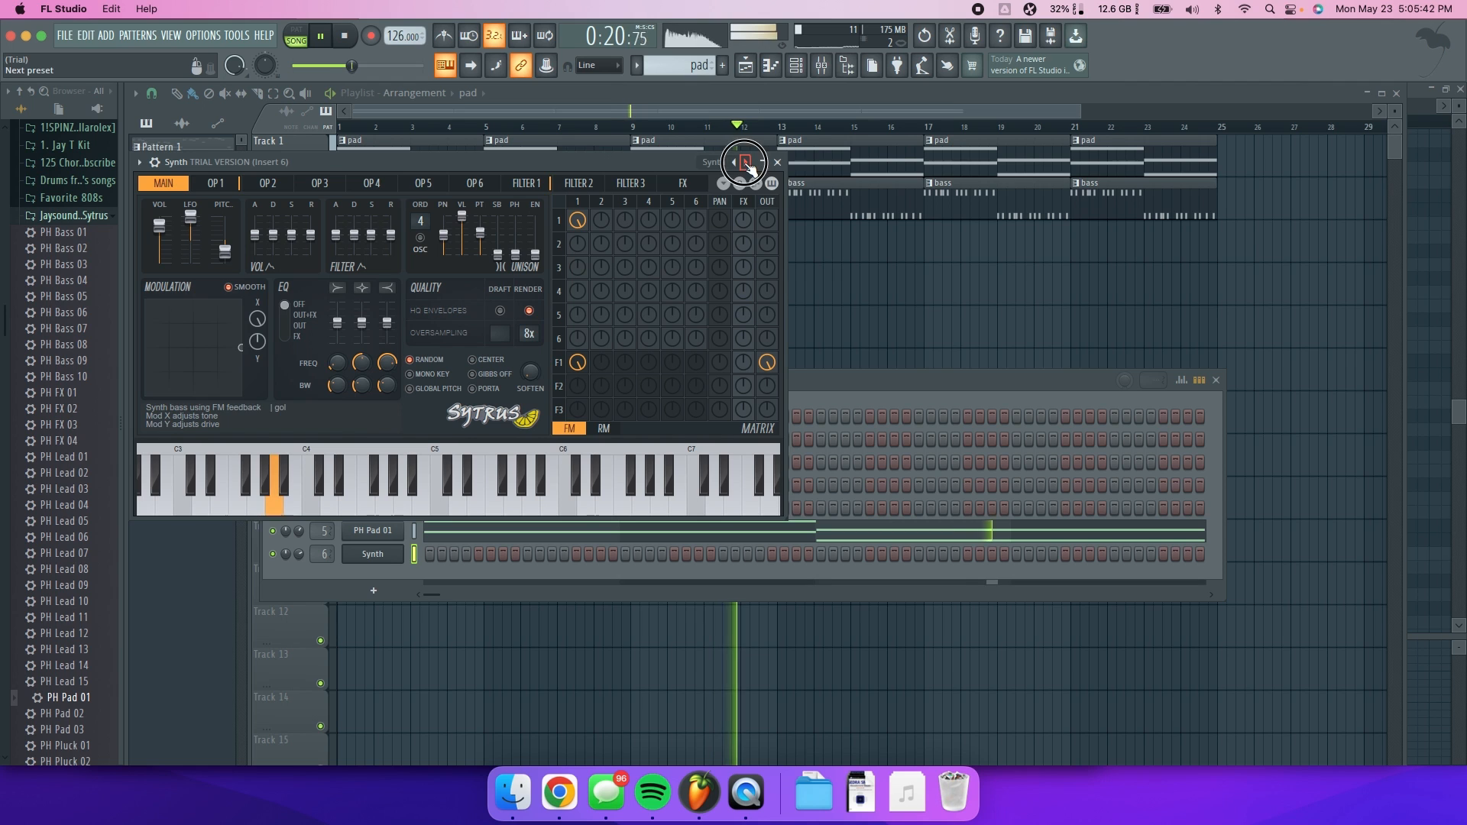
# - Switch the bass Sytrus channel to the Synth 2 preset and close its plugin window
pyautogui.click(746, 162)
pyautogui.click(778, 163)
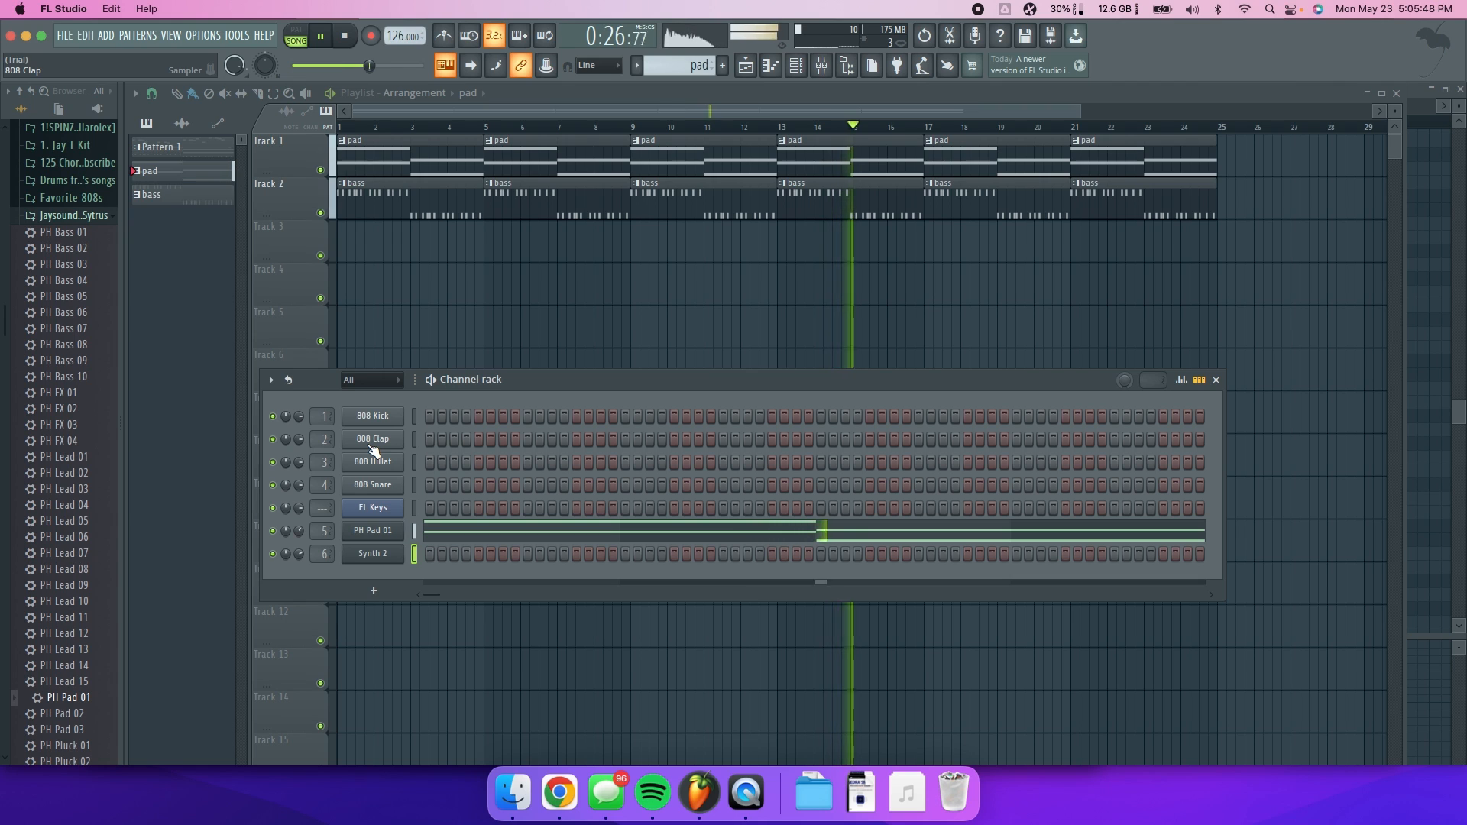
# - In a new pattern named clapzz, replace the 808 Clap sample with DT - Gatsby (Clap) and the 808 Snare sample with Clp (Uzi)
pyautogui.press('super+Tab')
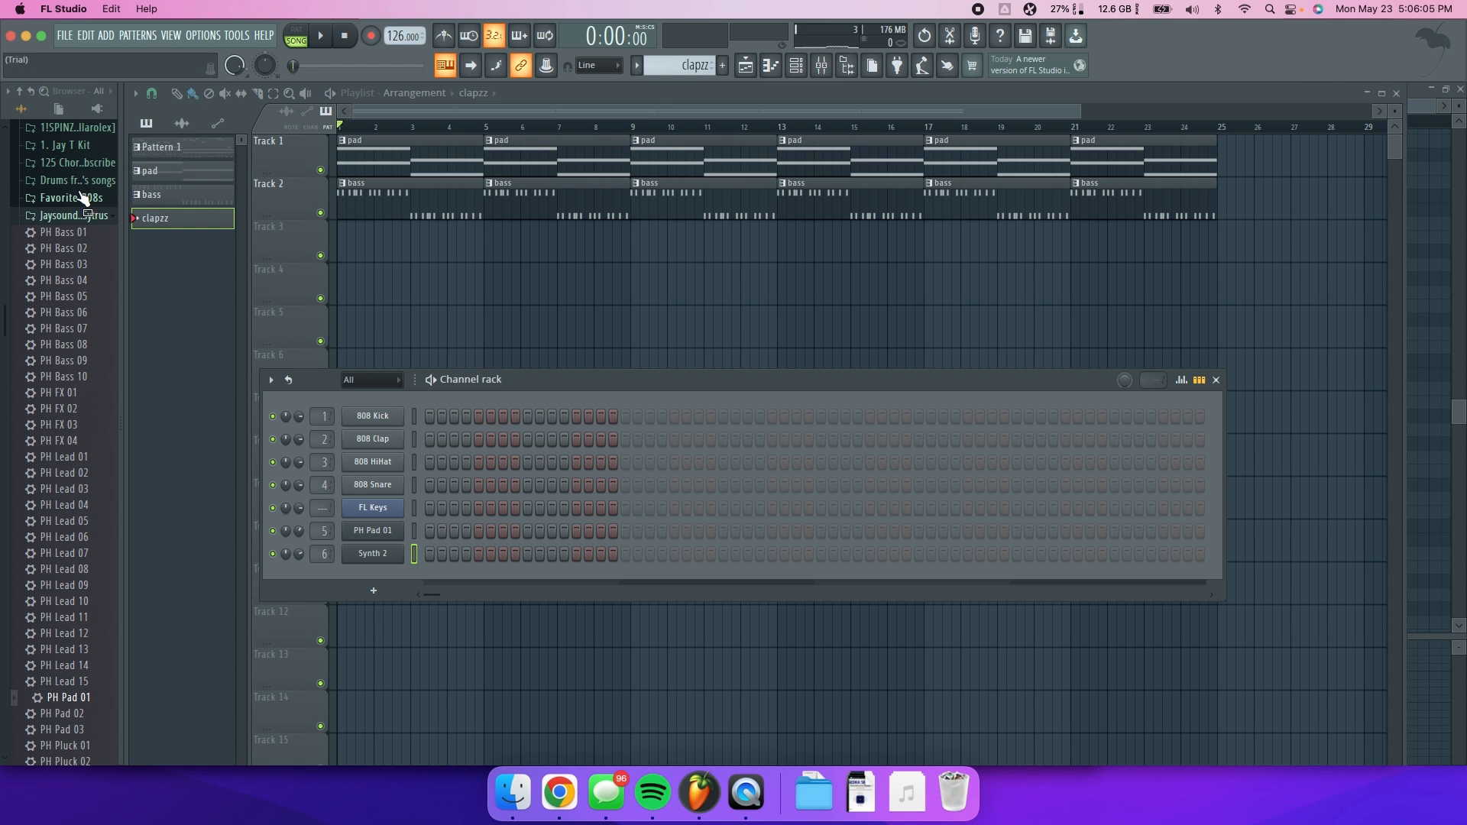
pyautogui.scroll(2, 84, 197)
pyautogui.click(65, 247)
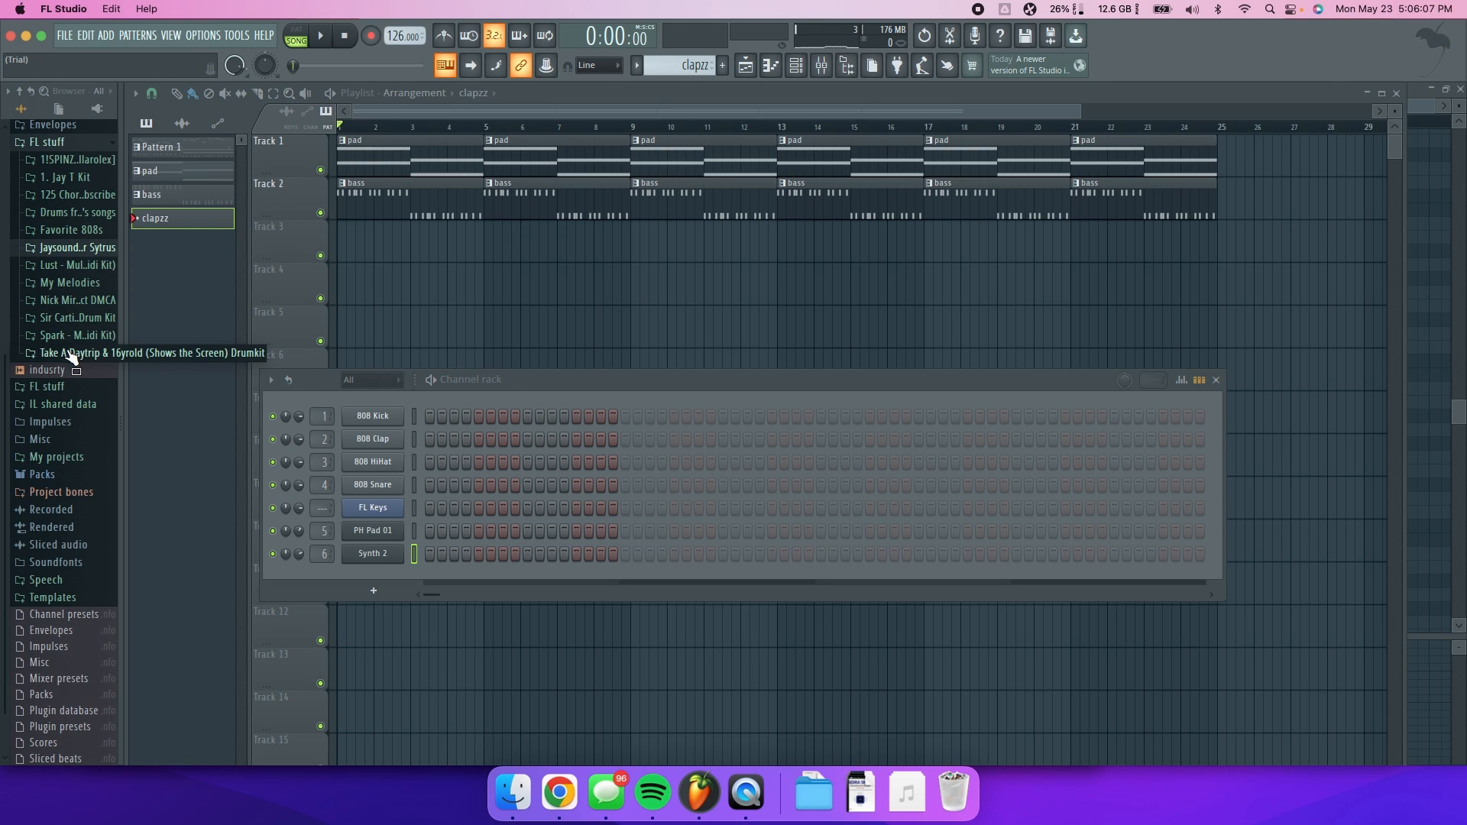
pyautogui.click(64, 300)
pyautogui.click(66, 338)
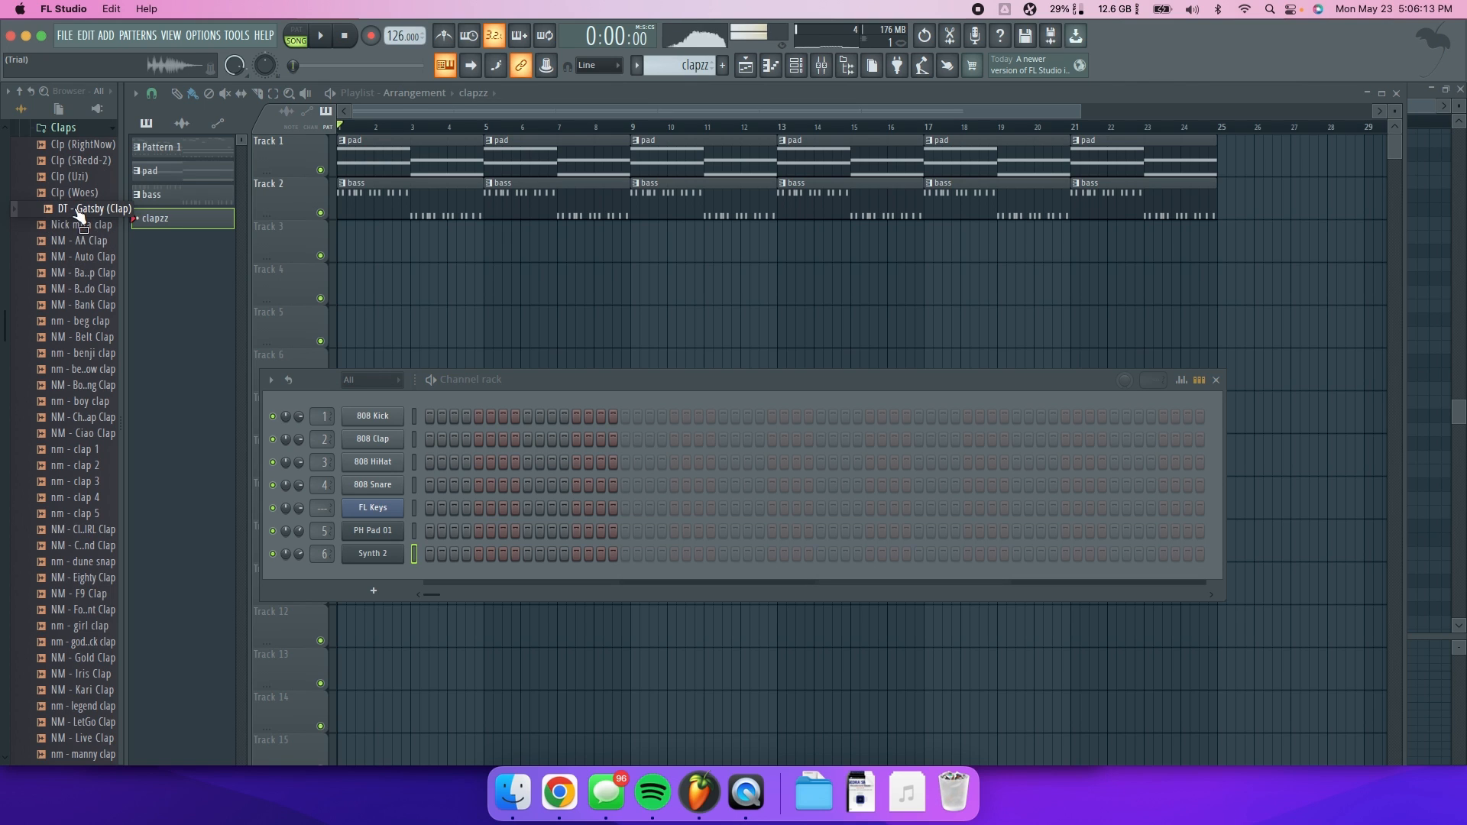
pyautogui.moveTo(362, 449); pyautogui.dragTo(364, 446)
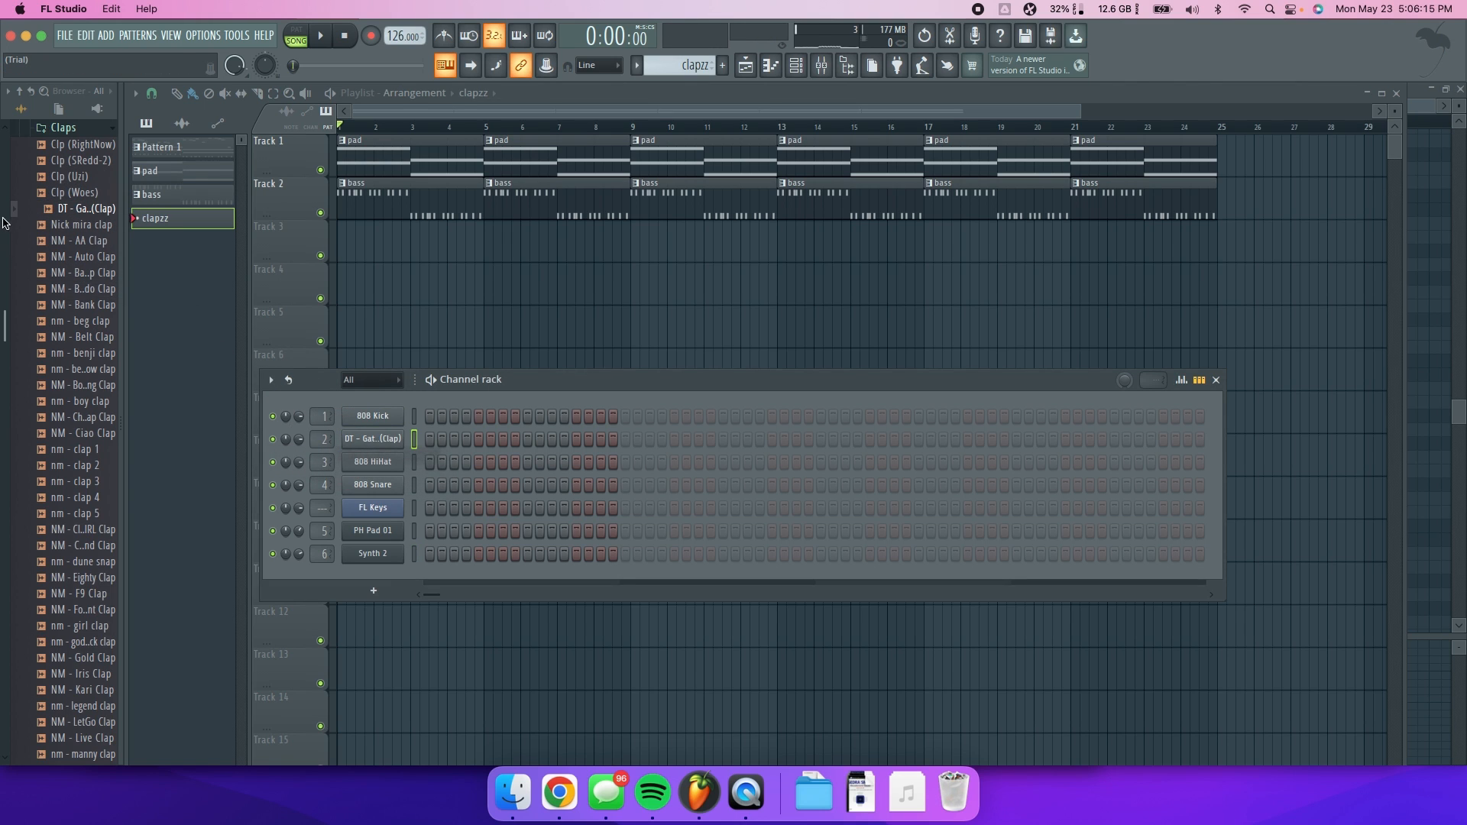
pyautogui.moveTo(369, 514); pyautogui.dragTo(373, 489)
# - Add a hit on step 13 of both clap channels in the clapzz pattern and play the arrangement
pyautogui.press('space')
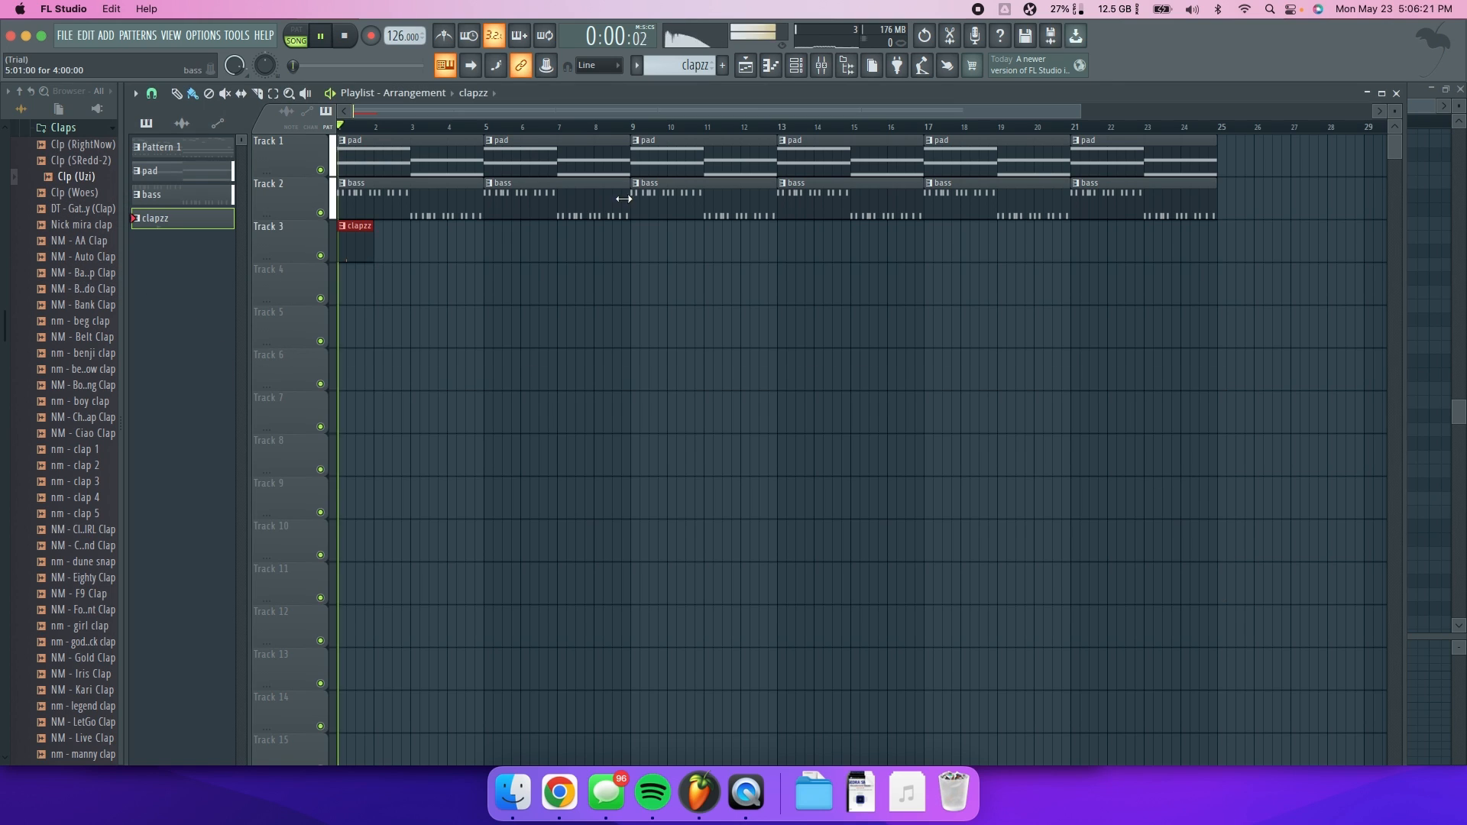
pyautogui.click(799, 68)
pyautogui.press('space')
pyautogui.press('space')
pyautogui.click(576, 439)
pyautogui.click(576, 485)
pyautogui.press('space')
pyautogui.press('space')
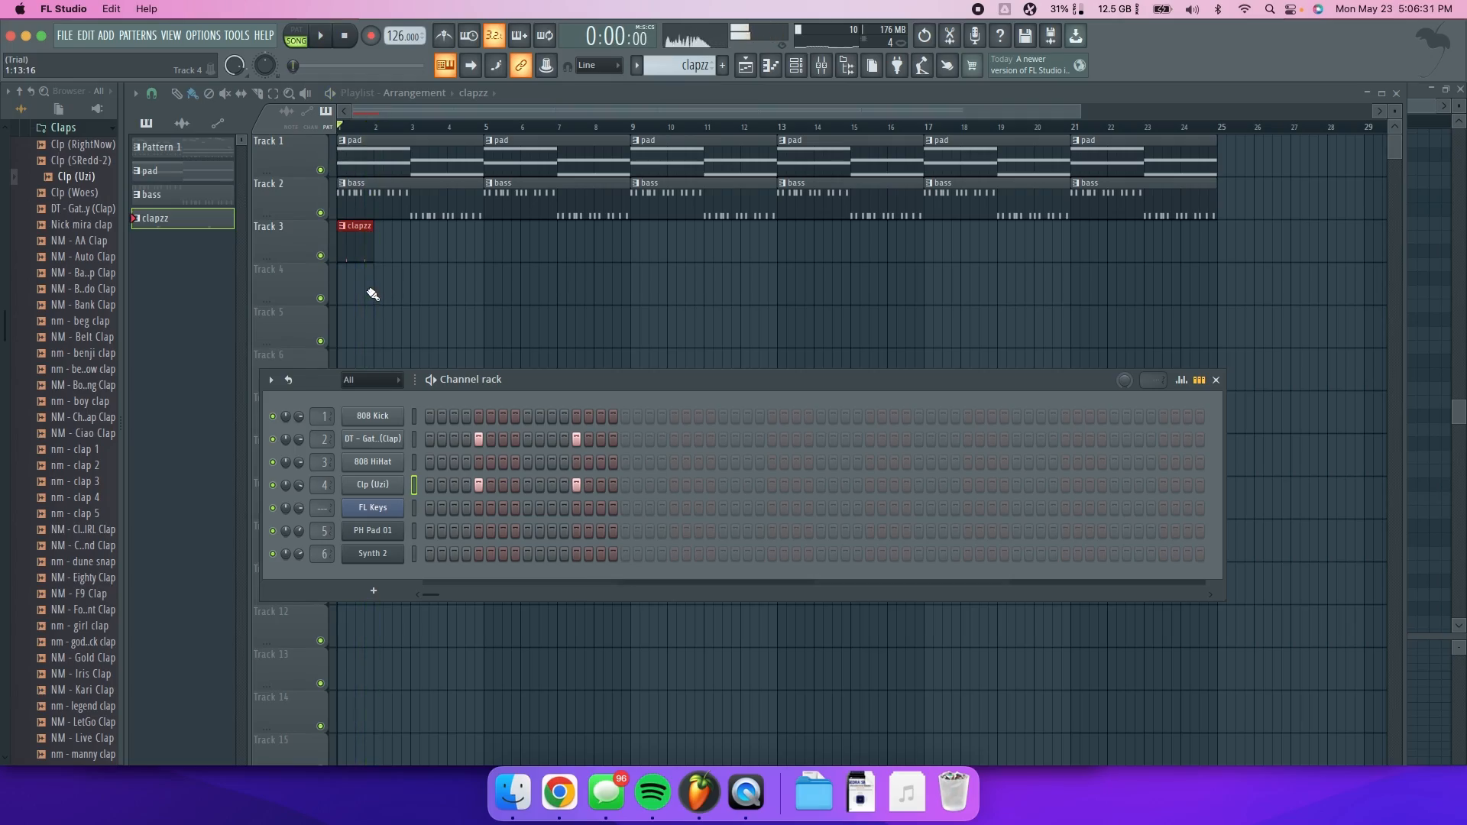
# - Repeat the clapzz clip along track 3 up to bar 25 and place the HH loop sample at the start of track 4
pyautogui.moveTo(373, 295); pyautogui.dragTo(355, 255)
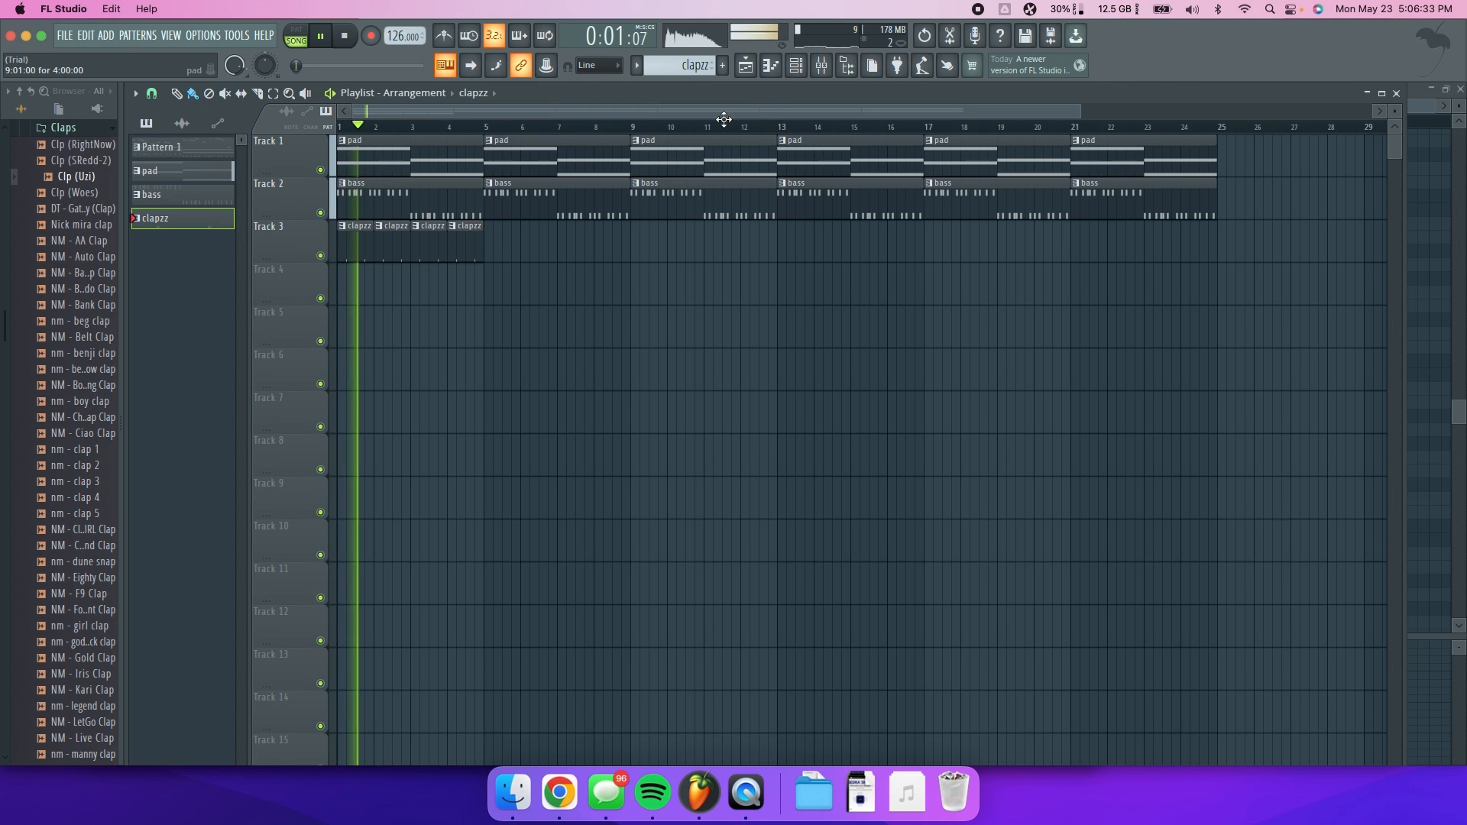
pyautogui.press('F6')
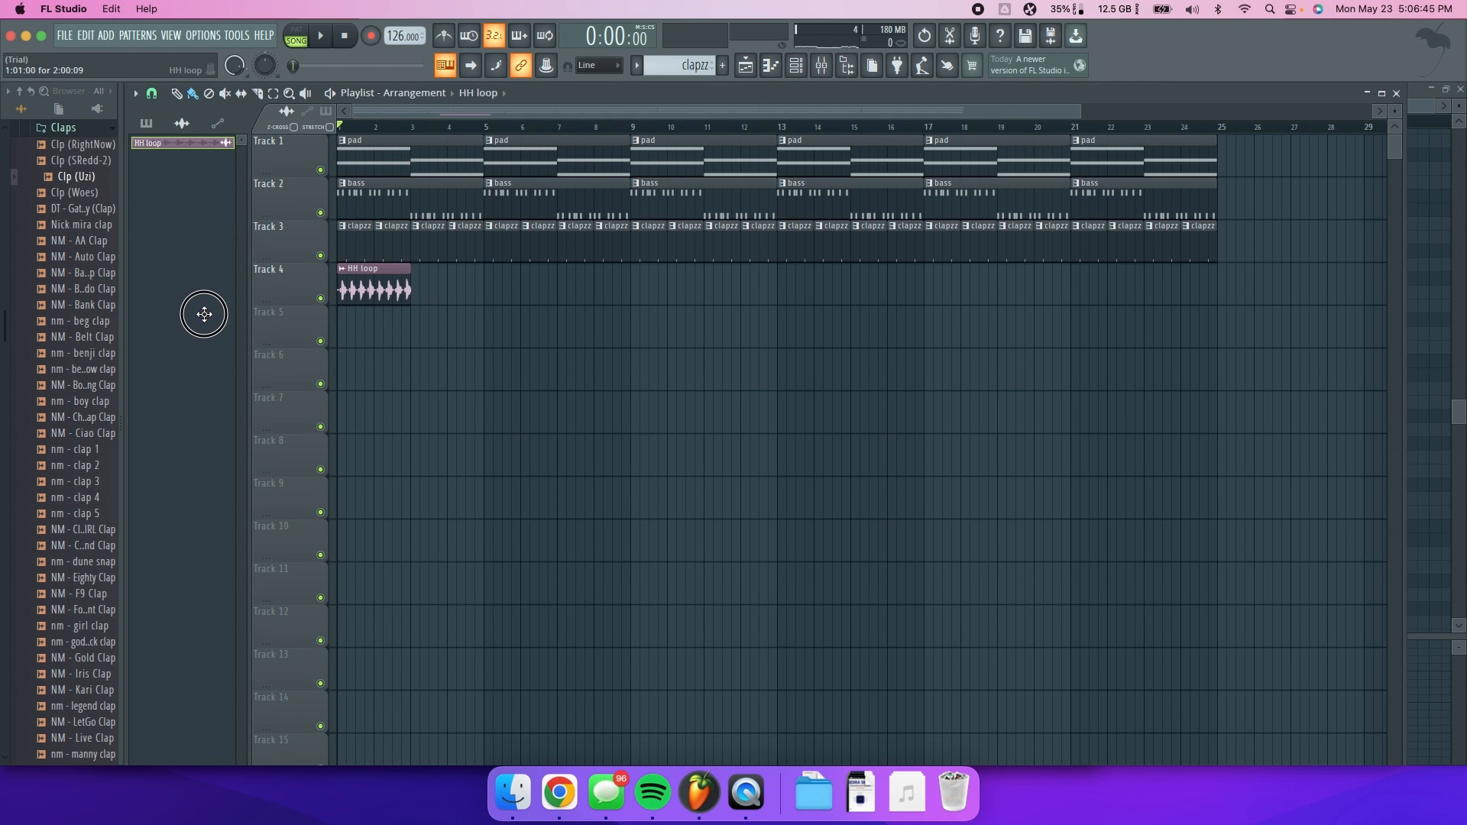
# - Try to trim the silent lead-in from the start of the HH loop clip on track 4
pyautogui.scroll(10, 348, 294)
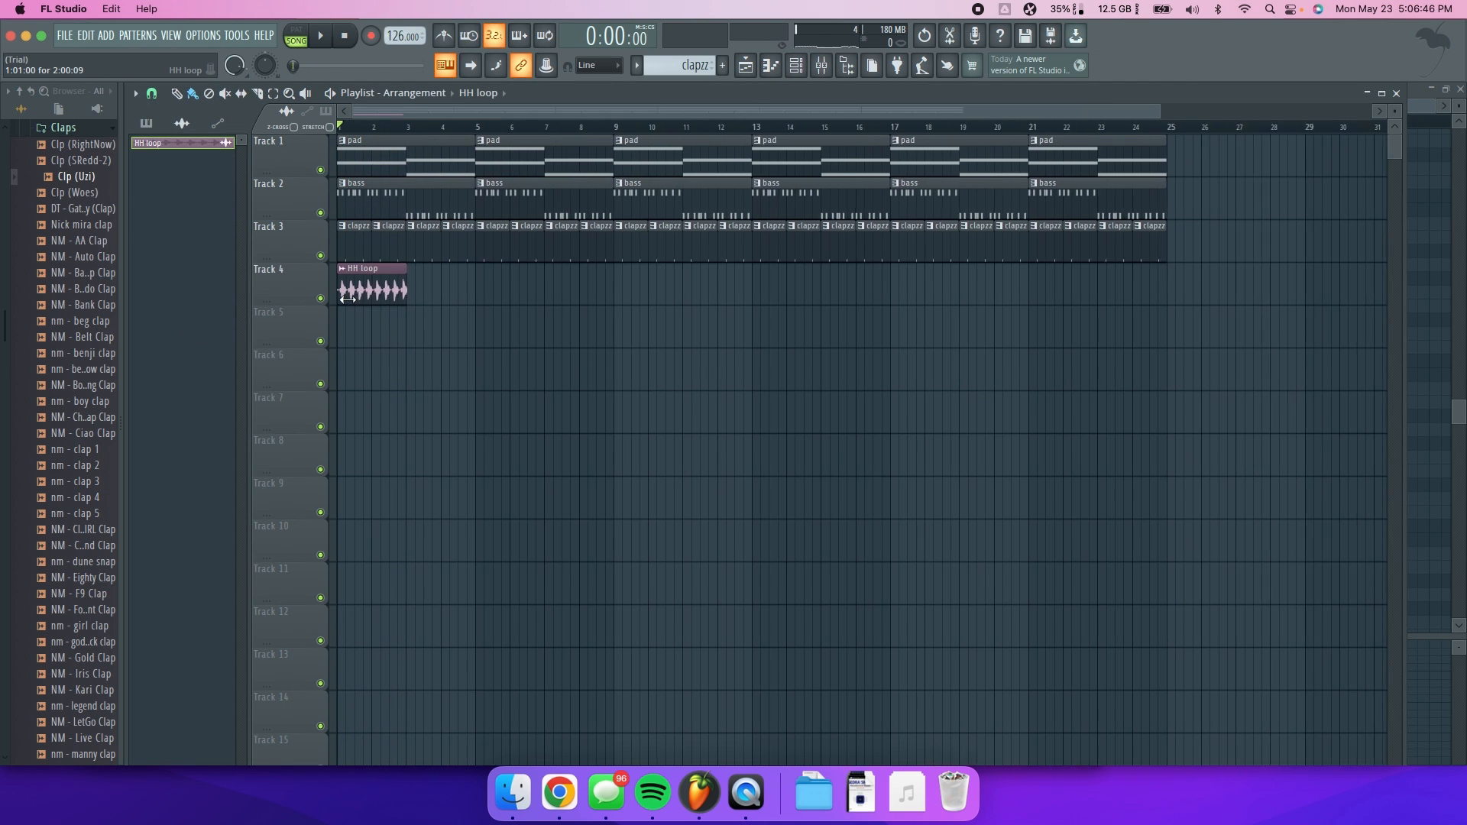
pyautogui.scroll(2, 424, 277)
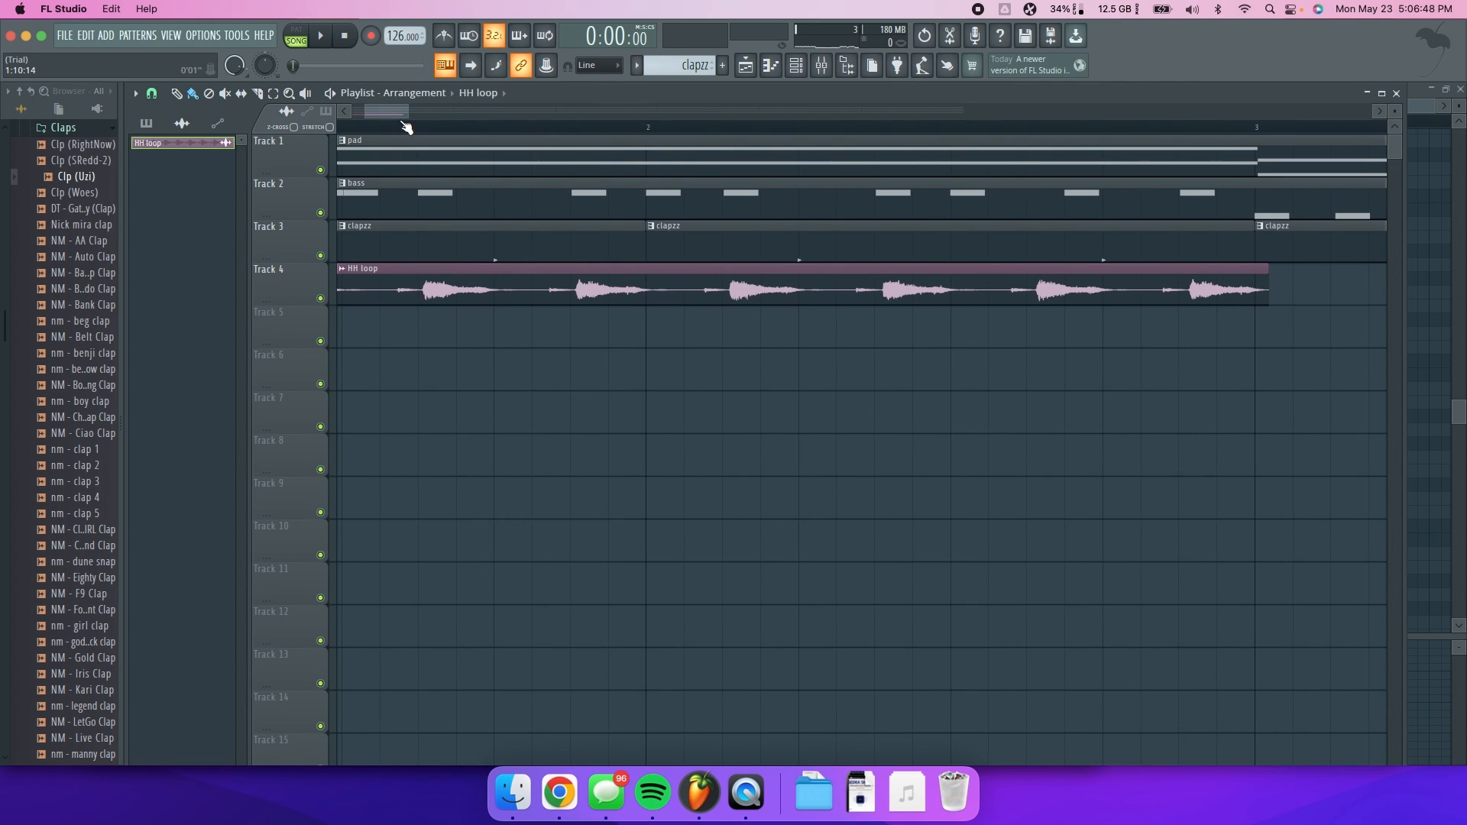
pyautogui.moveTo(398, 114); pyautogui.dragTo(256, 134)
pyautogui.click(373, 297)
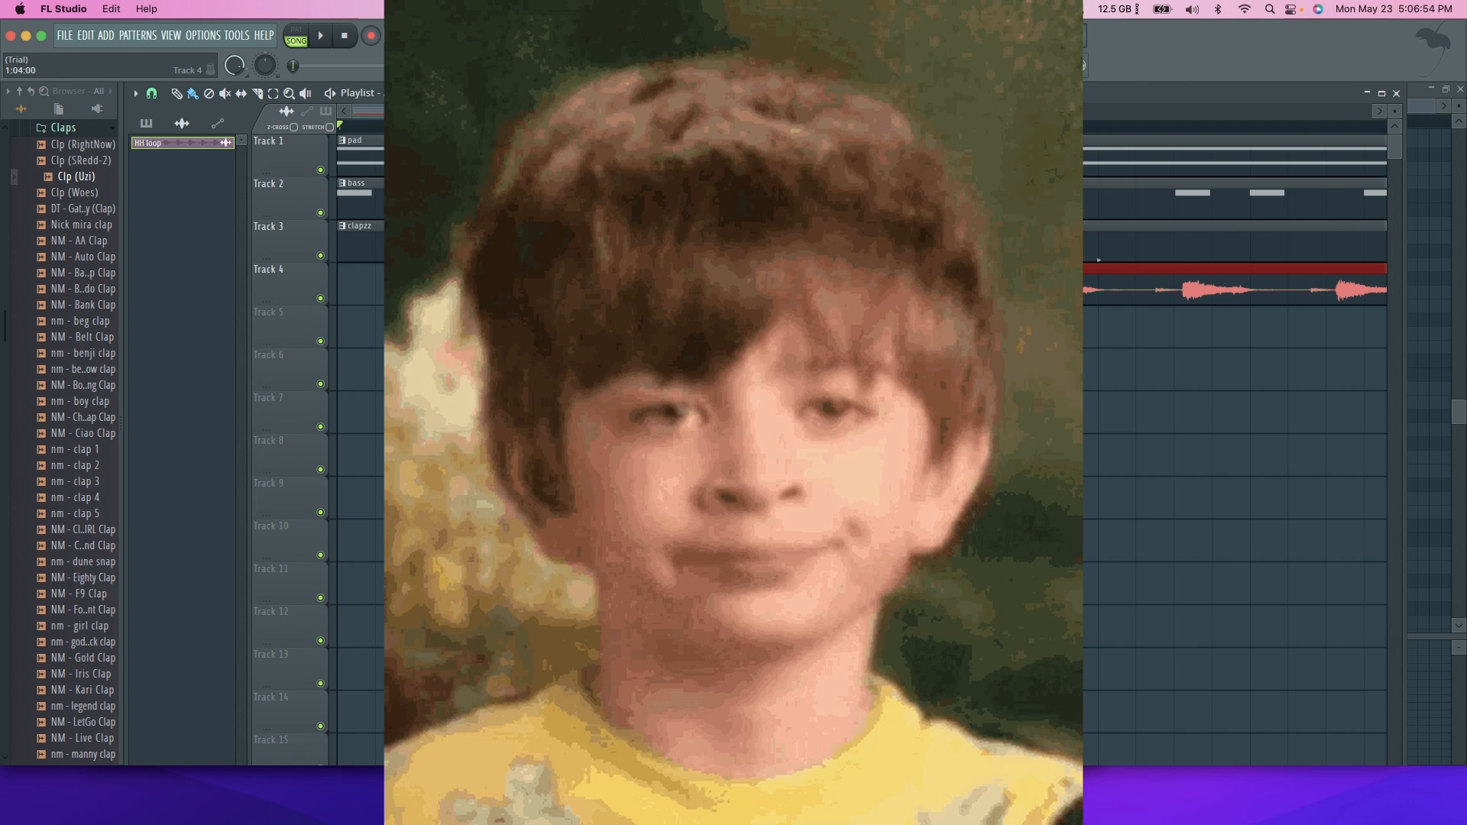
pyautogui.scroll(-4, 868, 359)
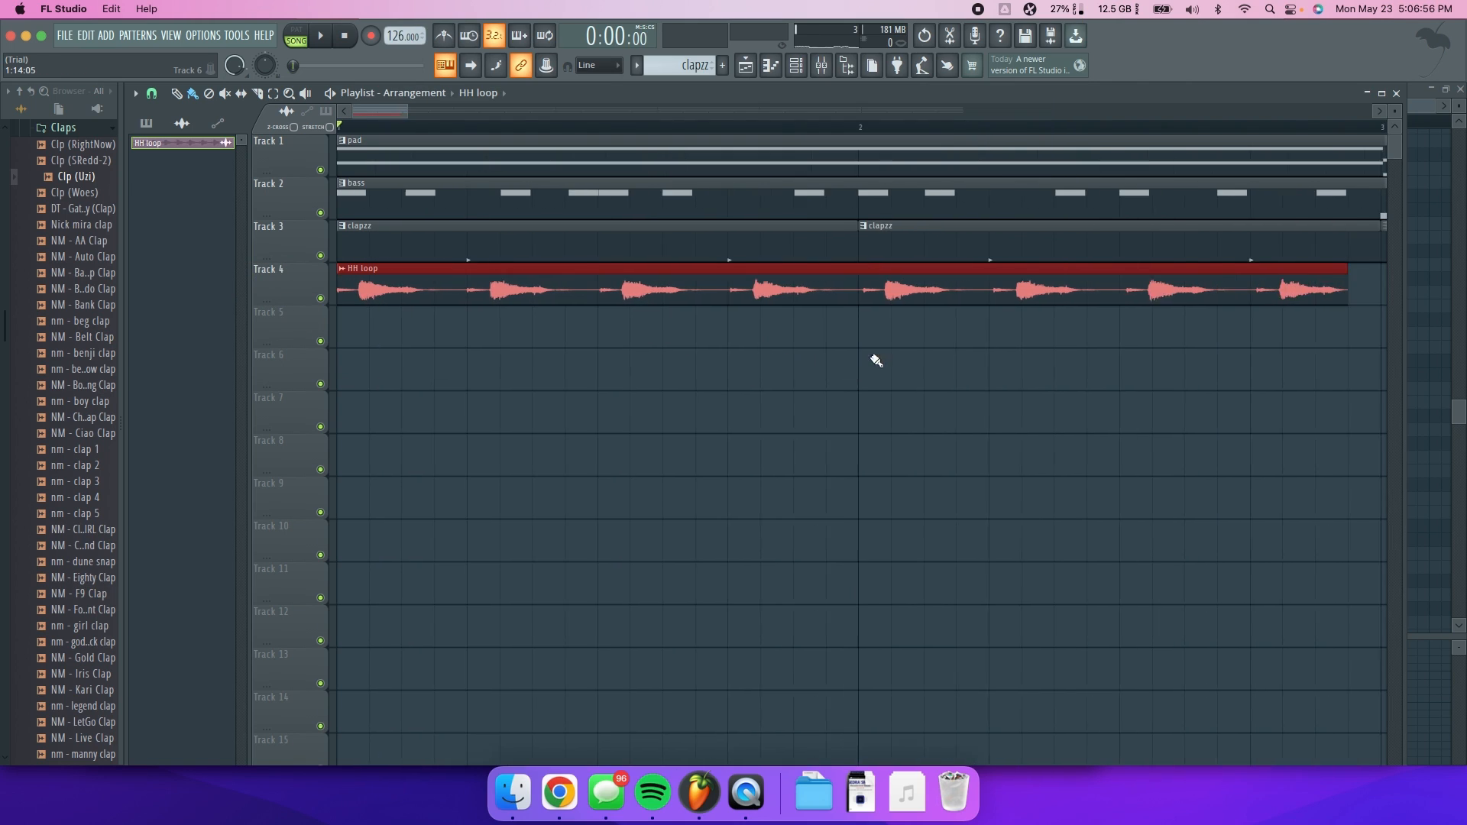
pyautogui.scroll(5, 1102, 311)
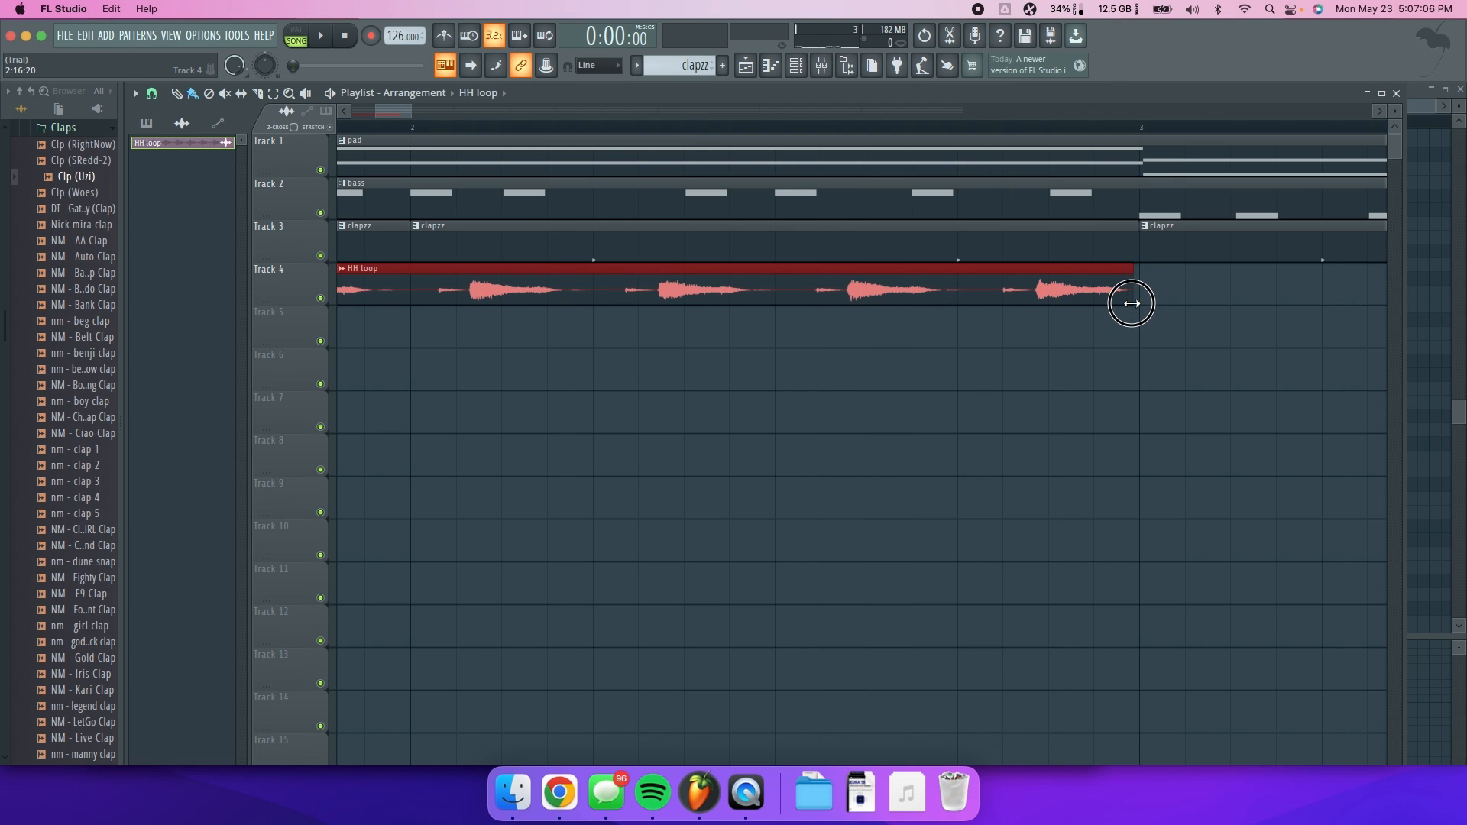
# - Stretch the HH loop clip on track 4 to span exactly two bars, ending at bar 3, and audition it
pyautogui.press('space')
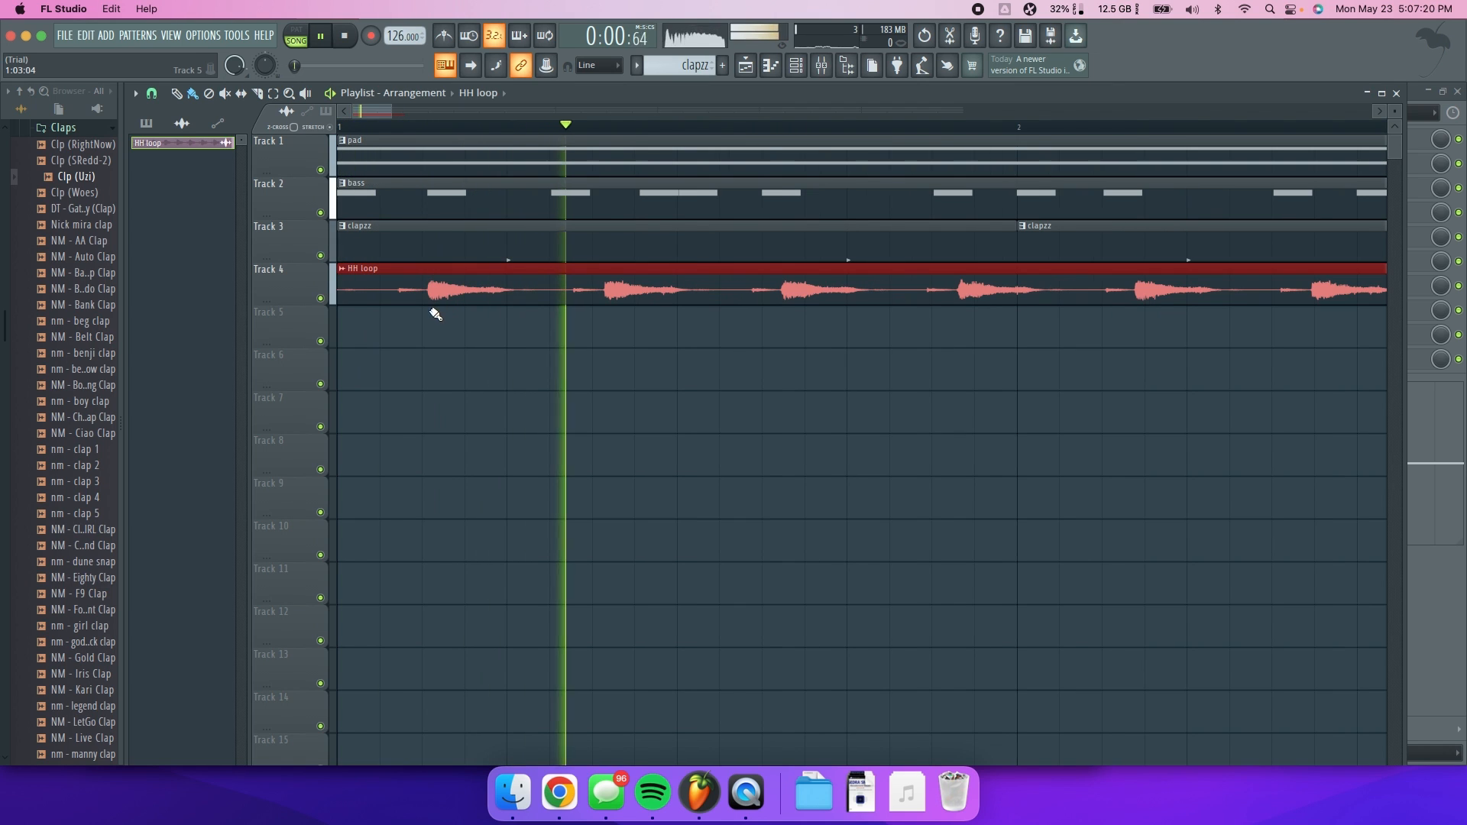
pyautogui.scroll(3, 654, 351)
pyautogui.scroll(-5, 741, 351)
pyautogui.scroll(-2, 743, 351)
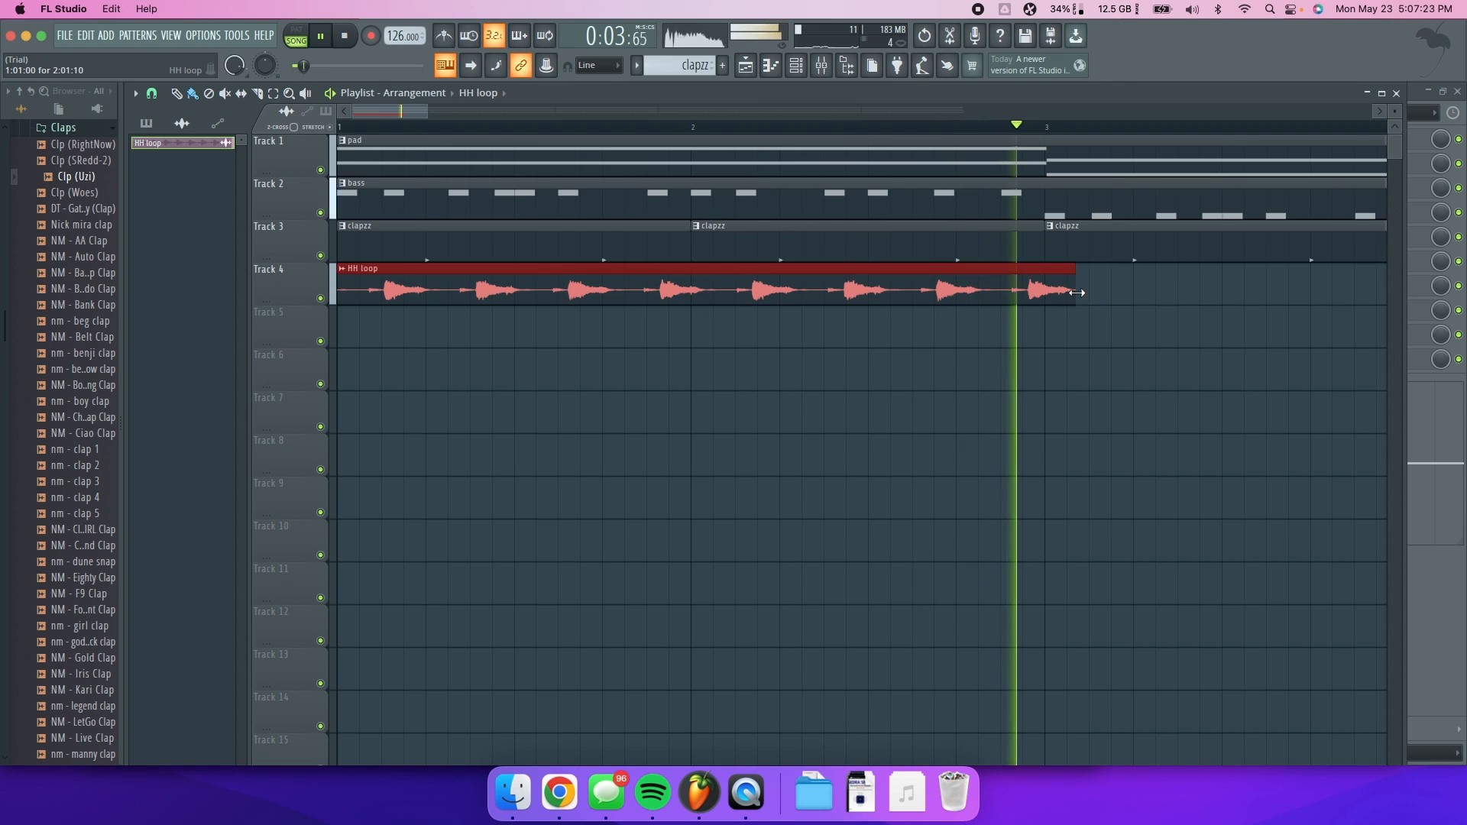
pyautogui.press('space')
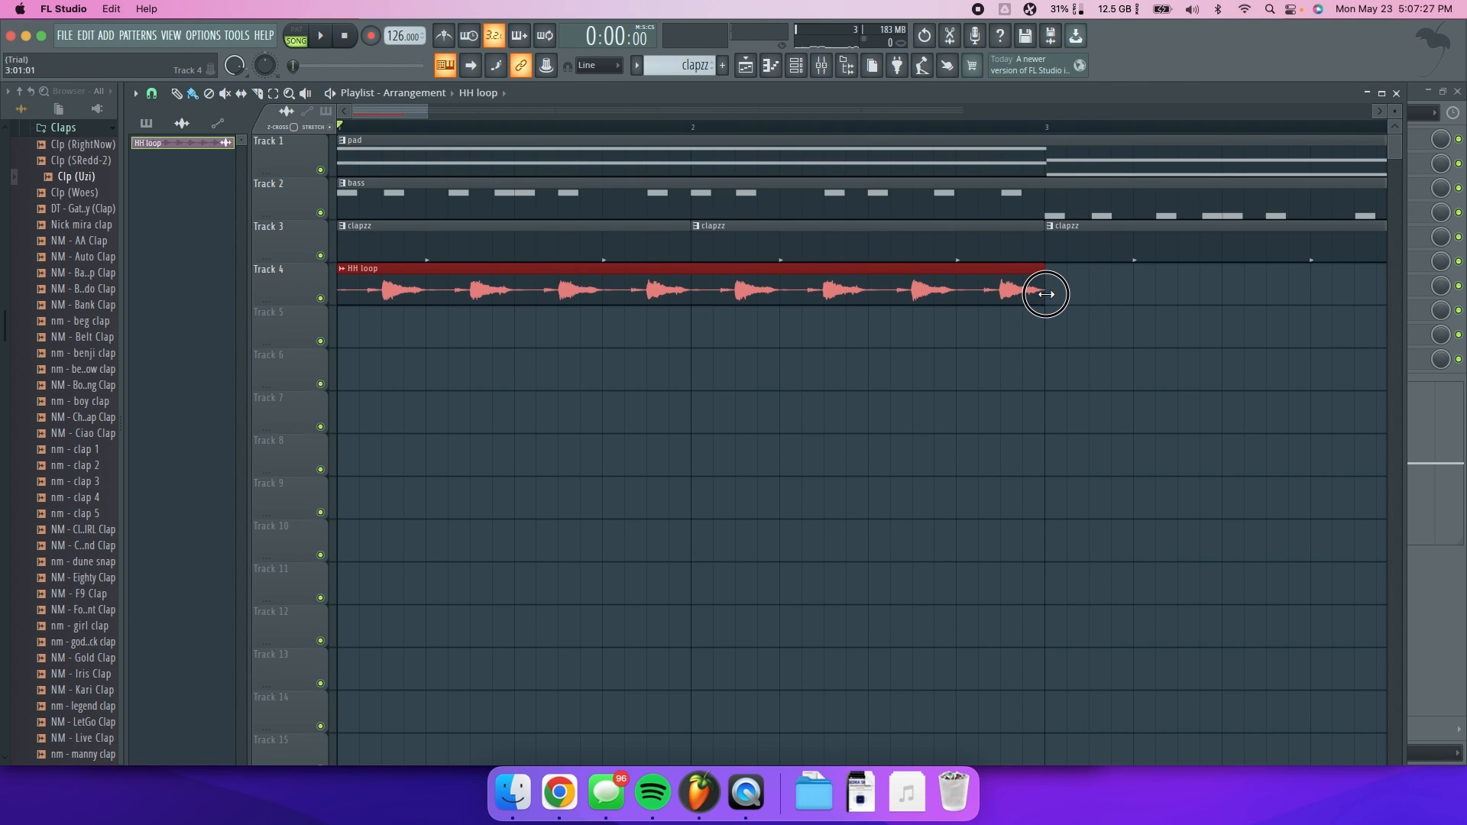
pyautogui.press('space')
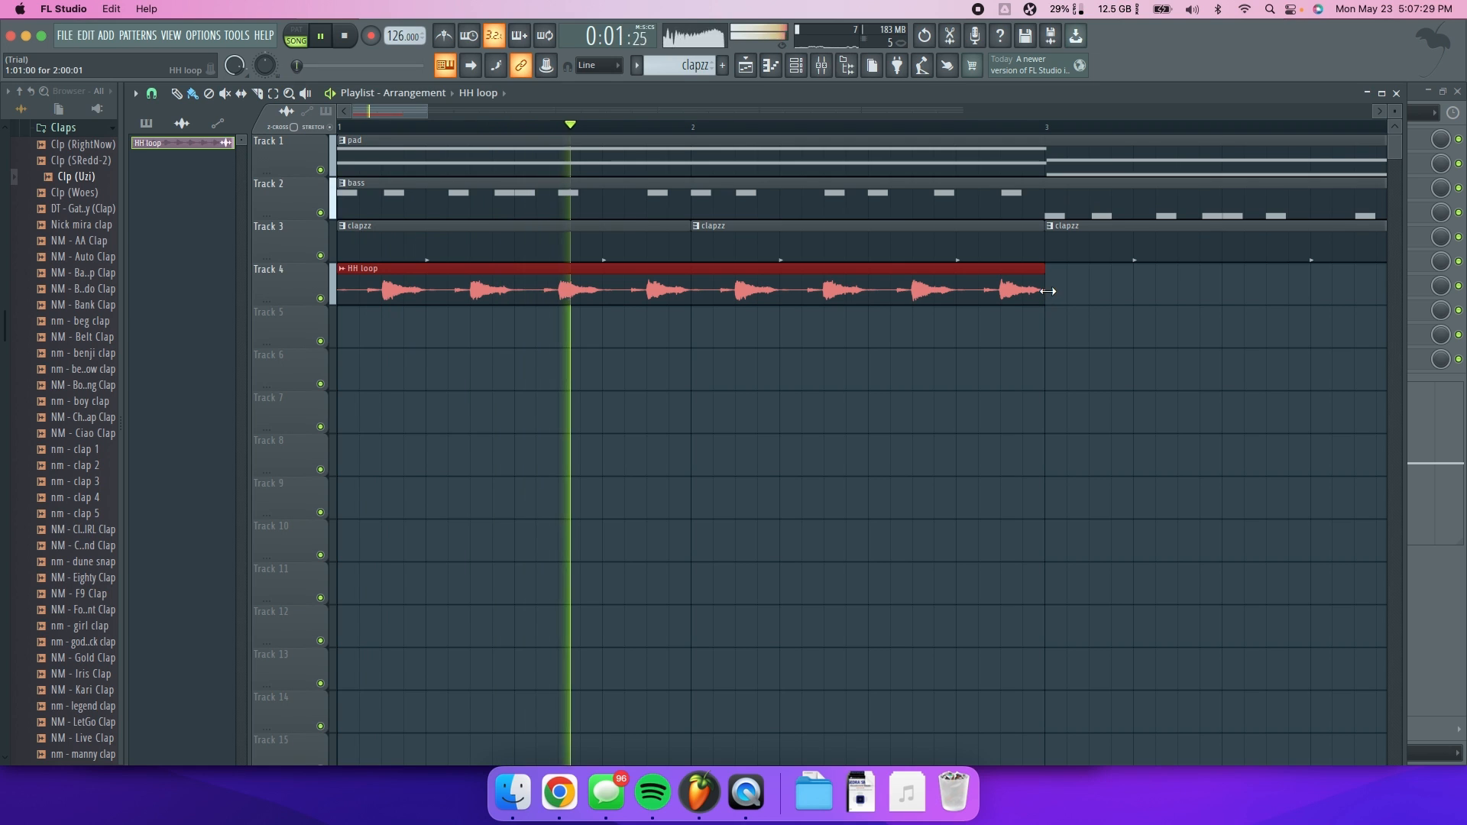
# - Repeat the HH loop clip along track 4 up to bar 13
pyautogui.scroll(-3, 1056, 295)
pyautogui.scroll(4, 1054, 287)
pyautogui.scroll(4, 1060, 226)
pyautogui.scroll(-3, 1049, 314)
pyautogui.scroll(2, 1049, 314)
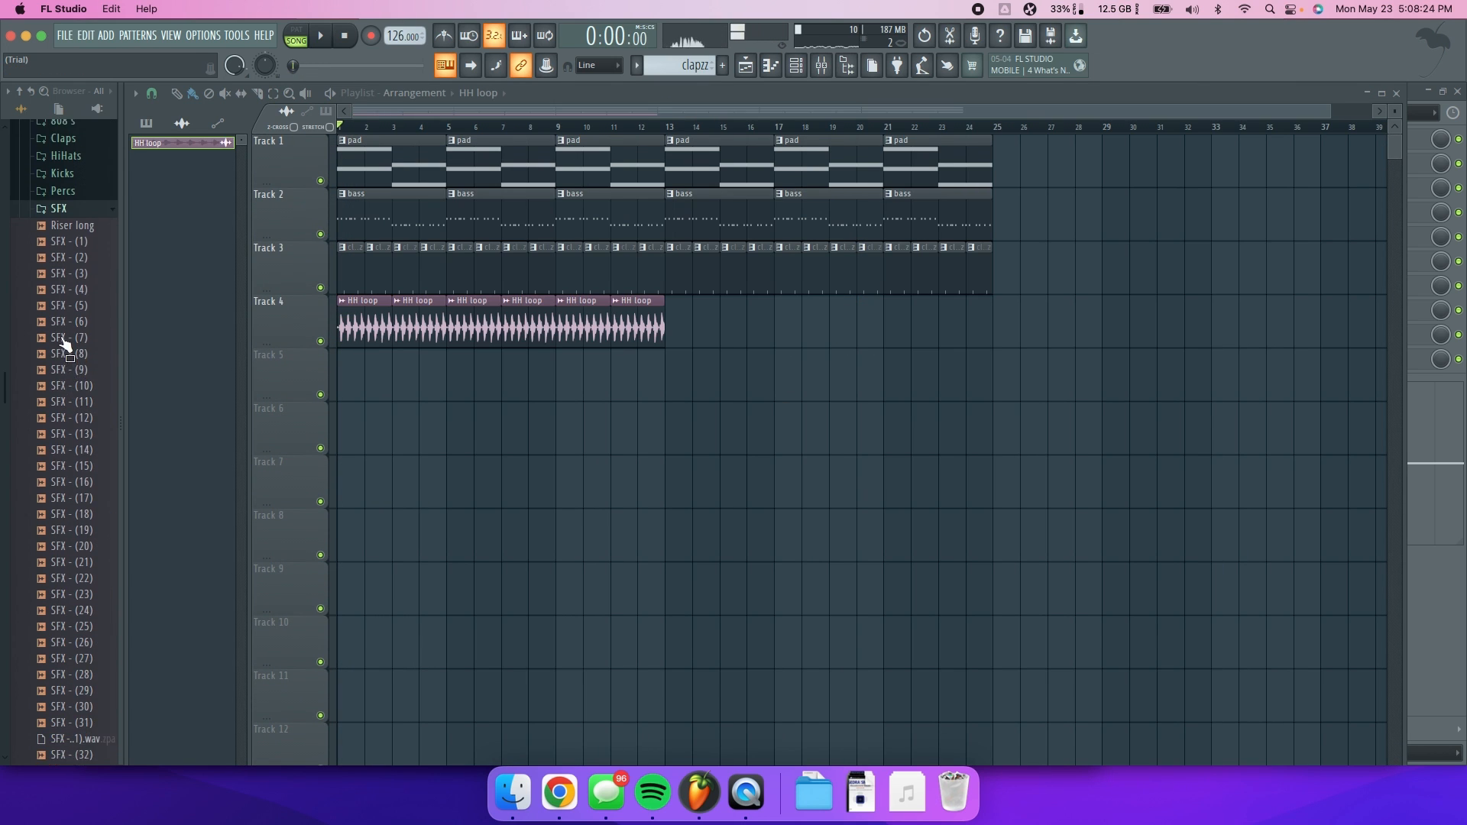
# - Place the Riser long sample on track 5 so it peaks at bar 13, assign it to mixer track 7 and audition the build-up
pyautogui.scroll(3, 65, 344)
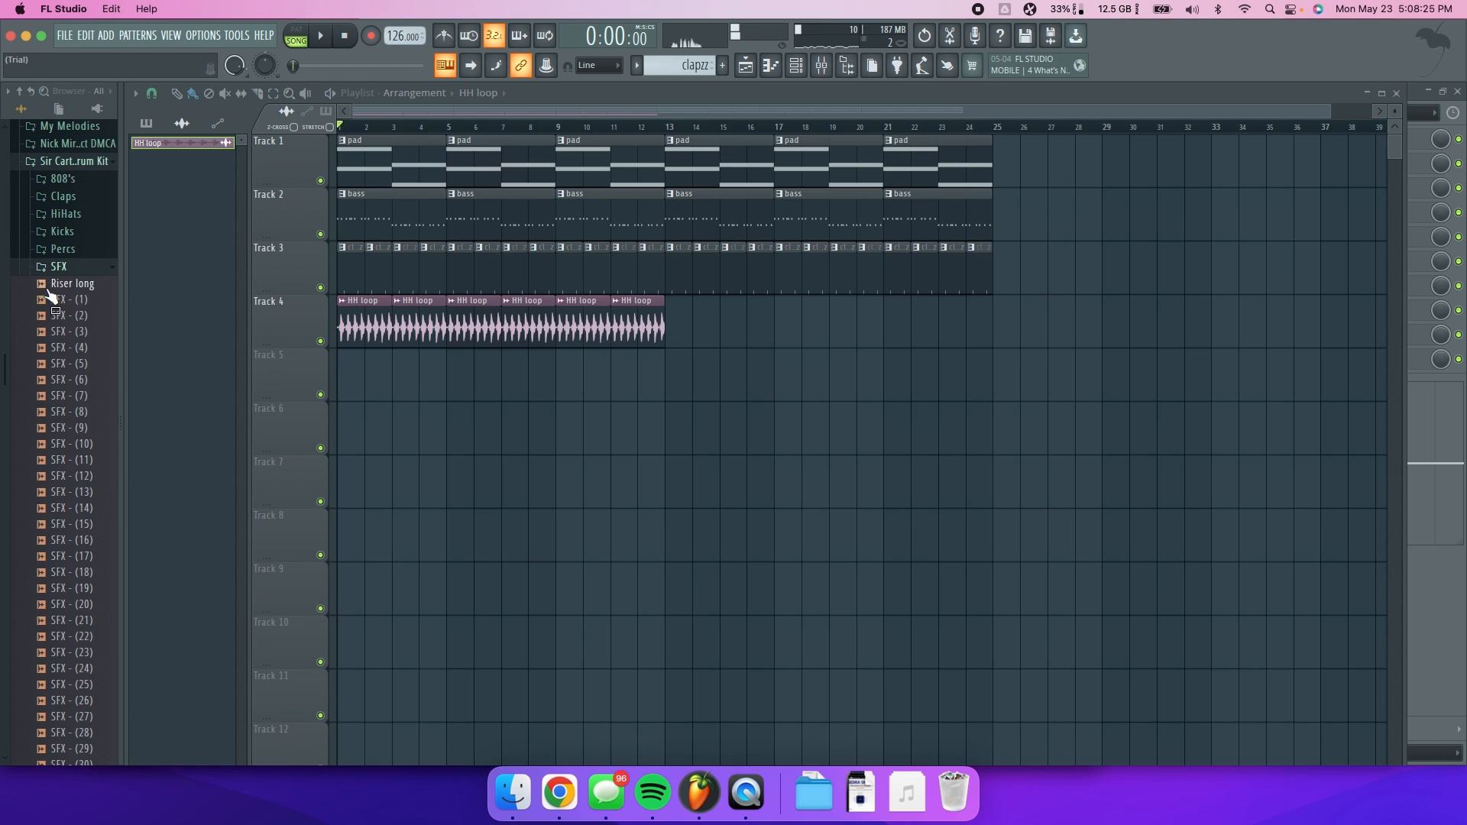
pyautogui.moveTo(569, 425); pyautogui.dragTo(486, 342)
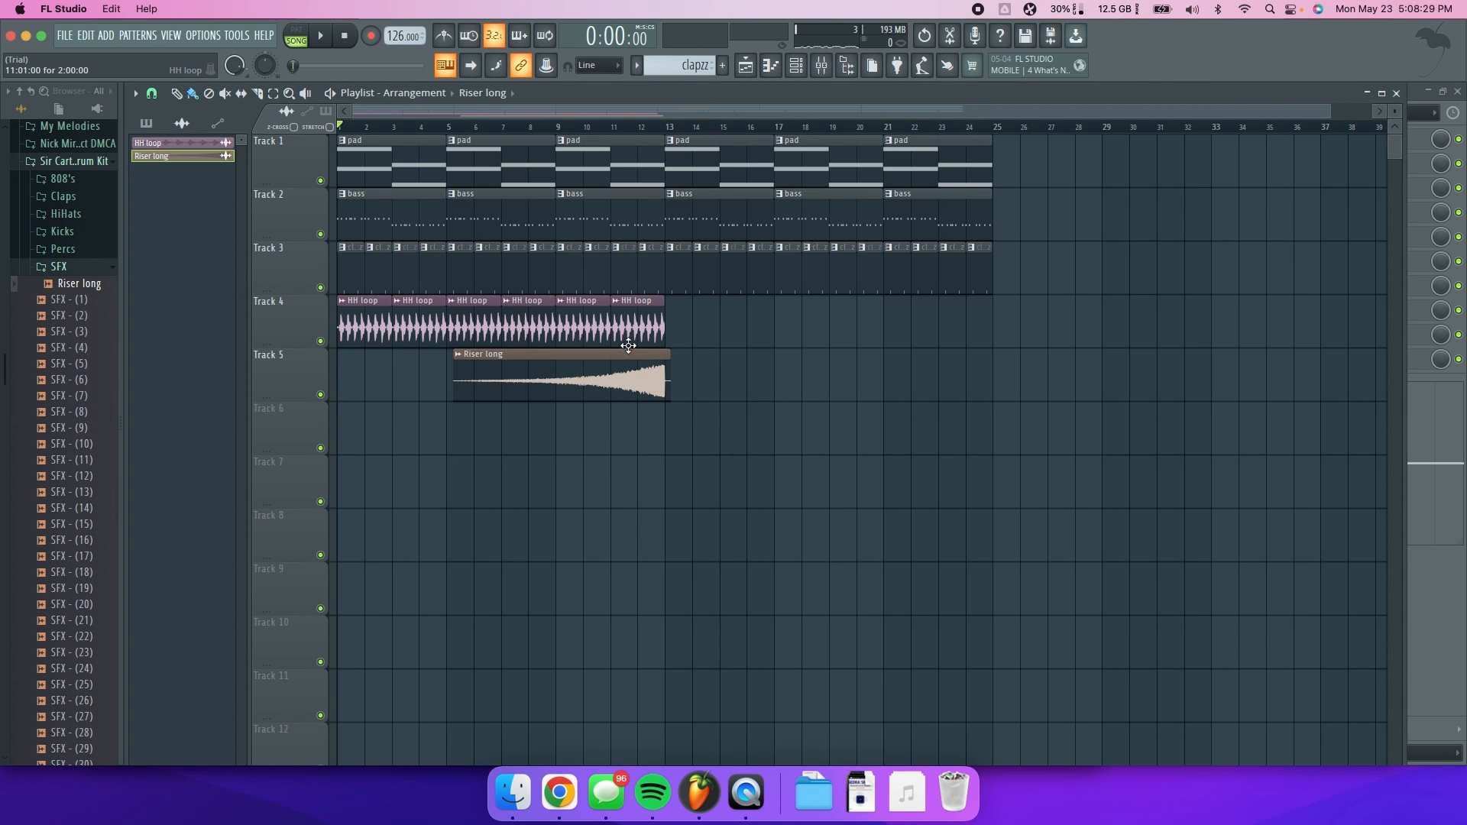
pyautogui.doubleClick(620, 372)
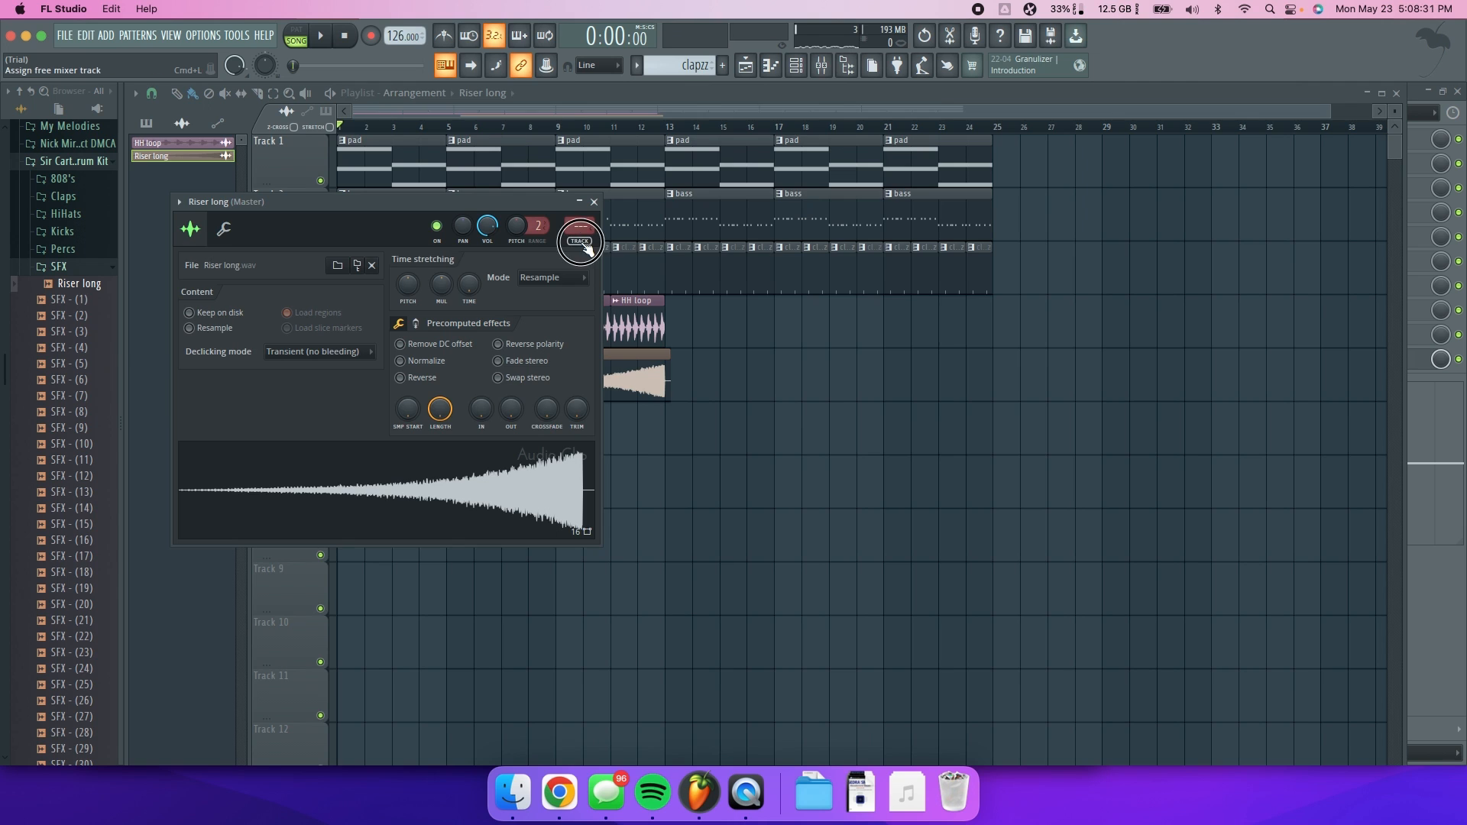
pyautogui.click(582, 243)
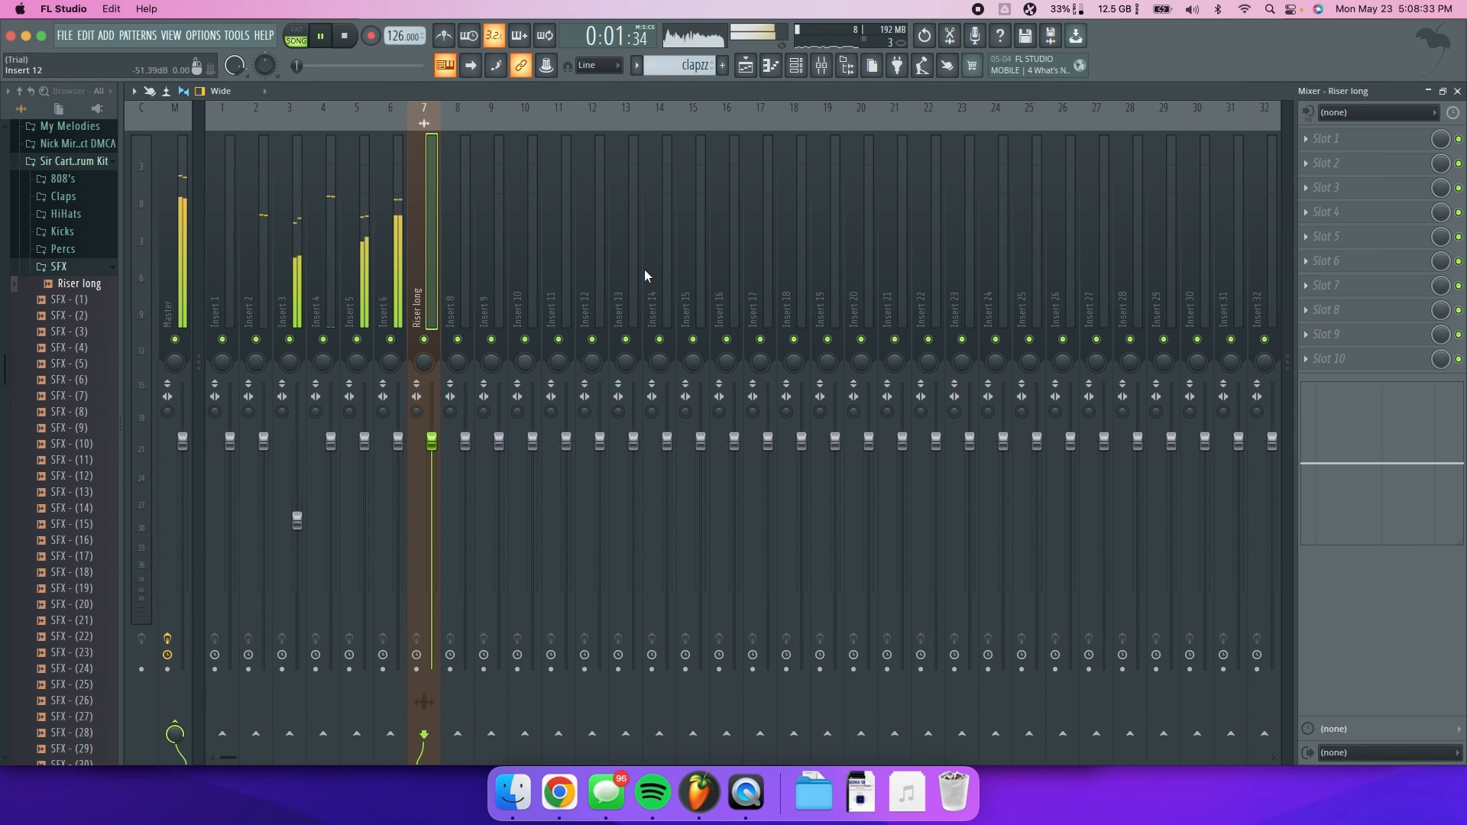
pyautogui.click(744, 66)
pyautogui.click(586, 127)
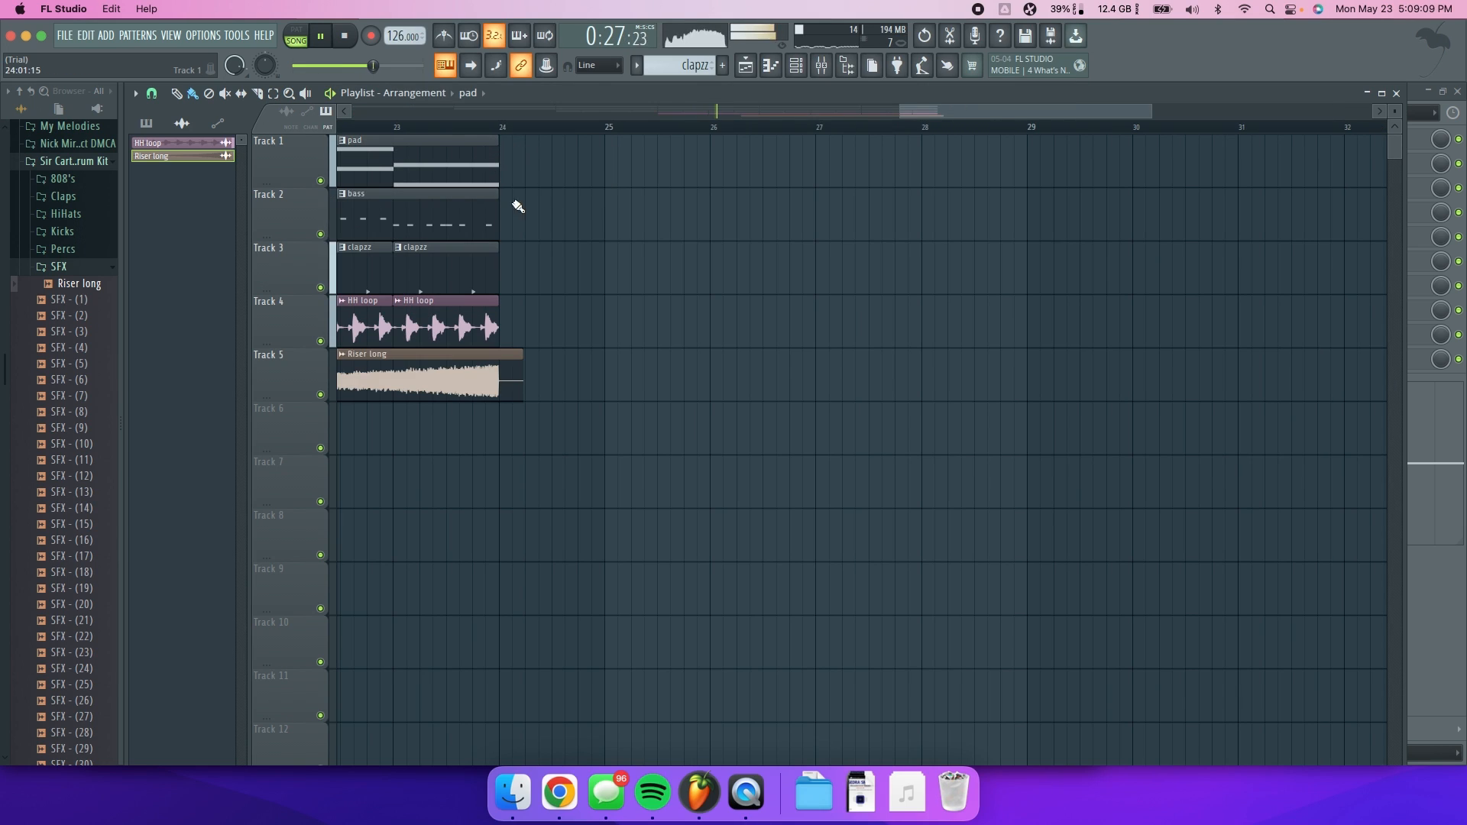
# - Put the kick sample in channel 1 of a new Pattern 5 and fill its row with a hit every four steps
pyautogui.scroll(-5, 589, 311)
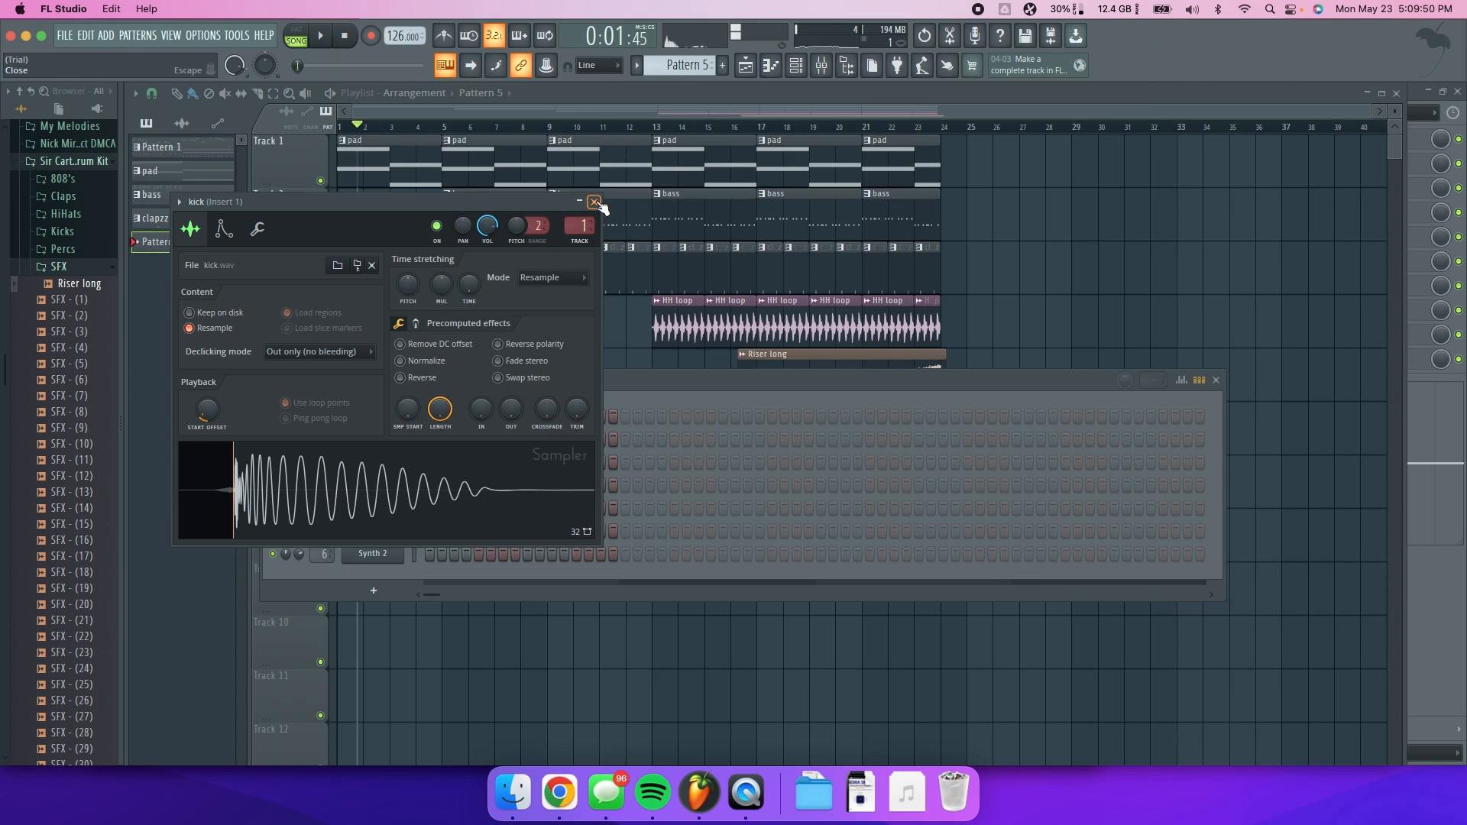
pyautogui.click(594, 203)
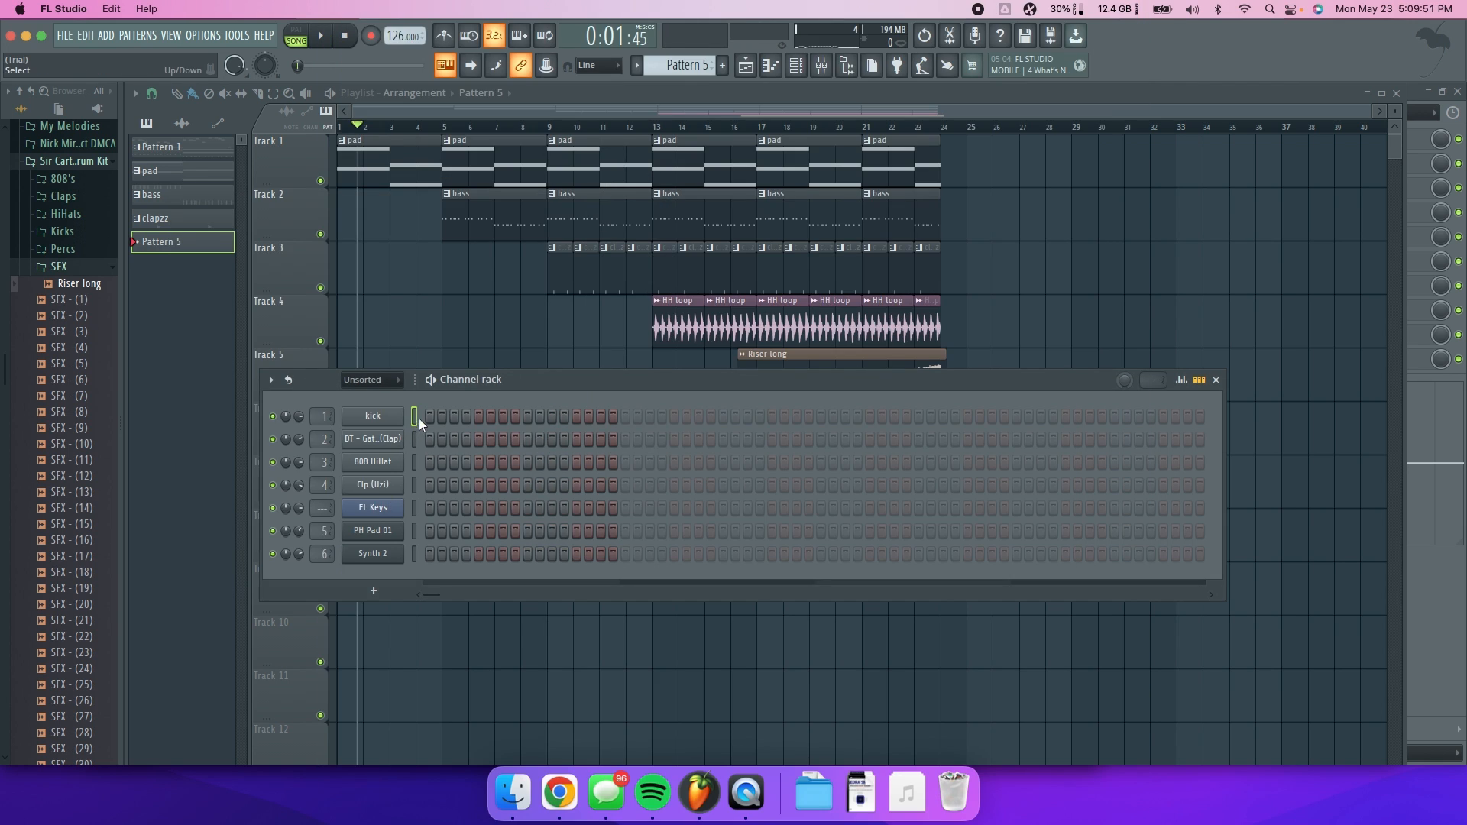
pyautogui.rightClick(393, 423)
pyautogui.click(603, 476)
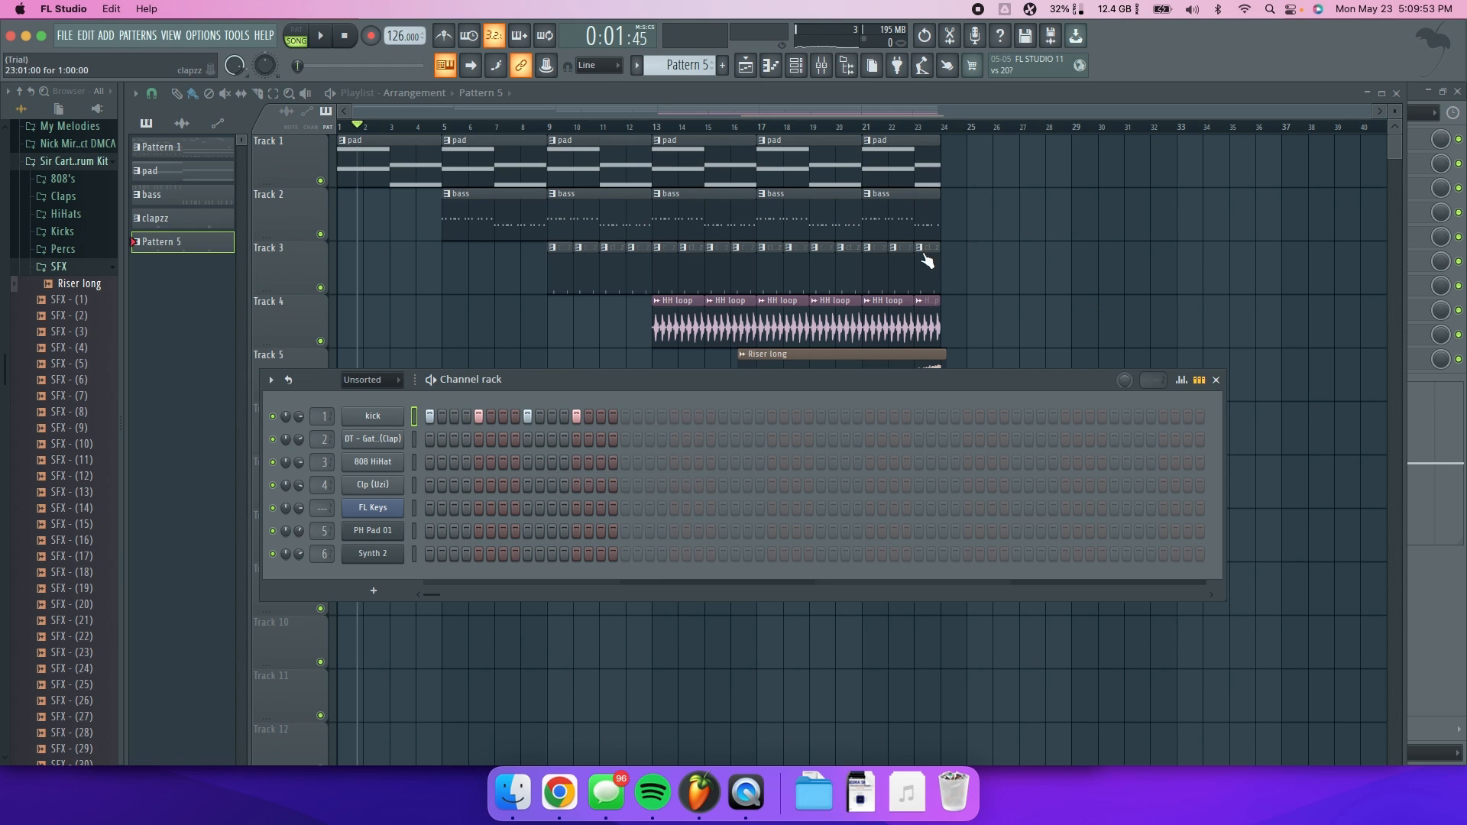
# - Place Pattern 5 on track 1 at bar 25 and duplicate it until four clips reach bar 29
pyautogui.click(958, 176)
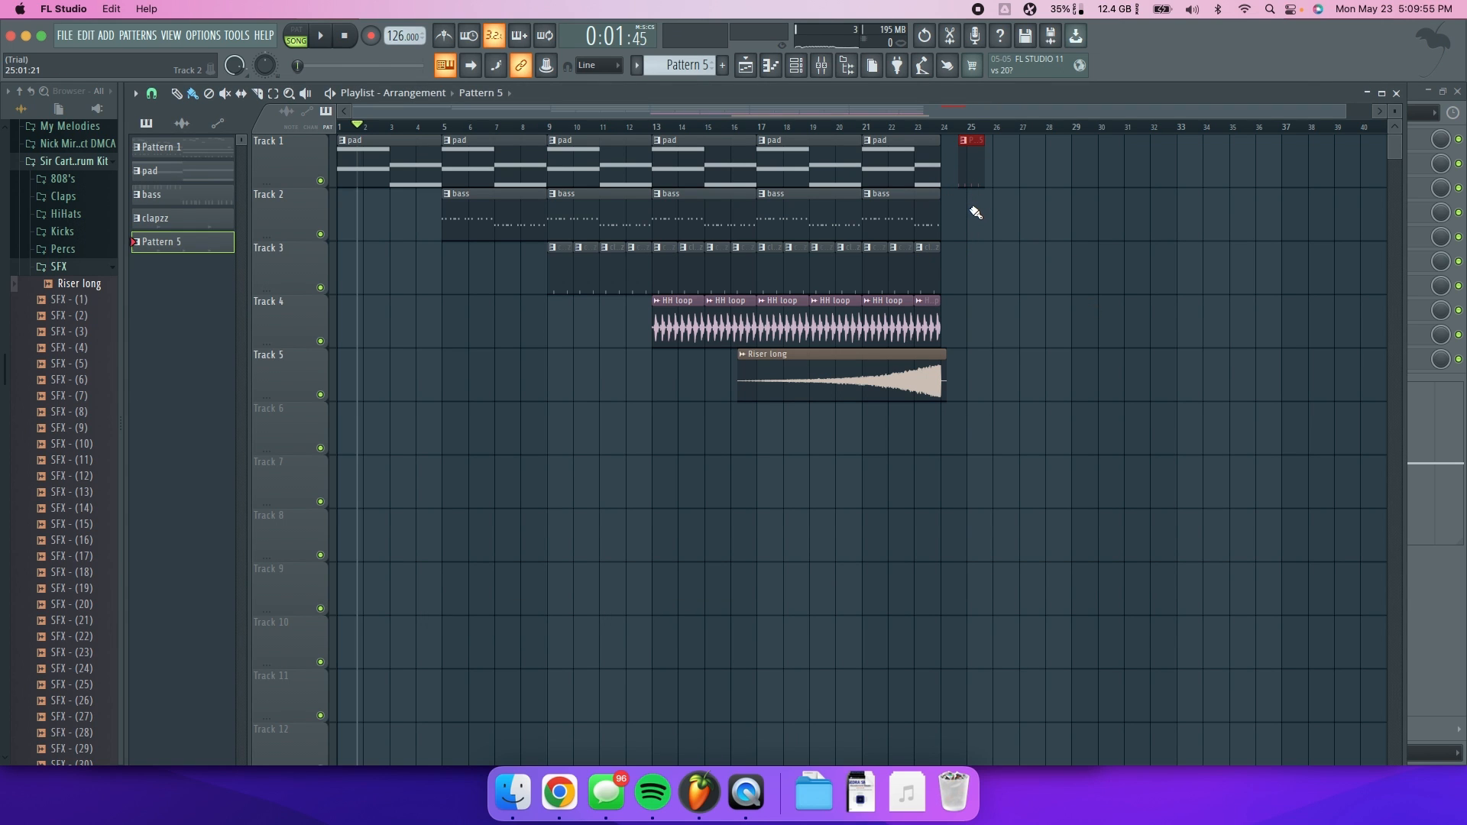
pyautogui.scroll(6, 975, 213)
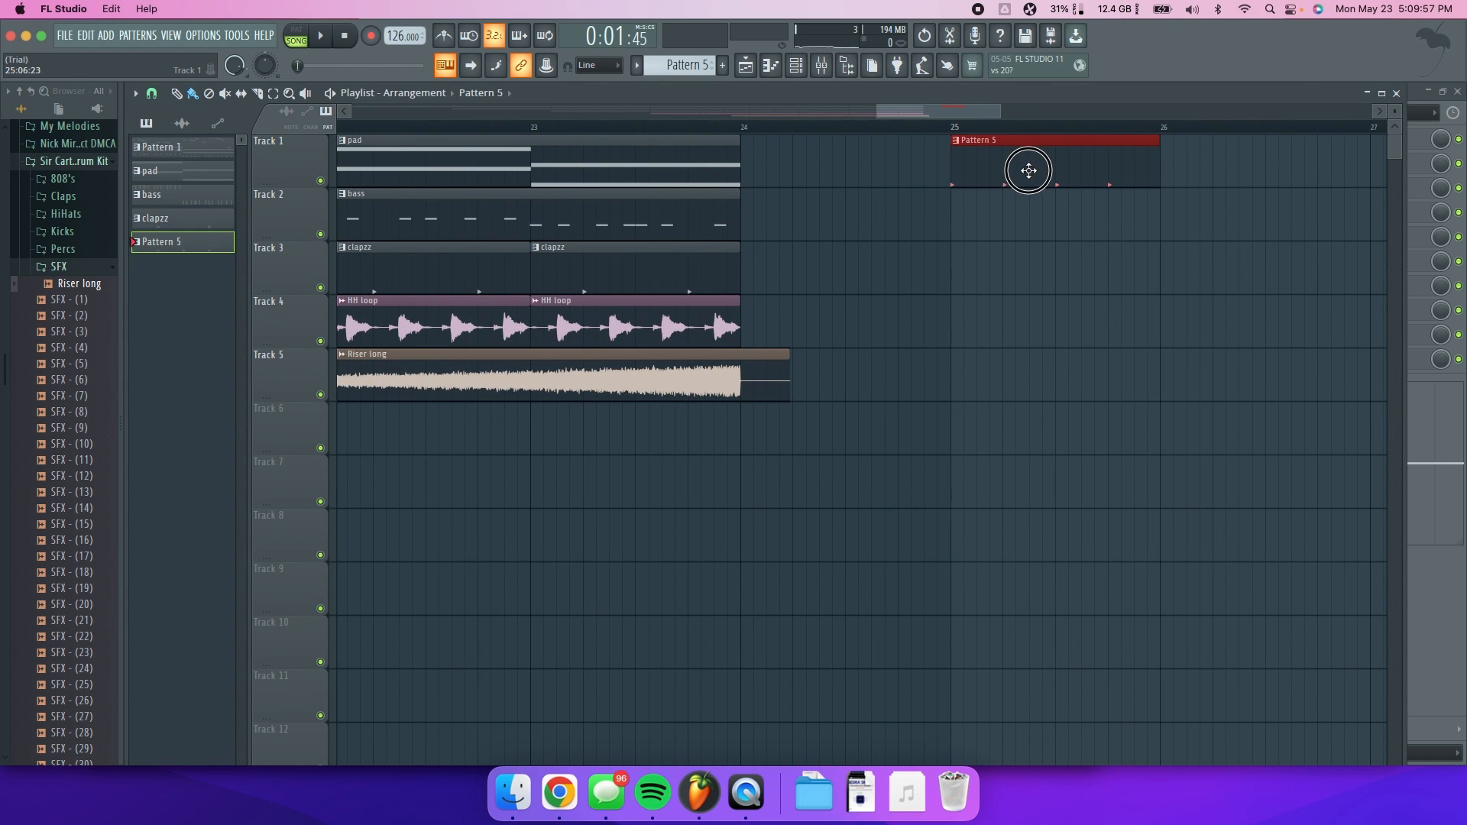
pyautogui.hotkey('ctrl', 'b')
pyautogui.hotkey('ctrl', 'b')
pyautogui.hotkey('ctrl', 'b')
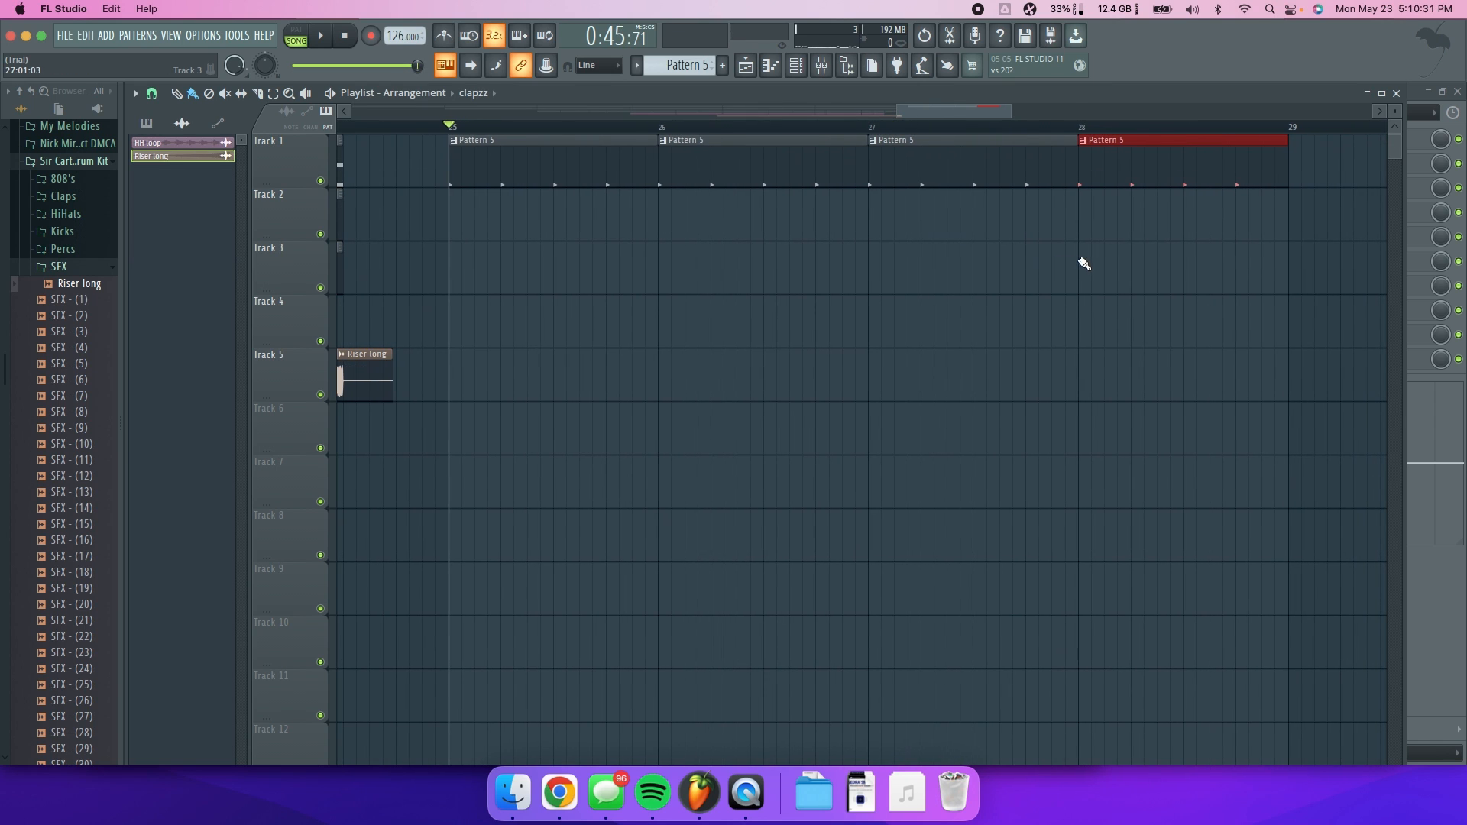
# - Rename Pattern 5 as kik
pyautogui.scroll(-2, 1073, 282)
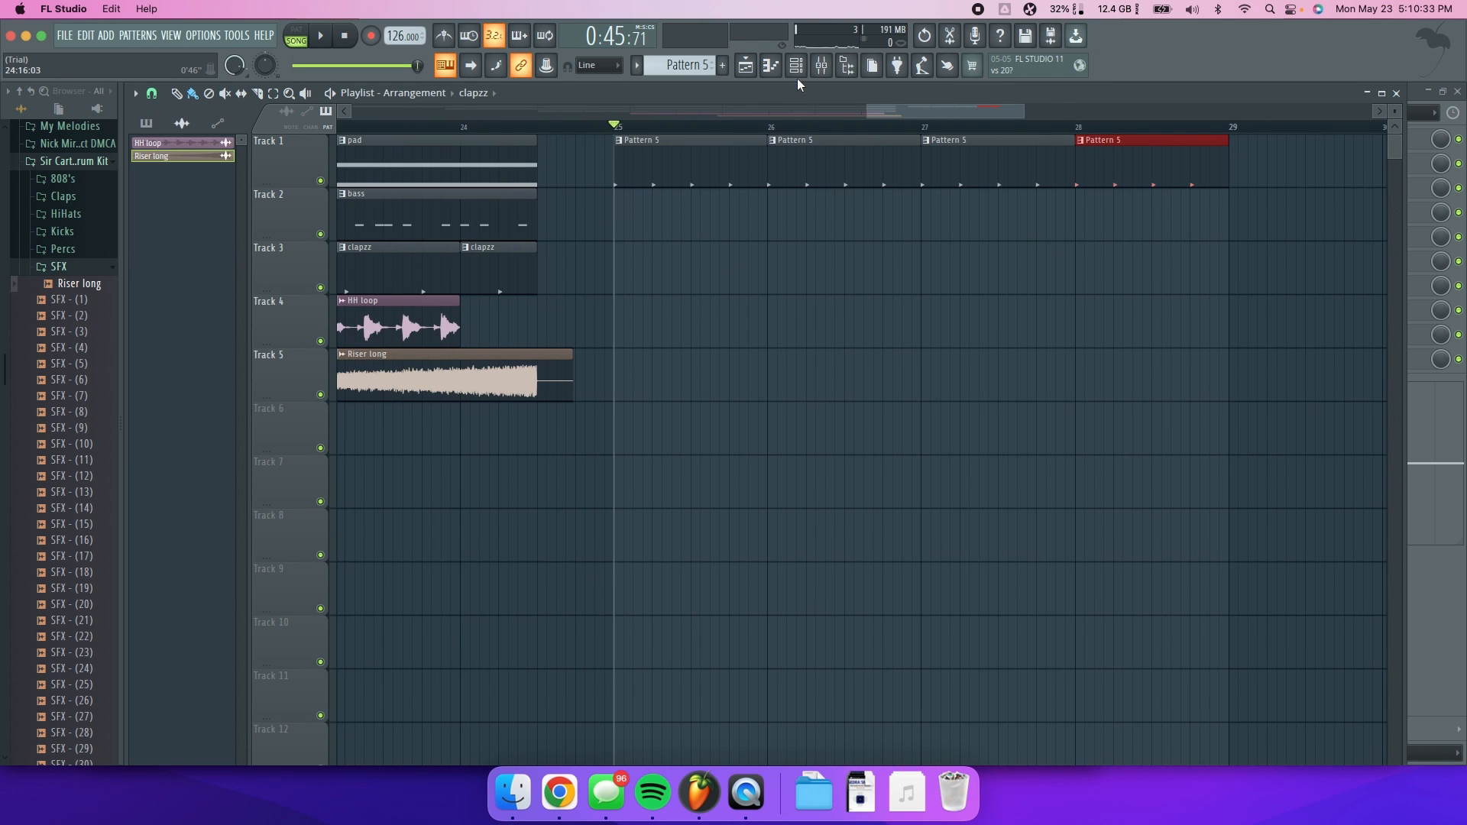
pyautogui.rightClick(697, 65)
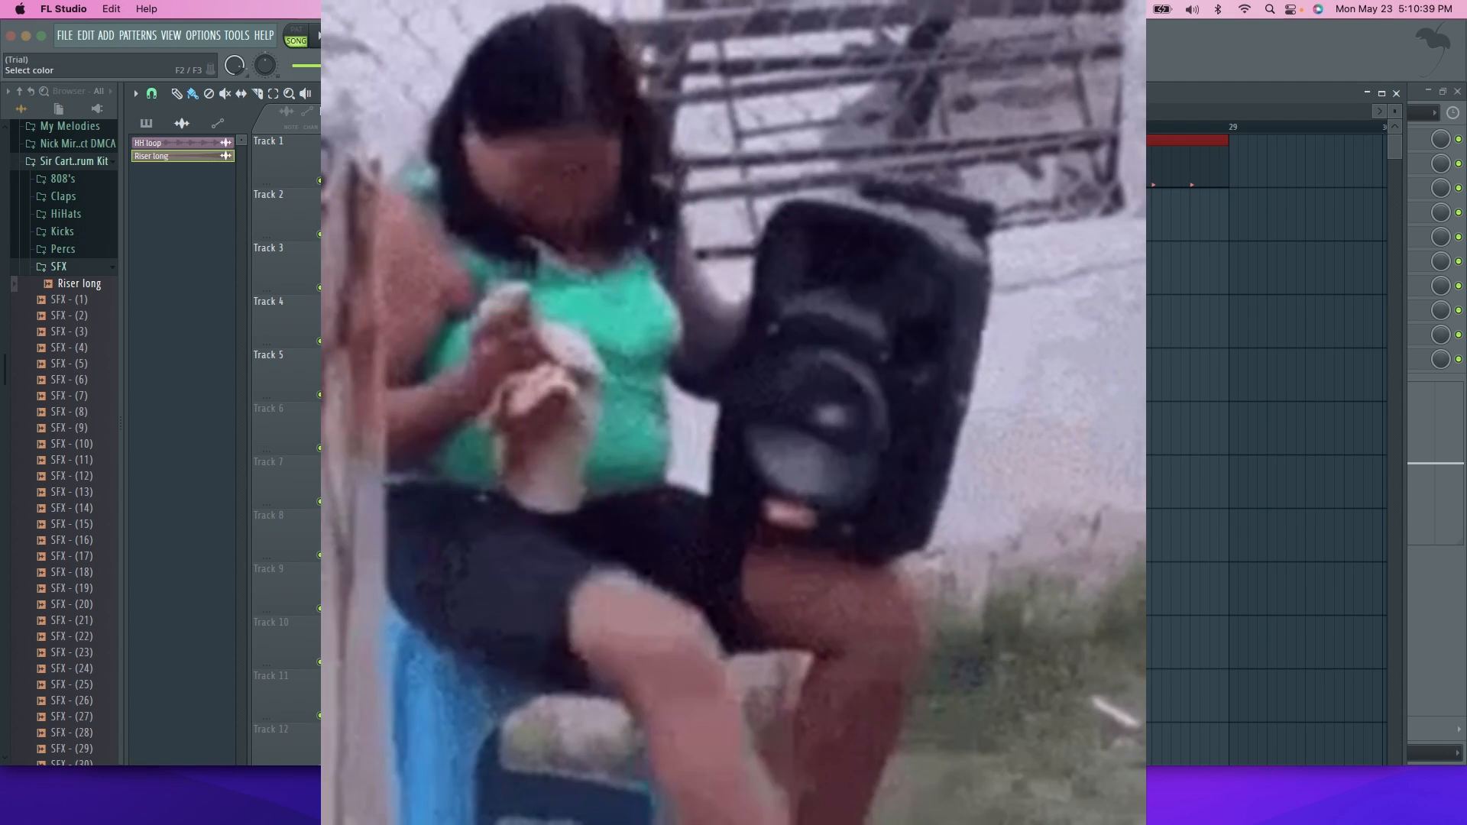
pyautogui.write('kick')
pyautogui.press('Return')
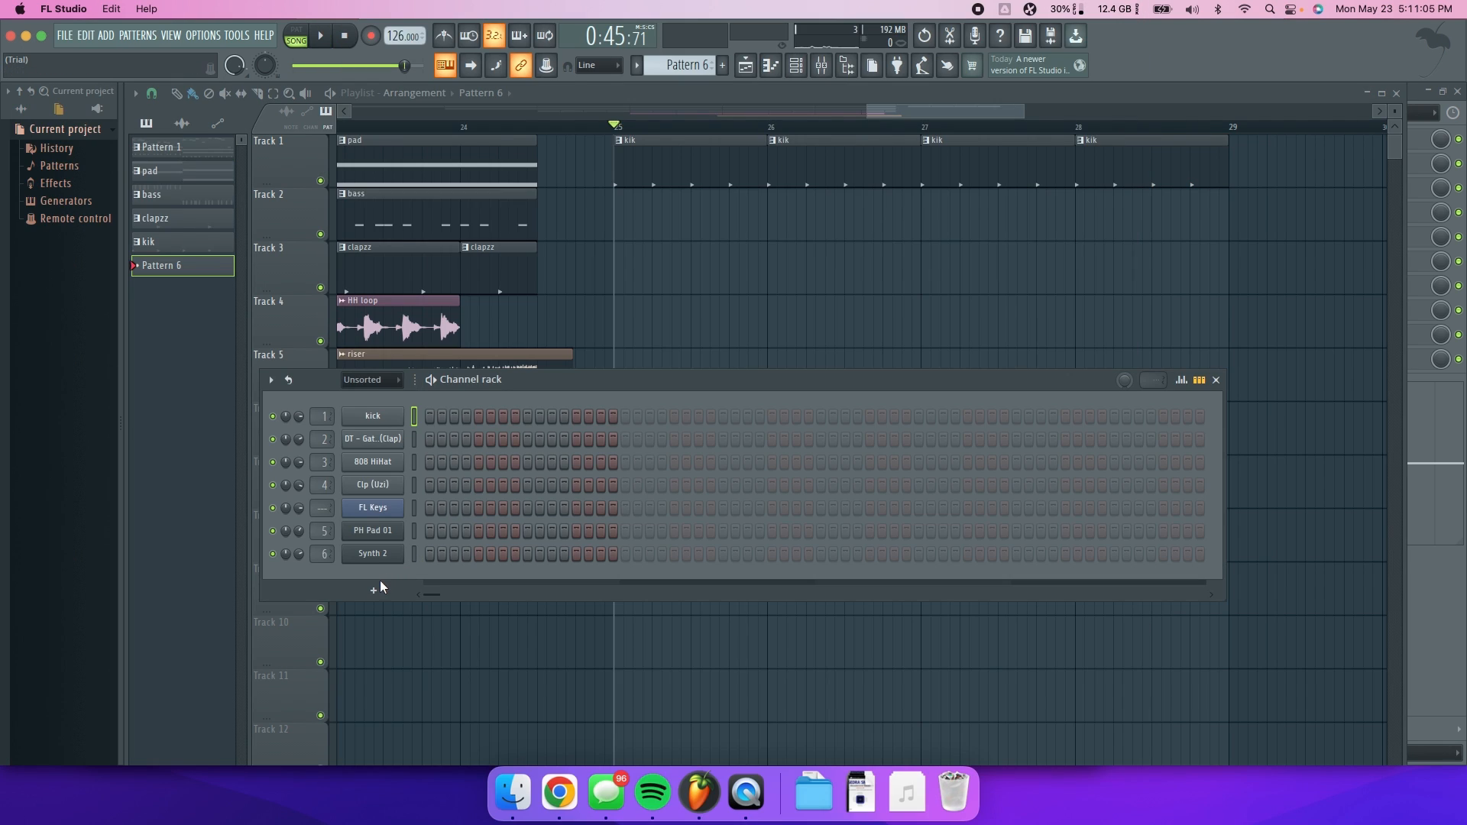
# - Add a 3x Osc channel in Pattern 6, lower oscillator 1's coarse pitch and route the channel to mixer track 8
pyautogui.click(379, 580)
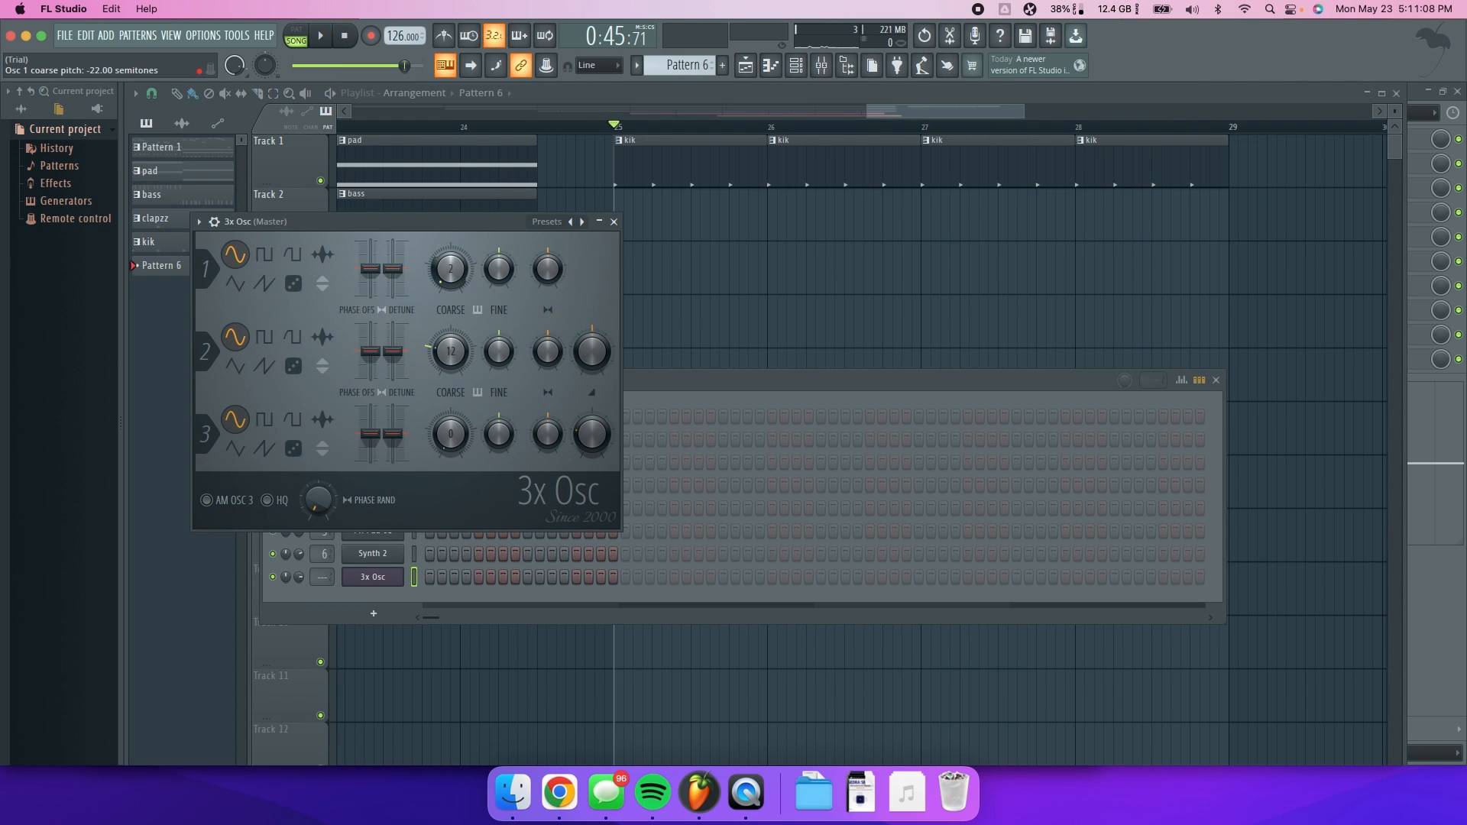
pyautogui.click(613, 223)
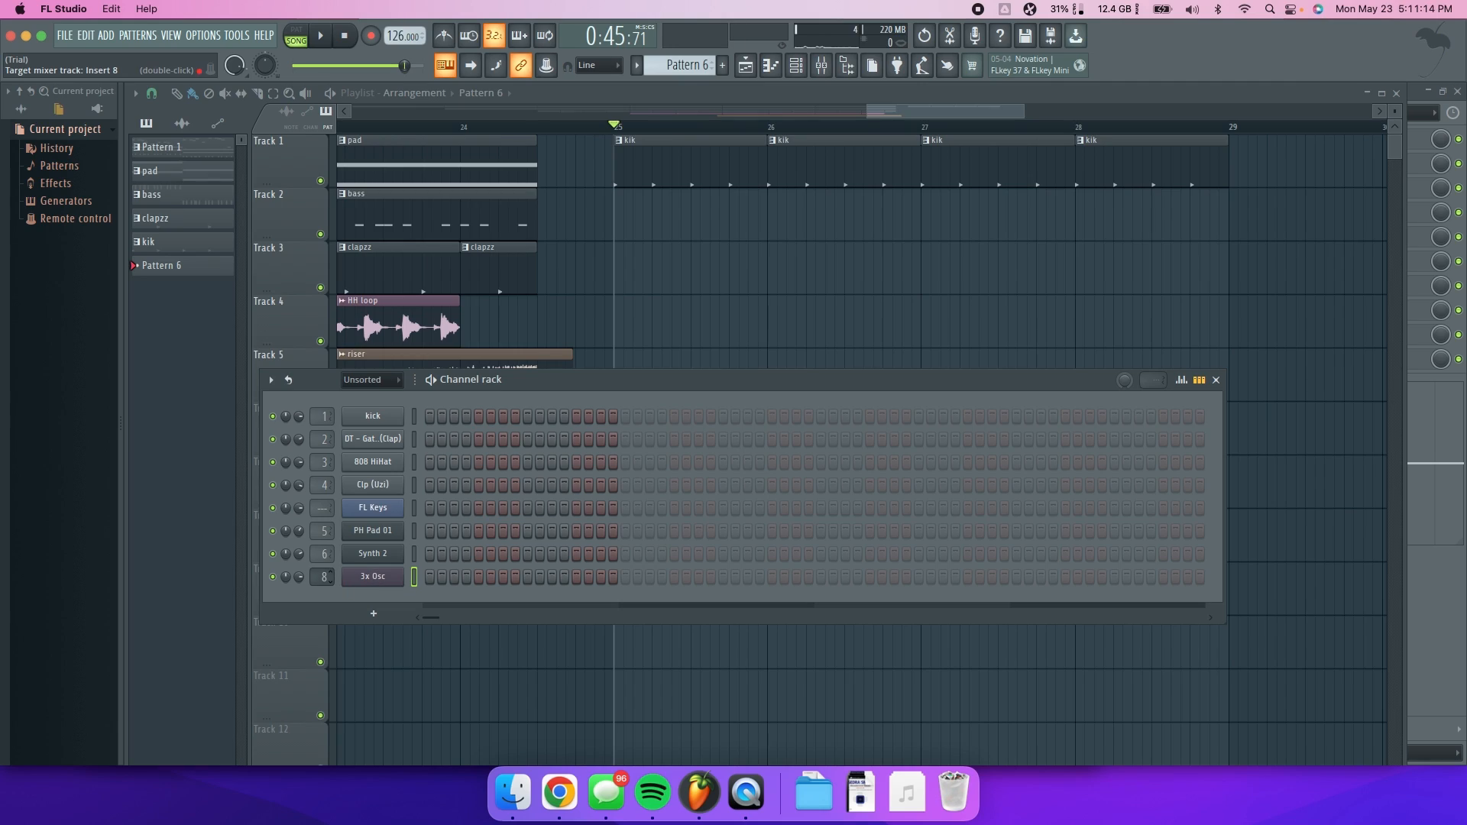
# - Write a two-bar G#5 note followed by a two-bar E5 note for the 3x Osc channel and check its level in the mixer
pyautogui.rightClick(364, 580)
pyautogui.click(413, 547)
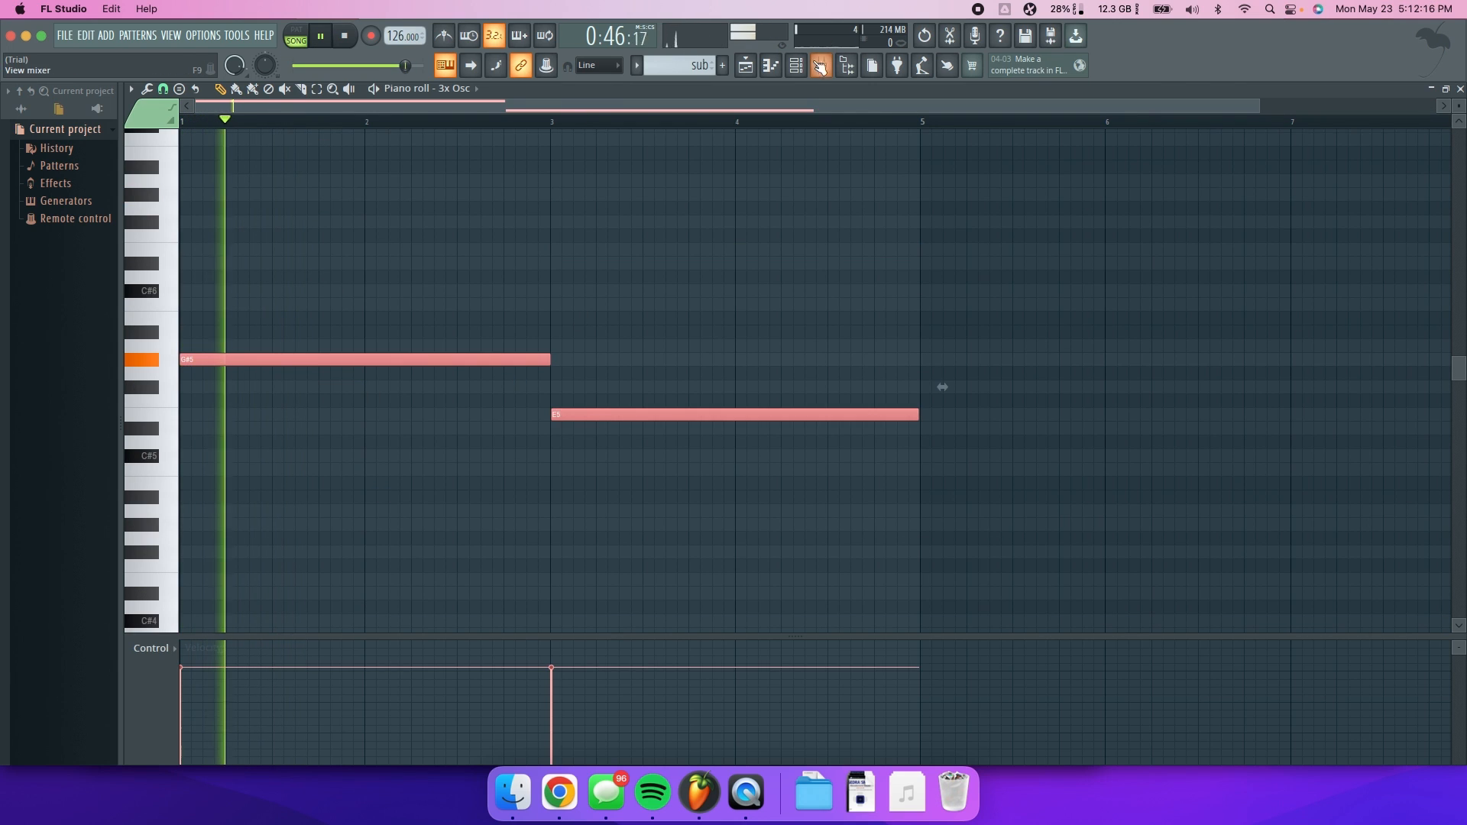
pyautogui.press('F9')
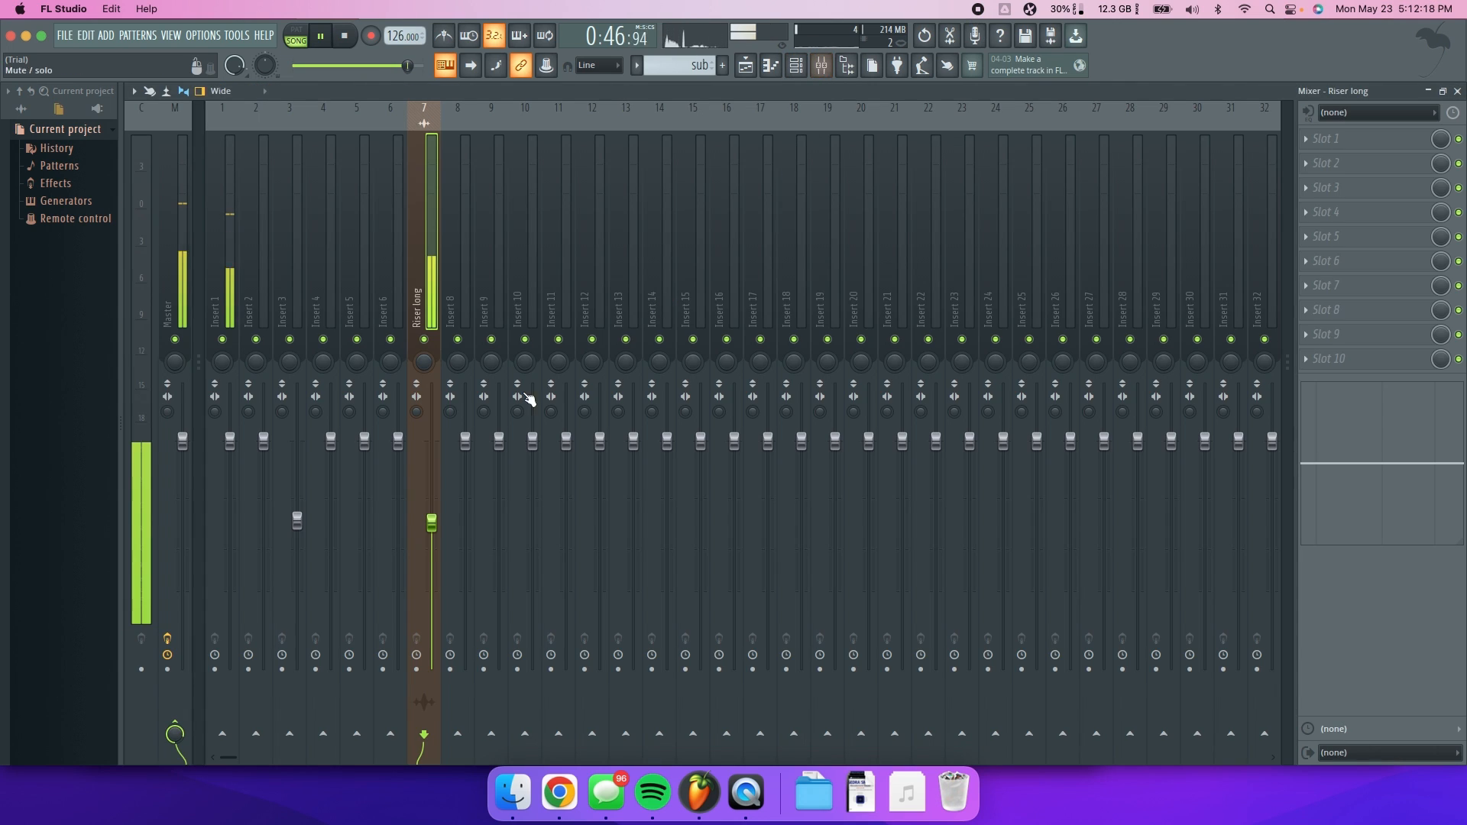
pyautogui.press('space')
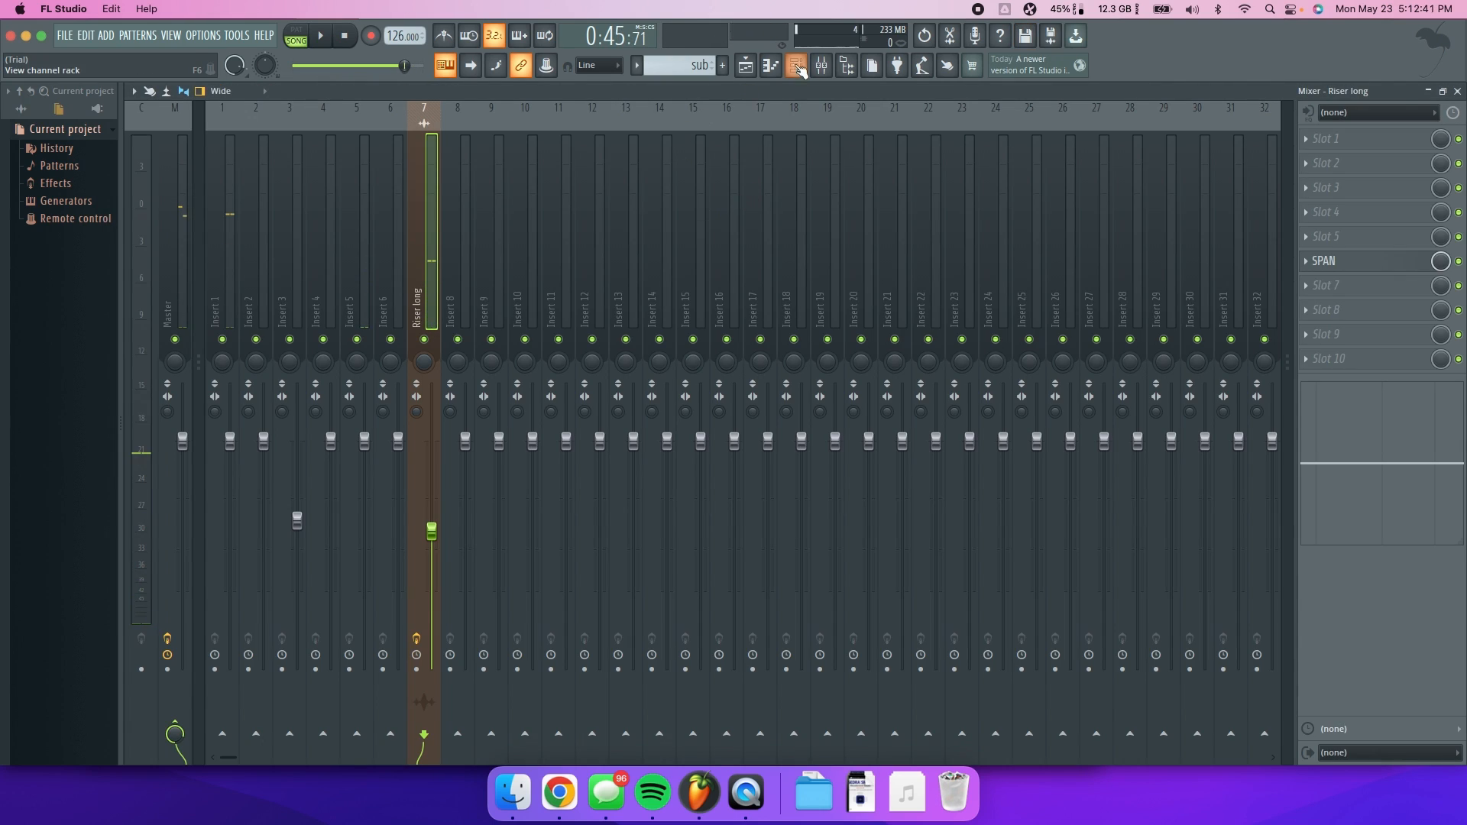
pyautogui.click(783, 67)
pyautogui.scroll(1, 612, 305)
pyautogui.scroll(-3, 612, 305)
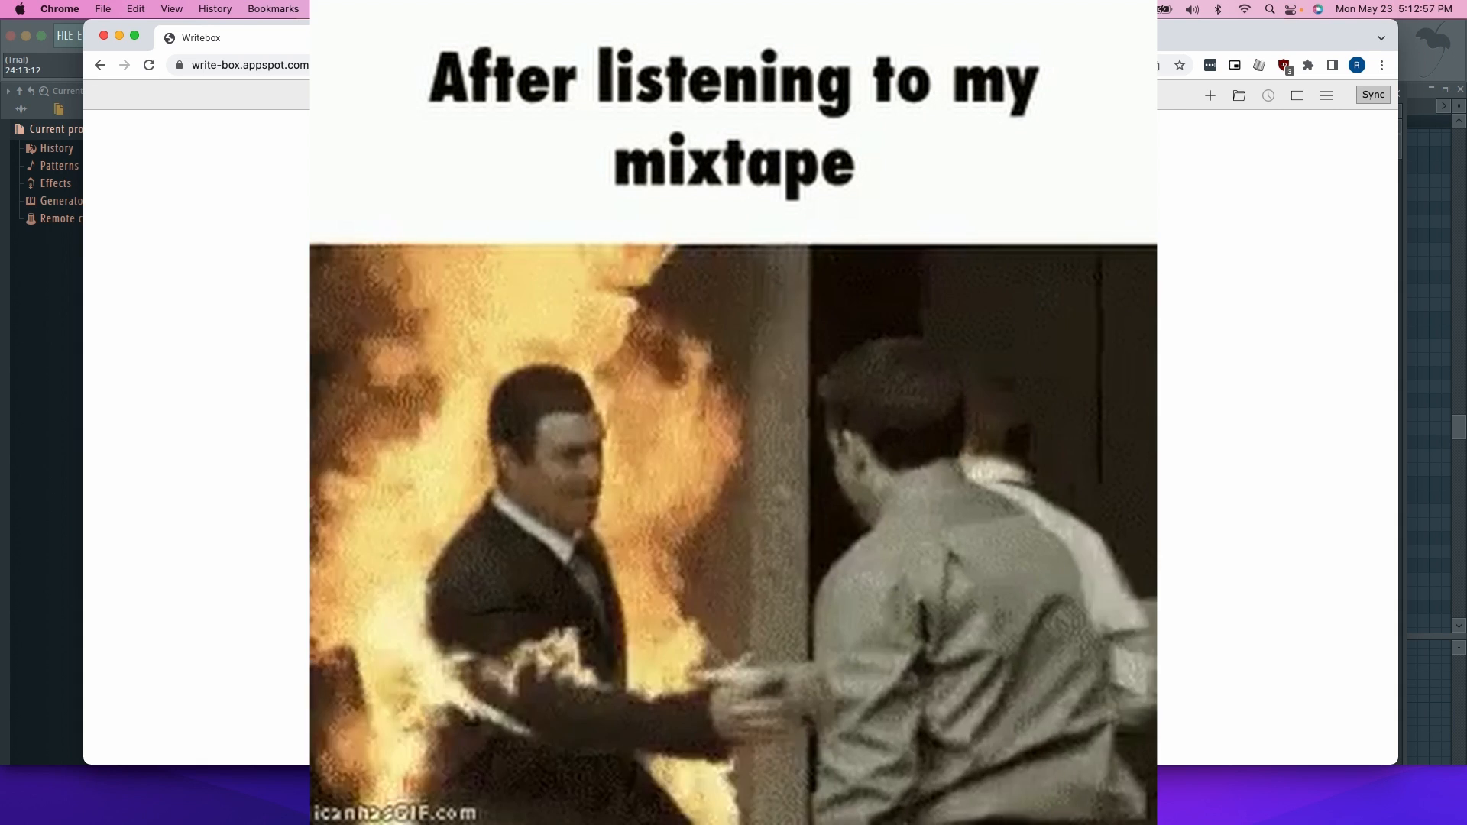
pyautogui.press('super+Tab')
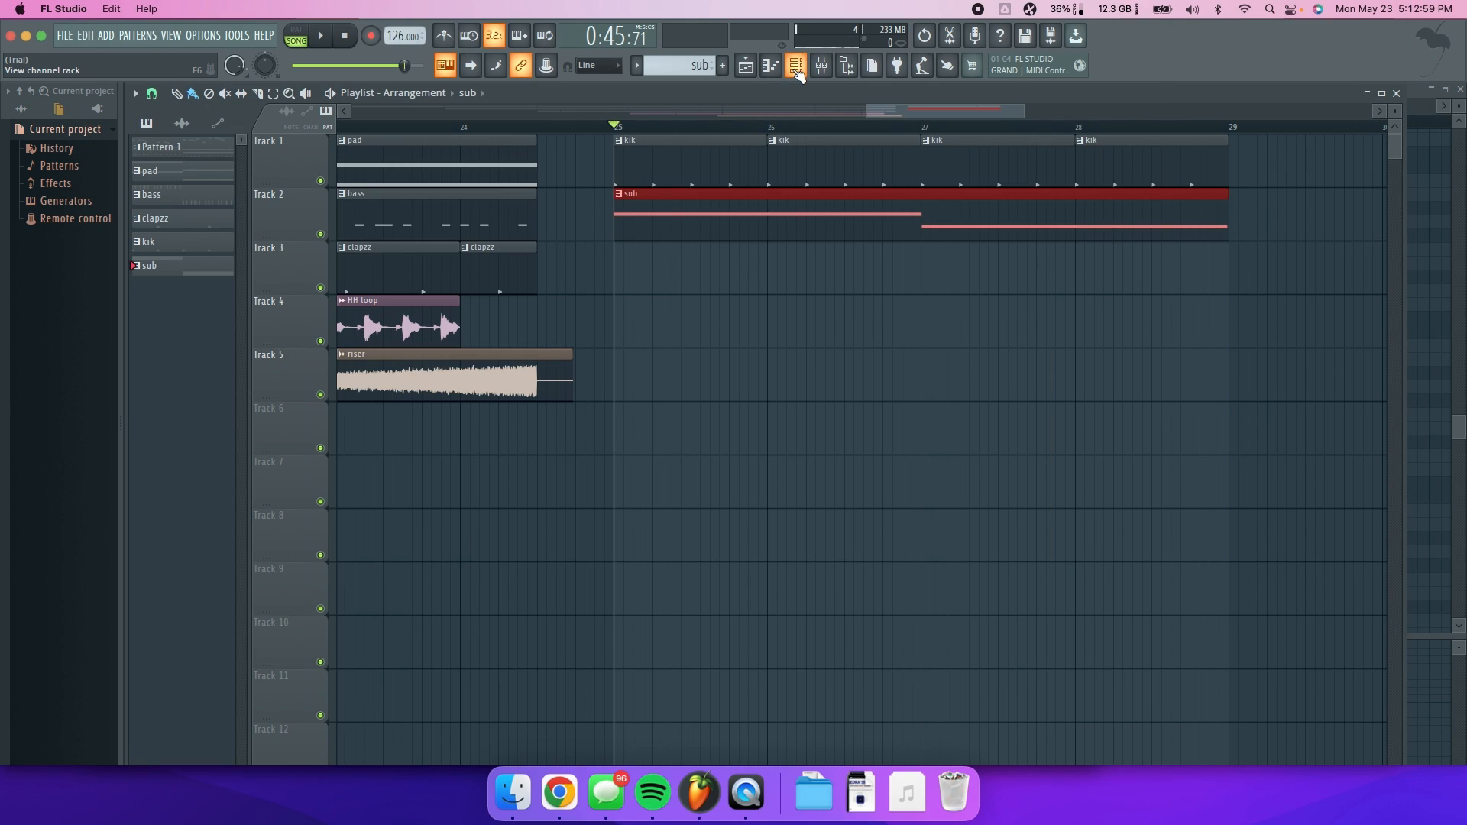
# - Add another short E4 note near the end of bar 3 to the bounce bass line in Synth 2's piano roll
pyautogui.click(795, 65)
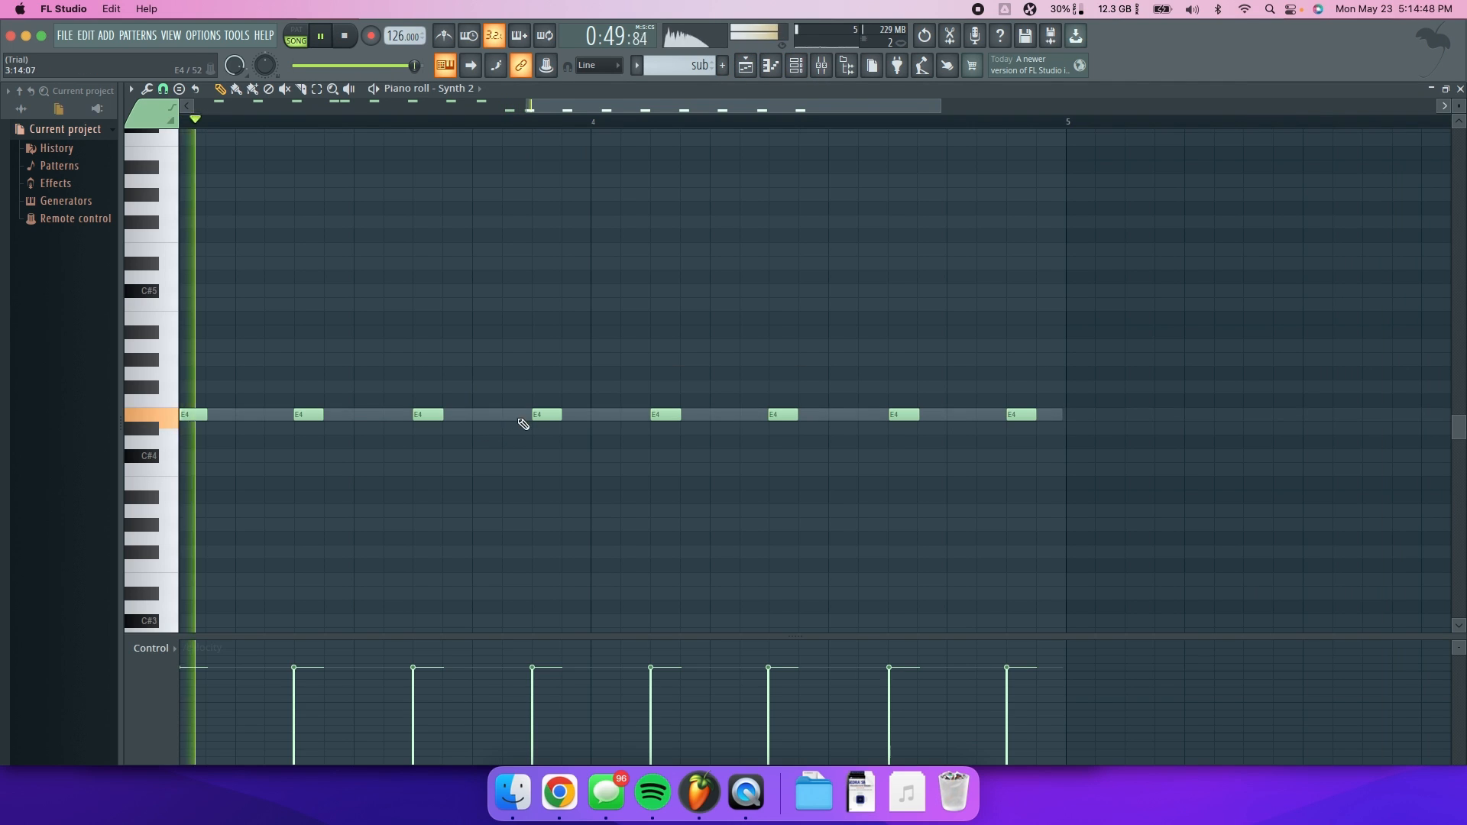
pyautogui.click(563, 415)
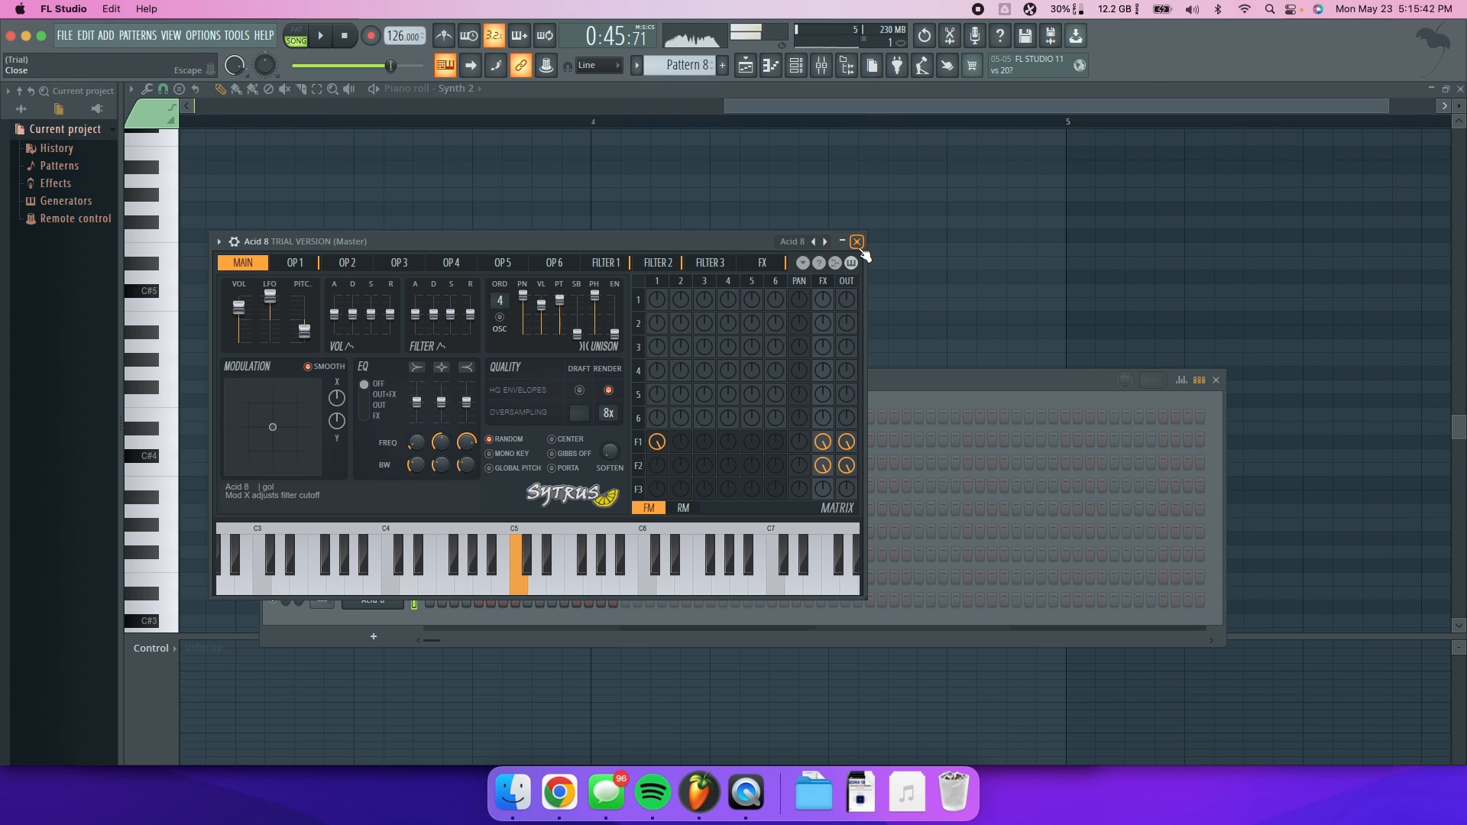
# - Place a sustained Acid 8 note on G#4 at bar 1 and lengthen it to about two bars
pyautogui.click(856, 242)
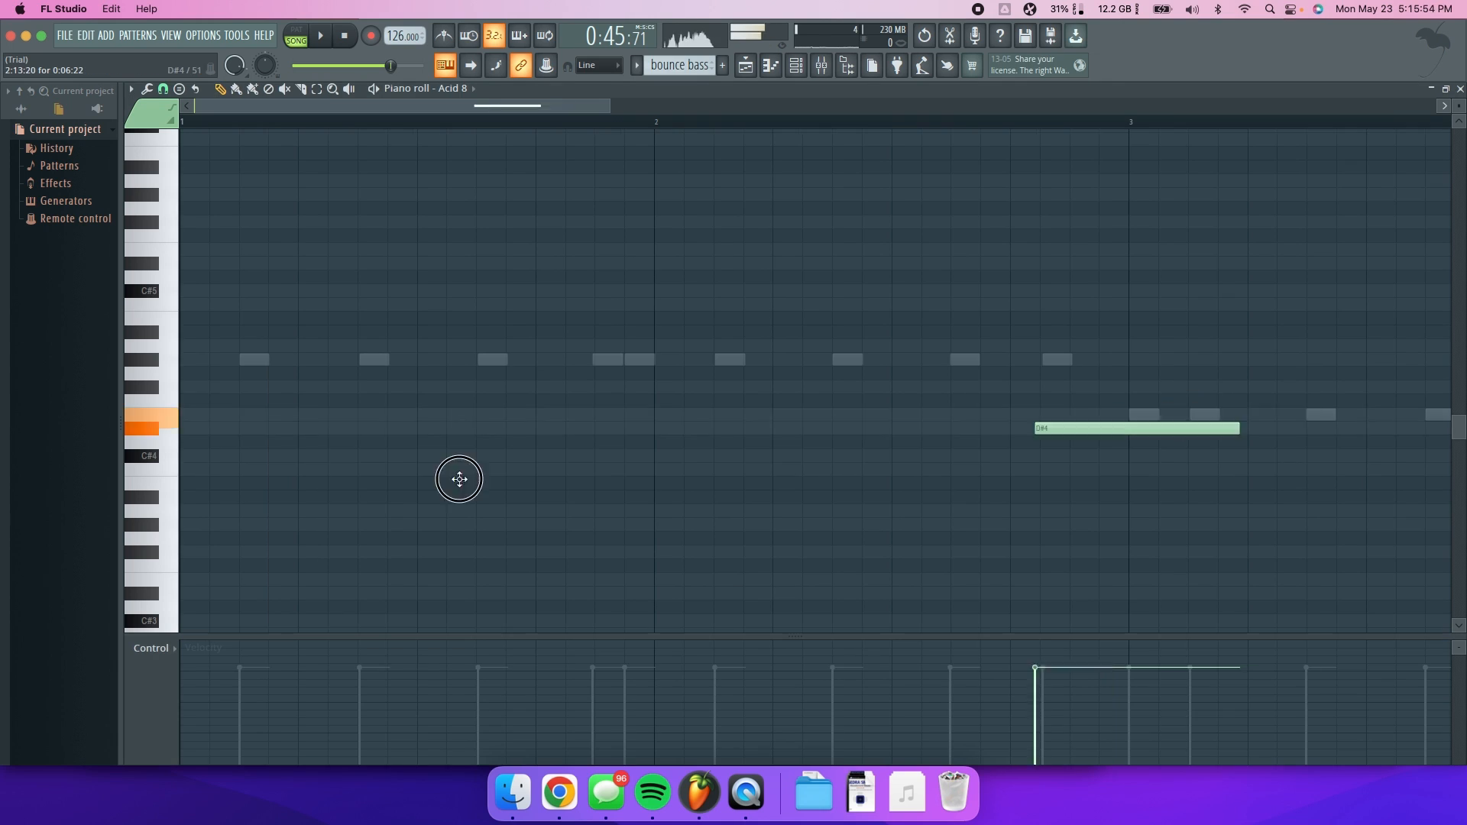
pyautogui.moveTo(459, 478); pyautogui.dragTo(18, 352)
pyautogui.moveTo(386, 359); pyautogui.dragTo(1109, 363)
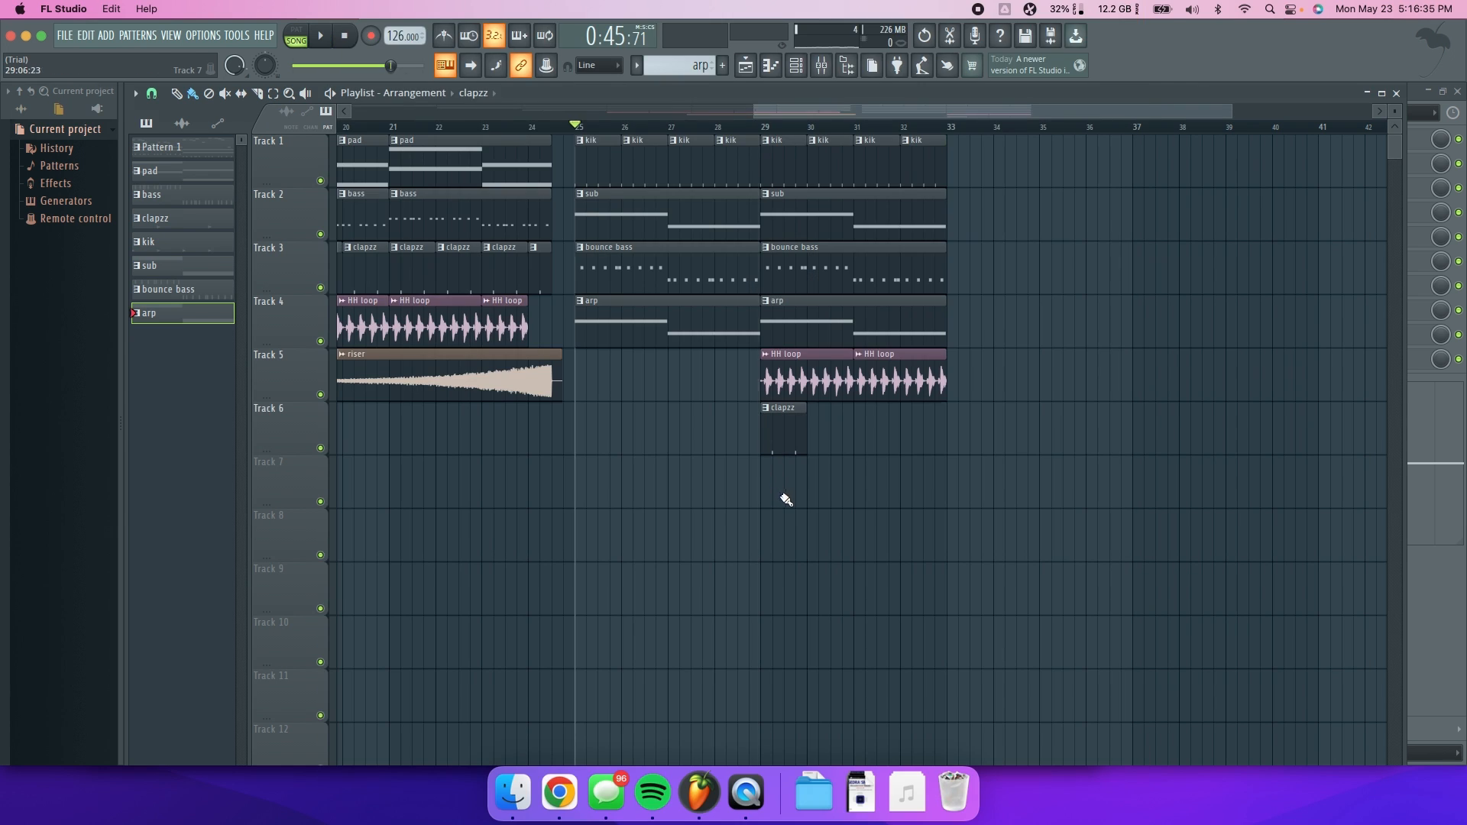
# - Place the SFX - (14) sample on track 7 so that it ends at bar 29, and audition it
pyautogui.moveTo(67, 509); pyautogui.dragTo(71, 513)
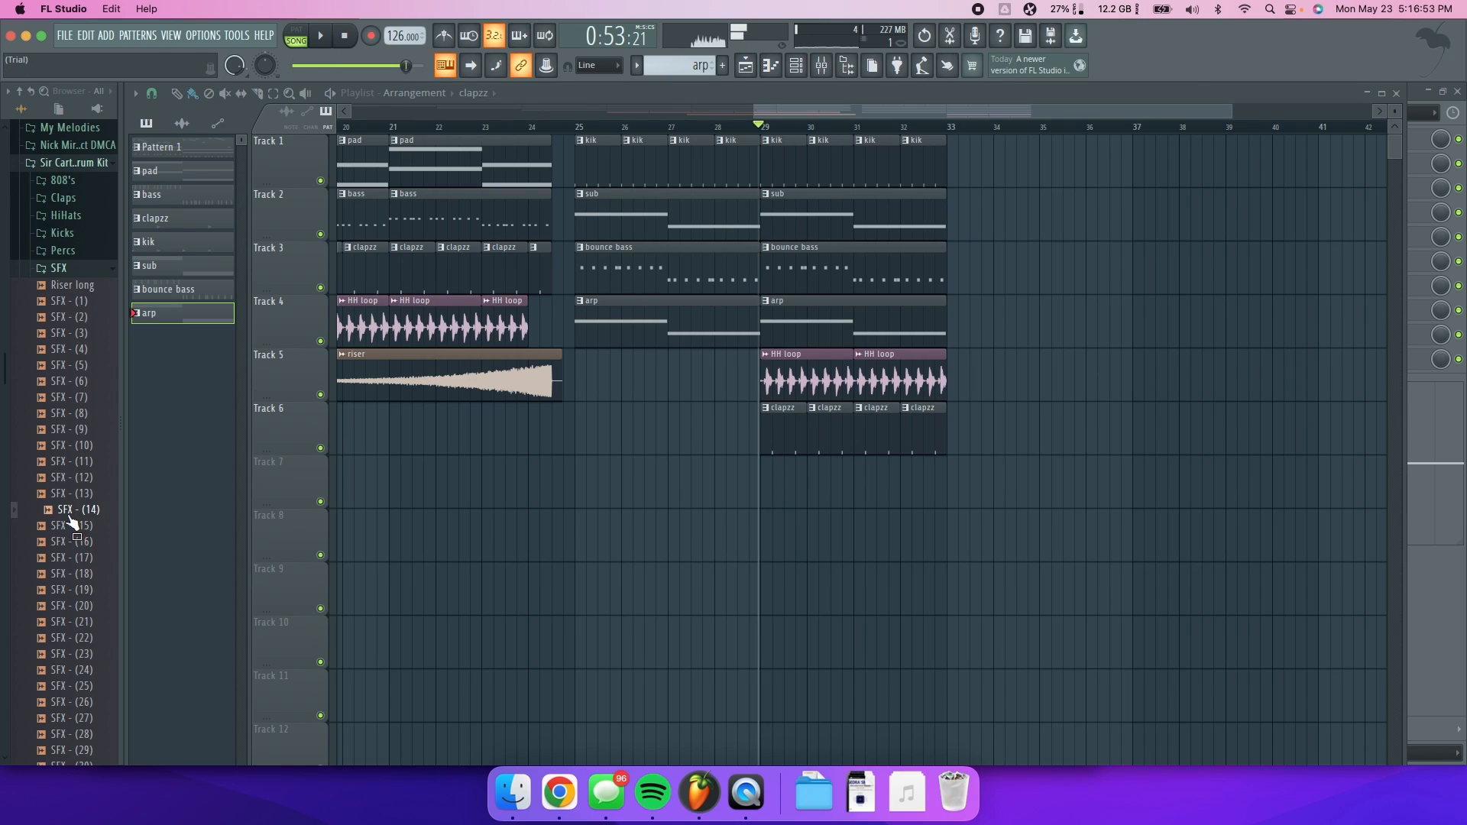
pyautogui.moveTo(767, 479); pyautogui.dragTo(729, 480)
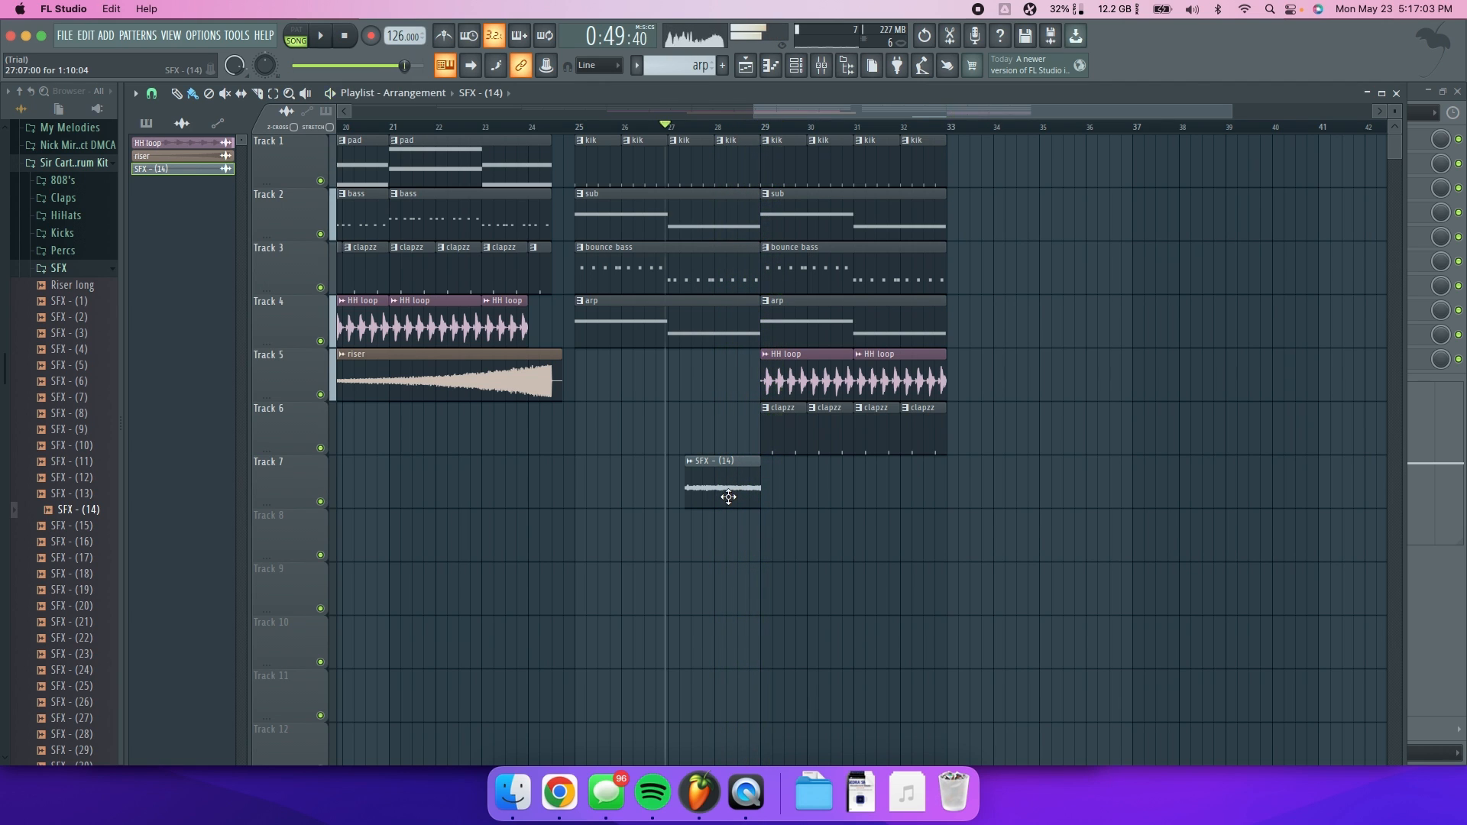
pyautogui.press('space')
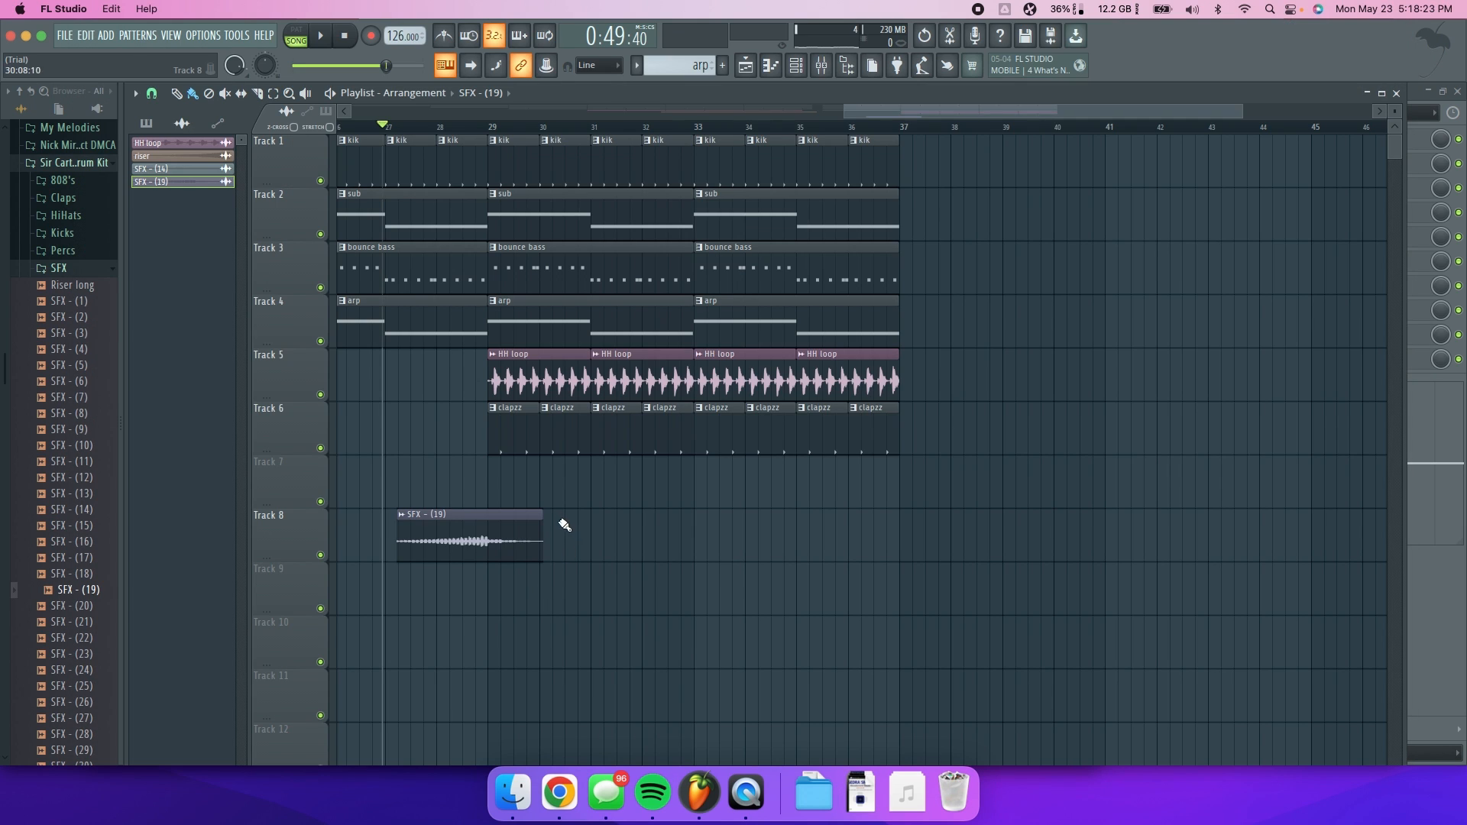
# - Paste the copied notes into the PH Lead 01 channel of the lead pattern and erase the low C#4 and A3 notes
pyautogui.click(147, 125)
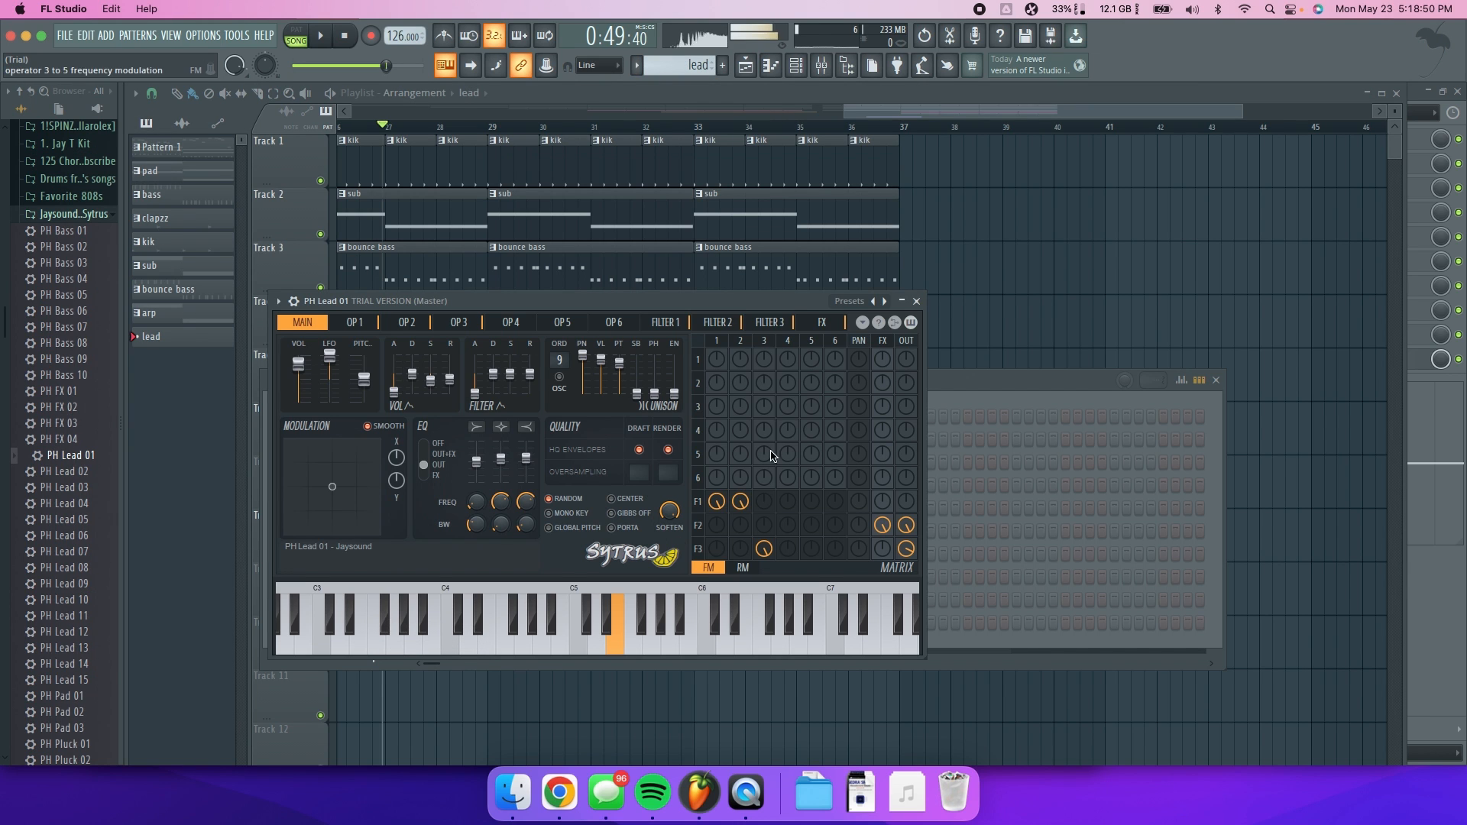
pyautogui.click(916, 301)
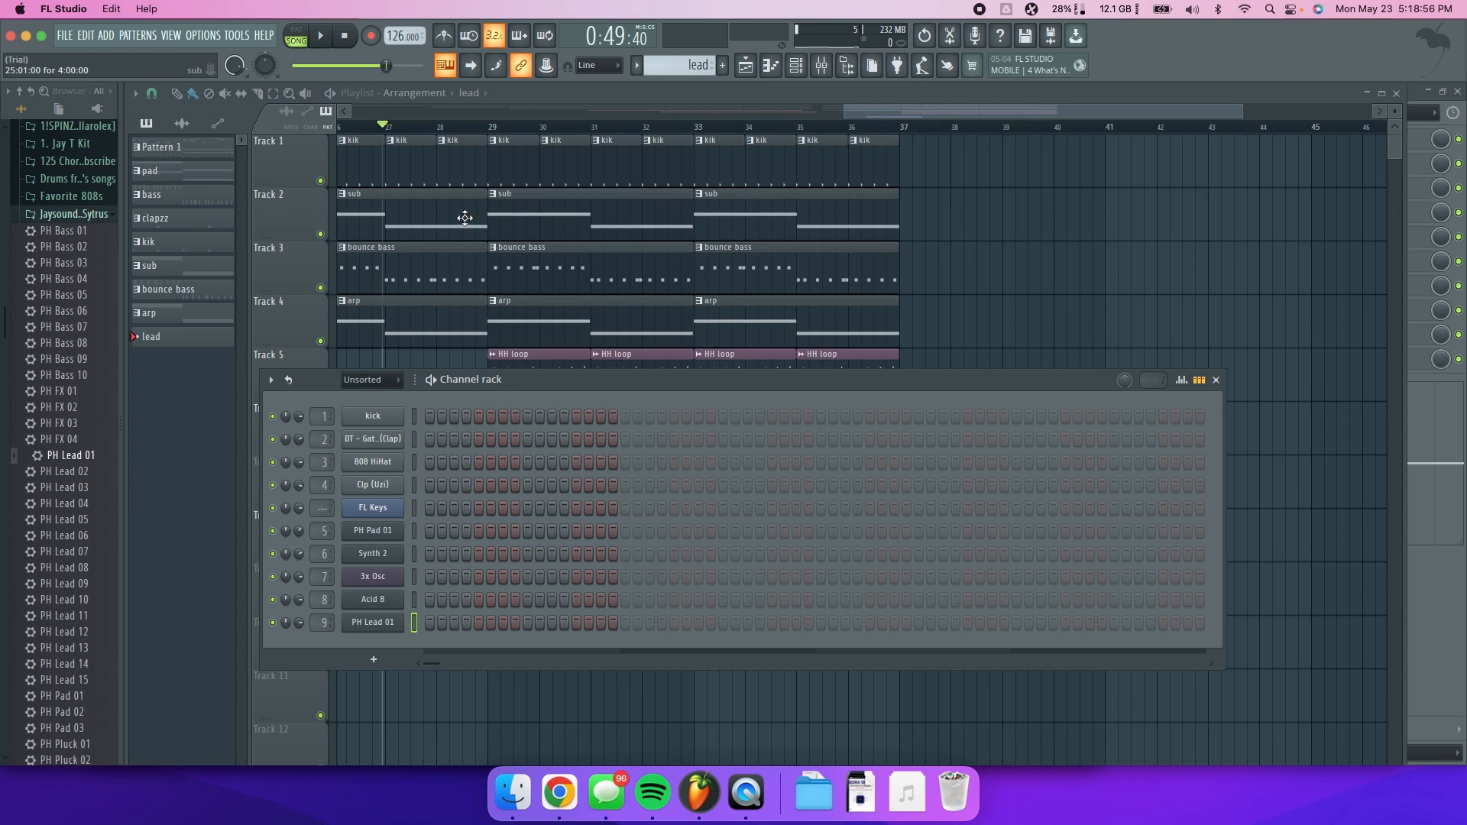
pyautogui.rightClick(397, 621)
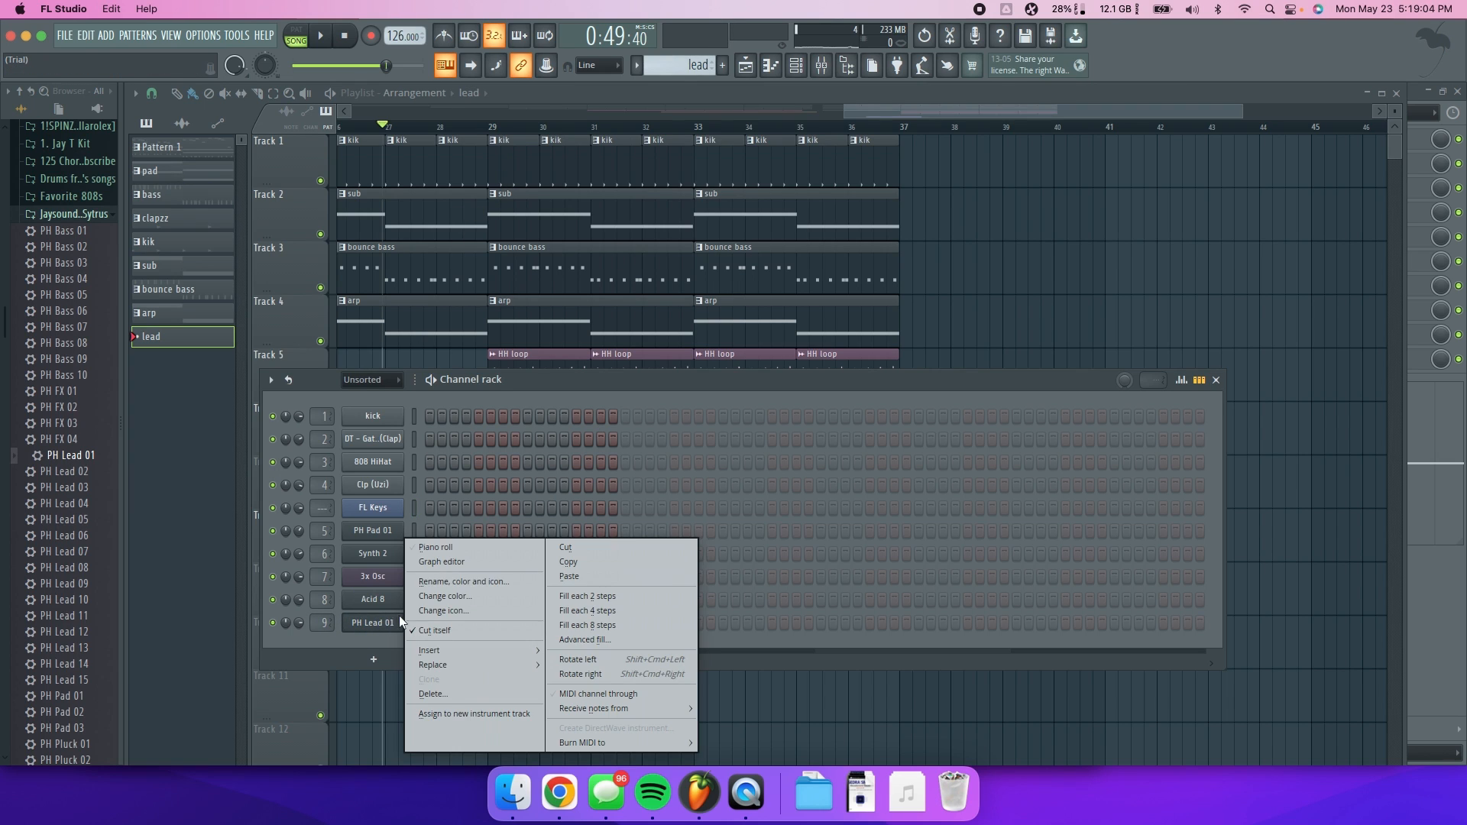
pyautogui.click(566, 577)
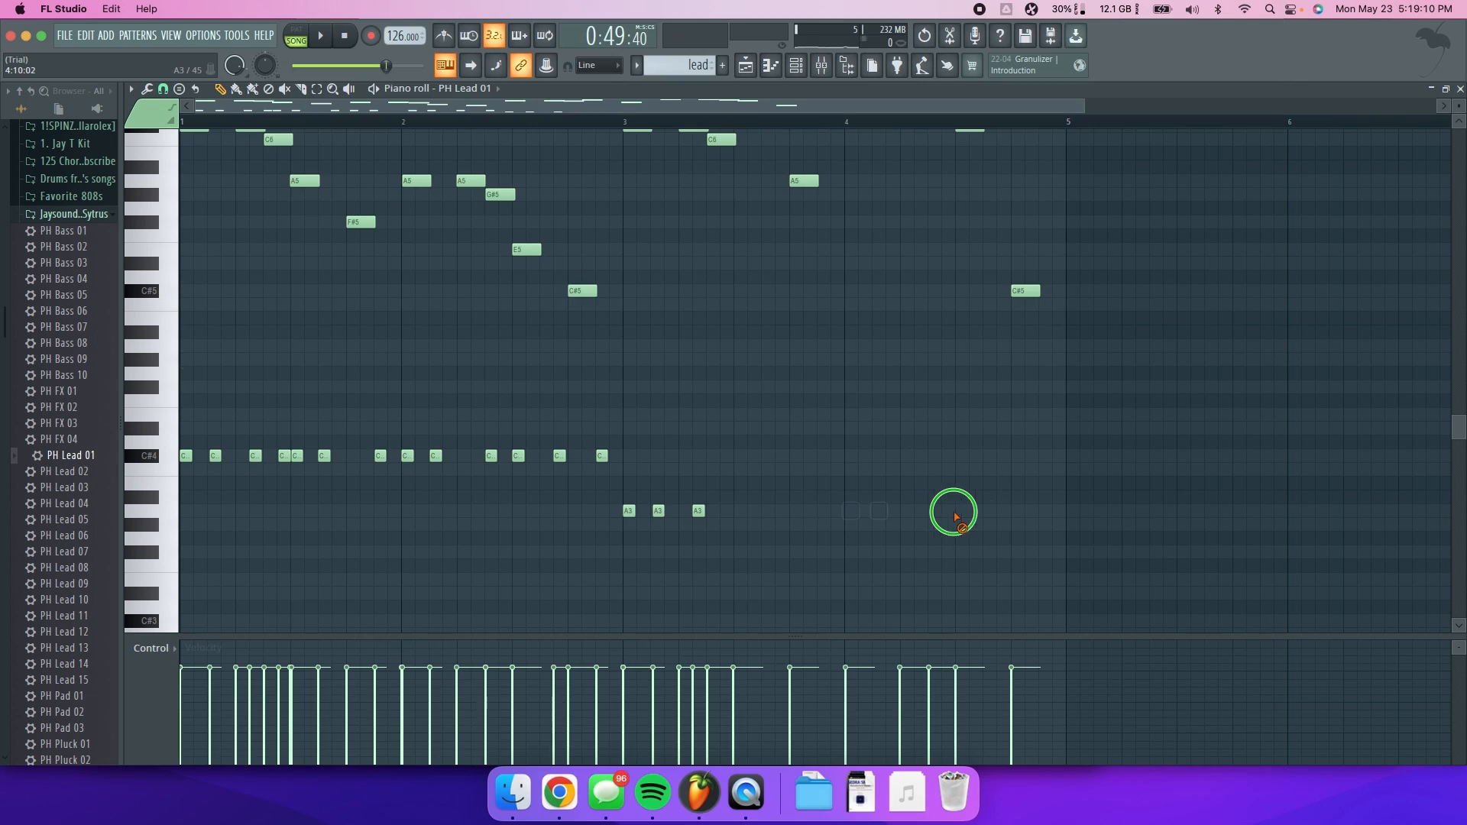
pyautogui.moveTo(891, 514); pyautogui.dragTo(271, 467)
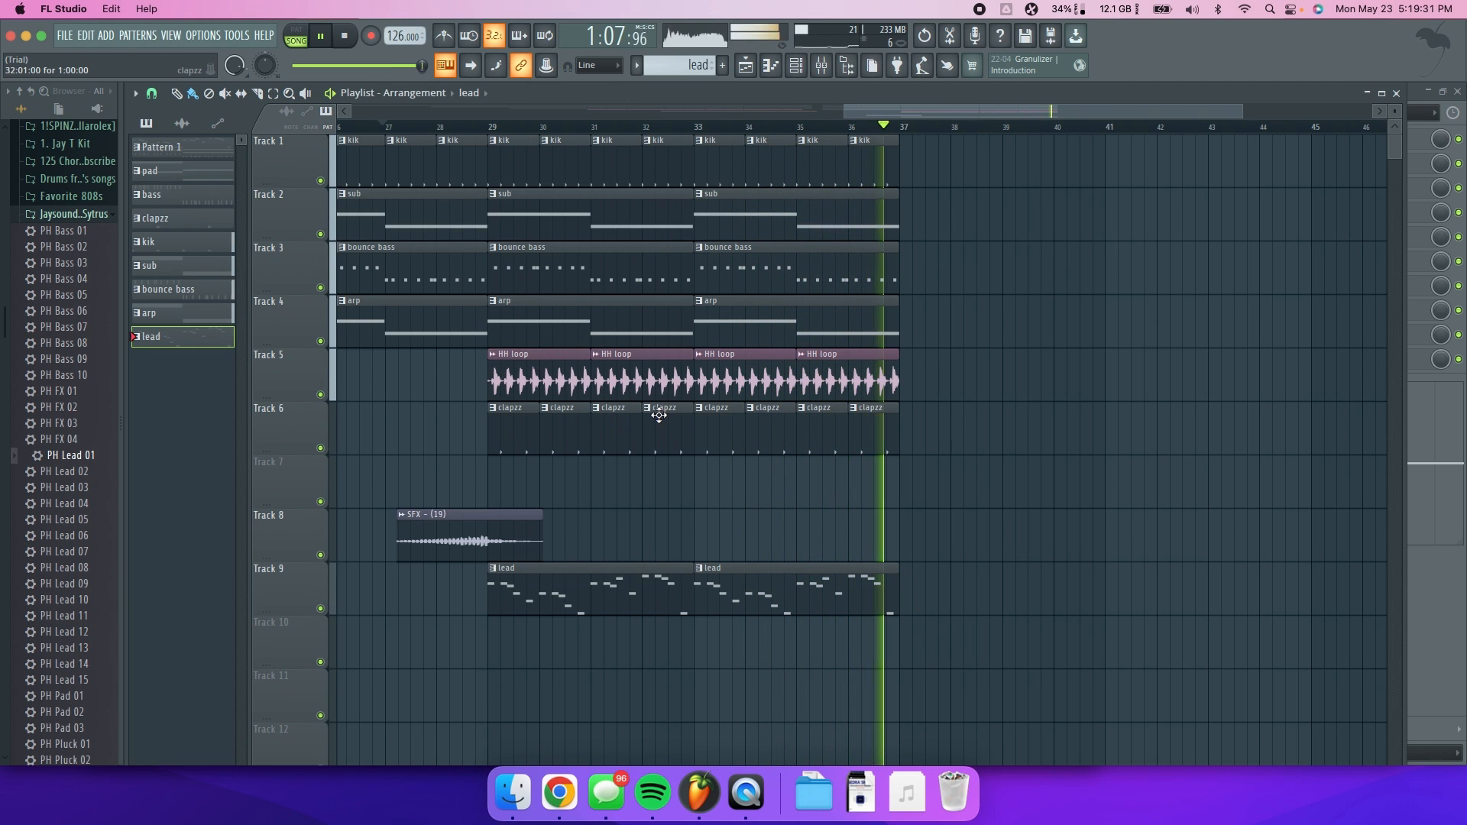
pyautogui.press('super+Tab')
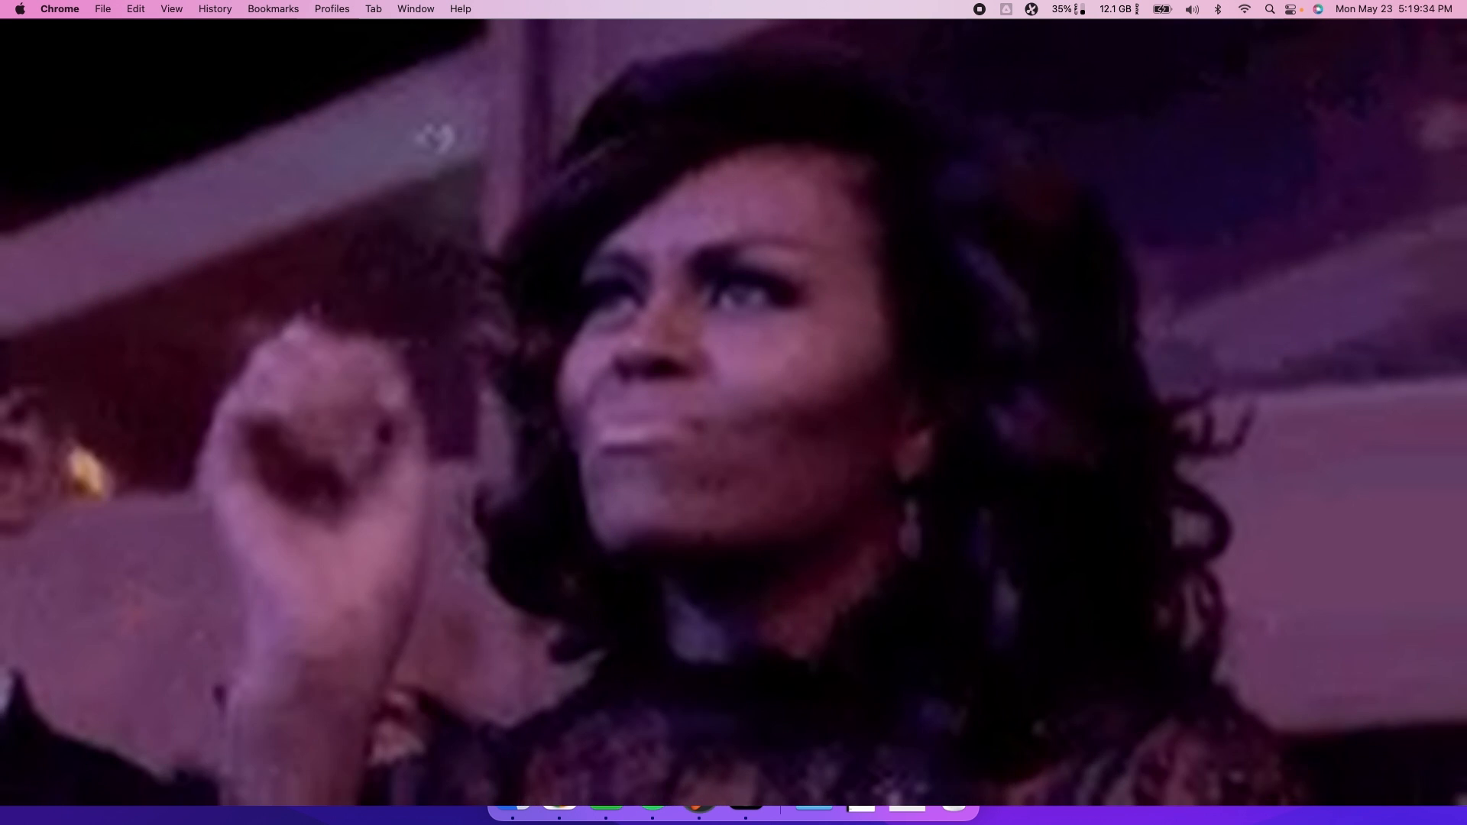
pyautogui.press('super+Tab')
pyautogui.moveTo(1039, 667); pyautogui.dragTo(883, 206)
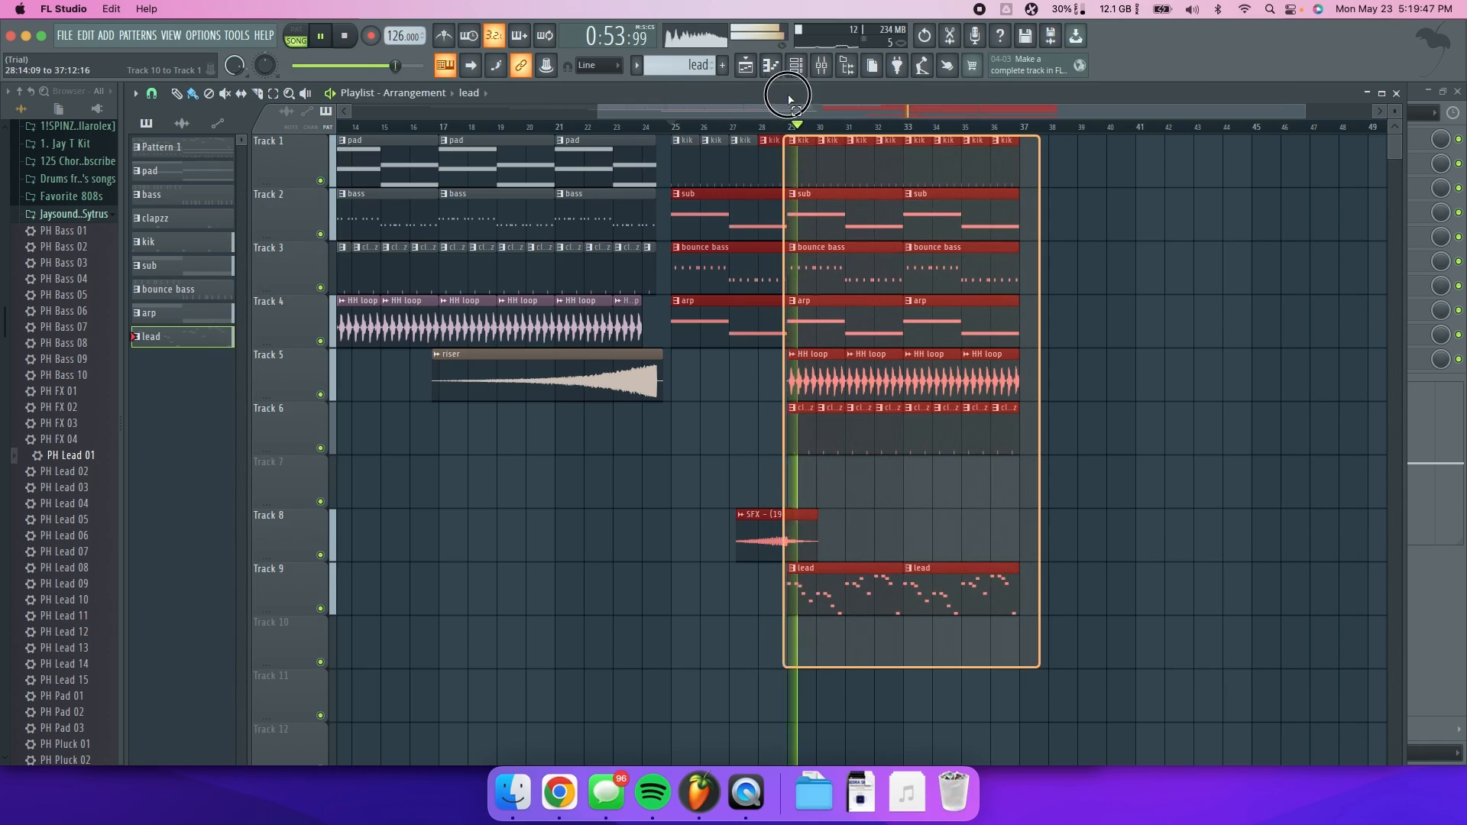
pyautogui.moveTo(789, 139); pyautogui.dragTo(807, 158)
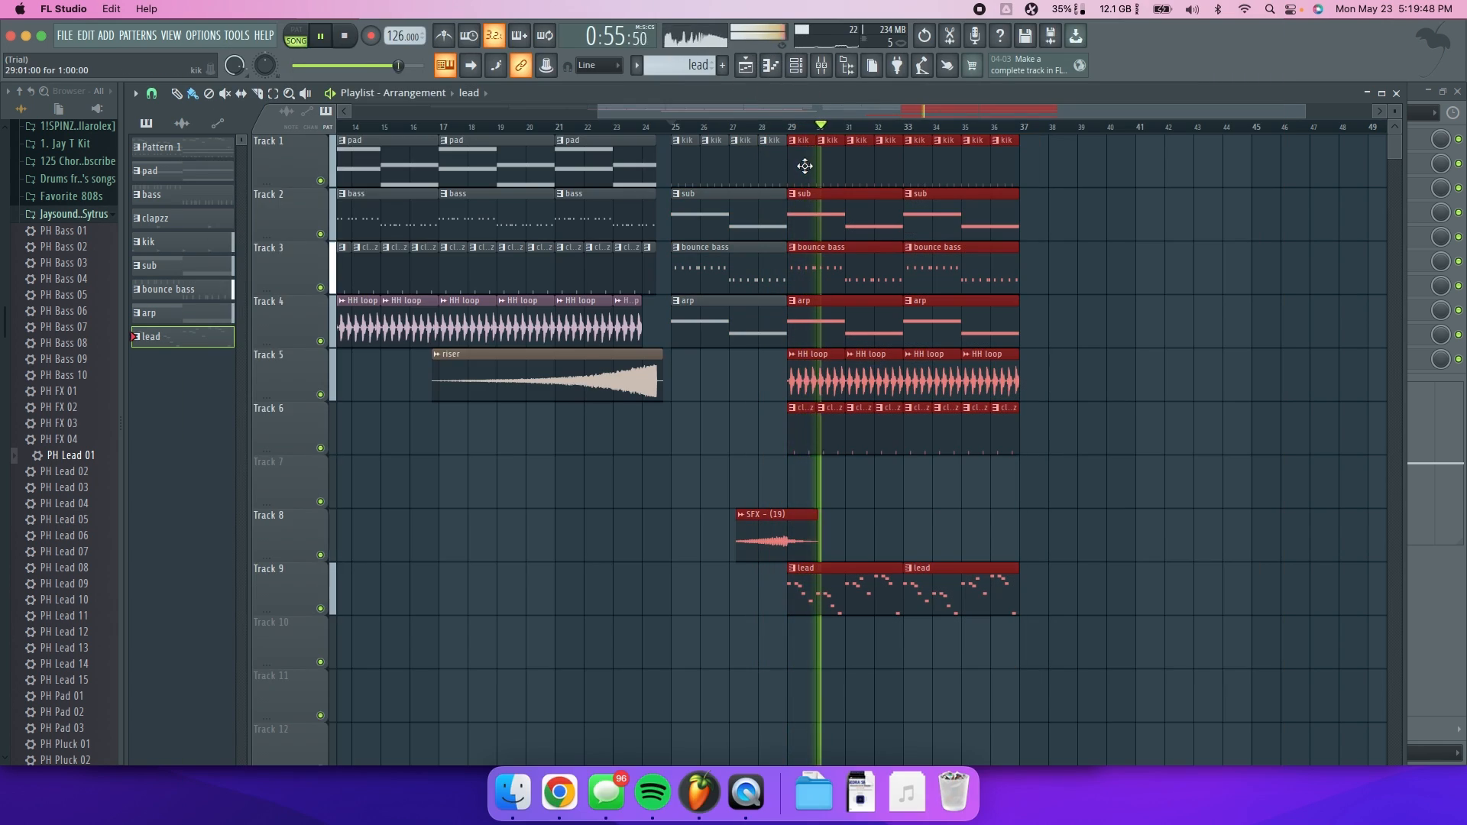
pyautogui.keyDown('ctrl'); pyautogui.click(1036, 531); pyautogui.keyUp('ctrl')
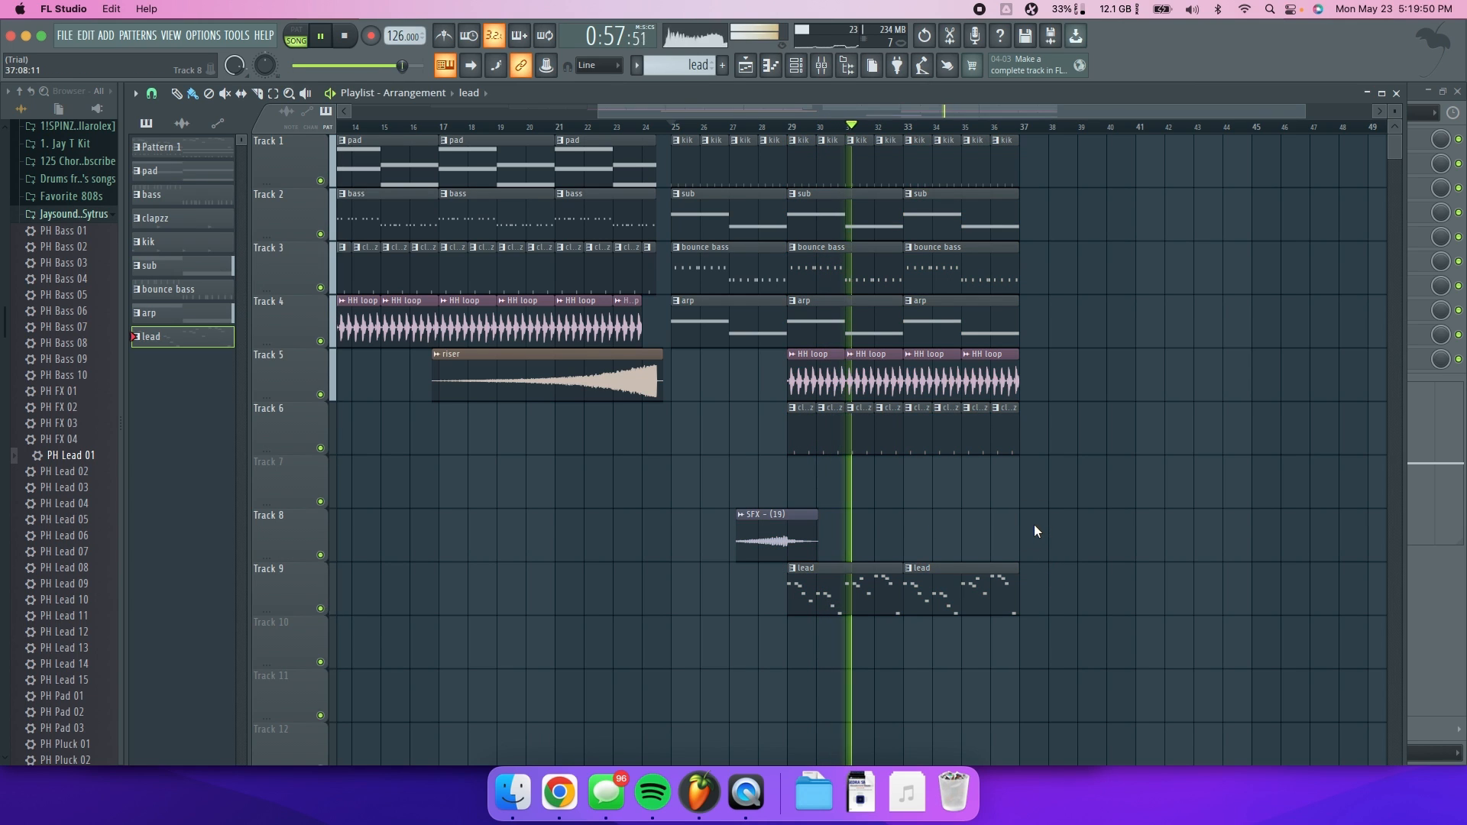
# - Extend the arrangement from bar 37 to bar 49 with lead on track 9, HH loop, clapzz, pad on track 7, and bass from bar 41
pyautogui.click(1053, 595)
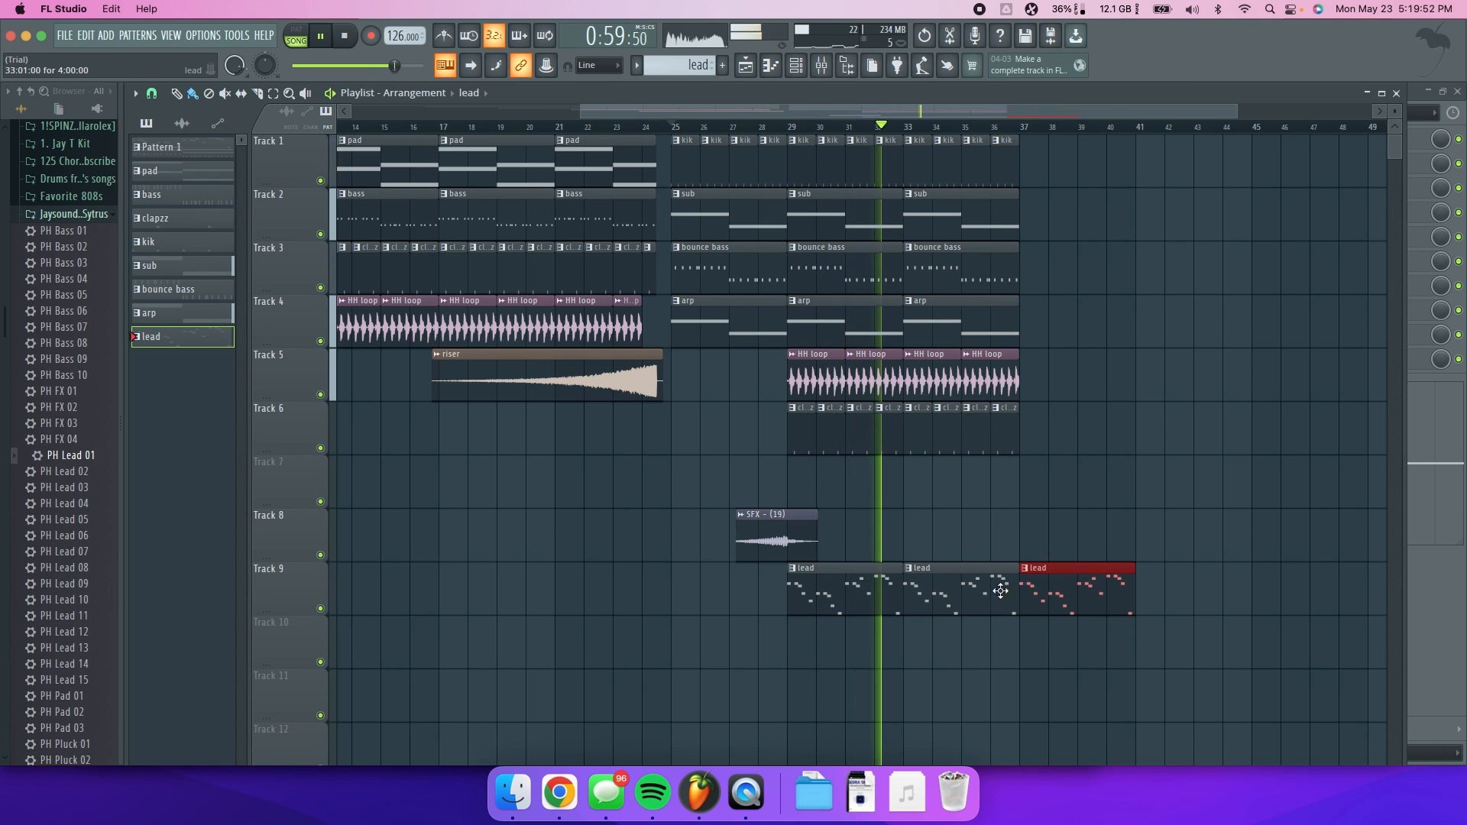
pyautogui.moveTo(1036, 481); pyautogui.dragTo(920, 376)
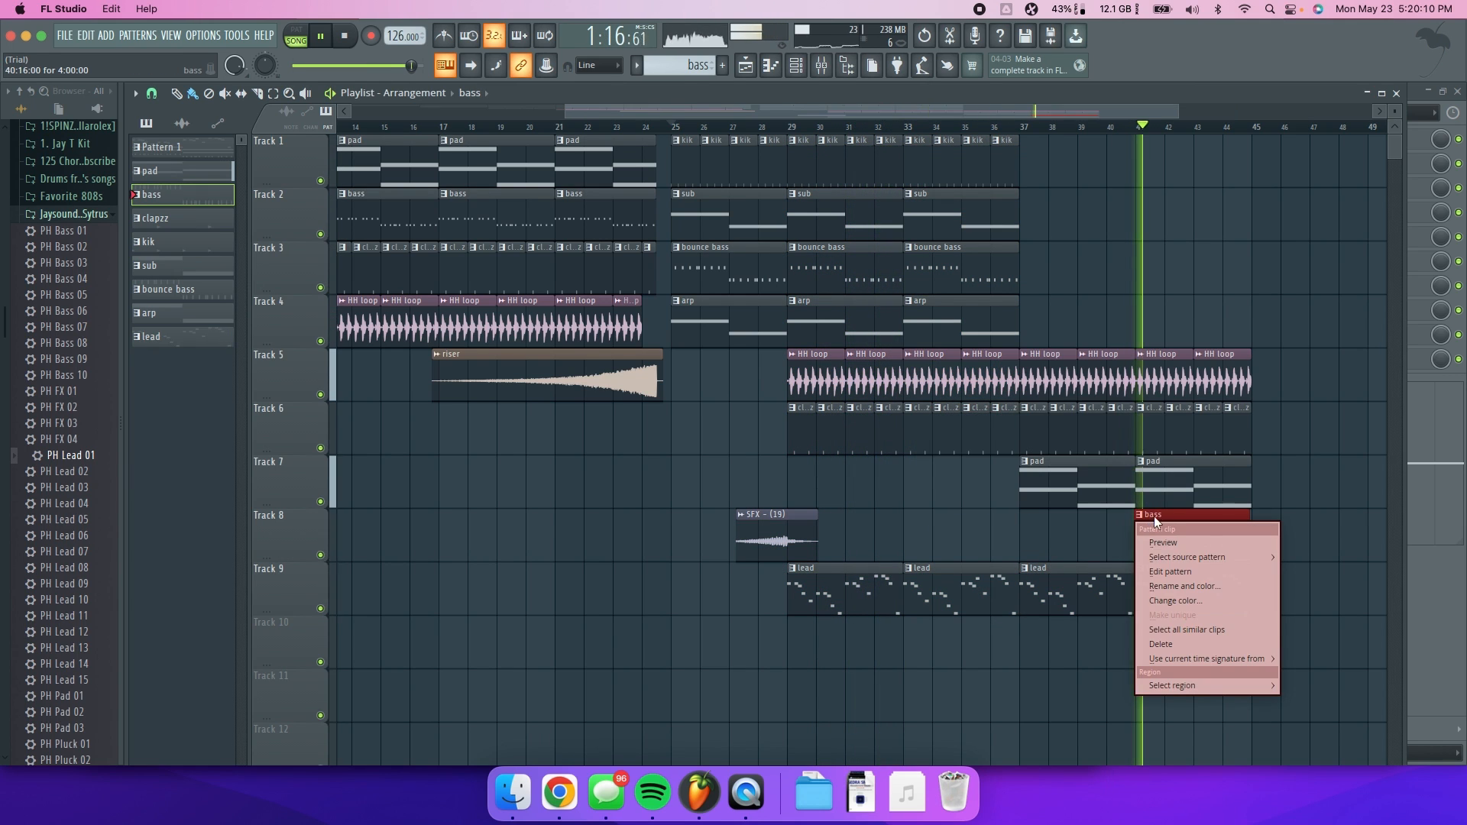
pyautogui.click(1174, 518)
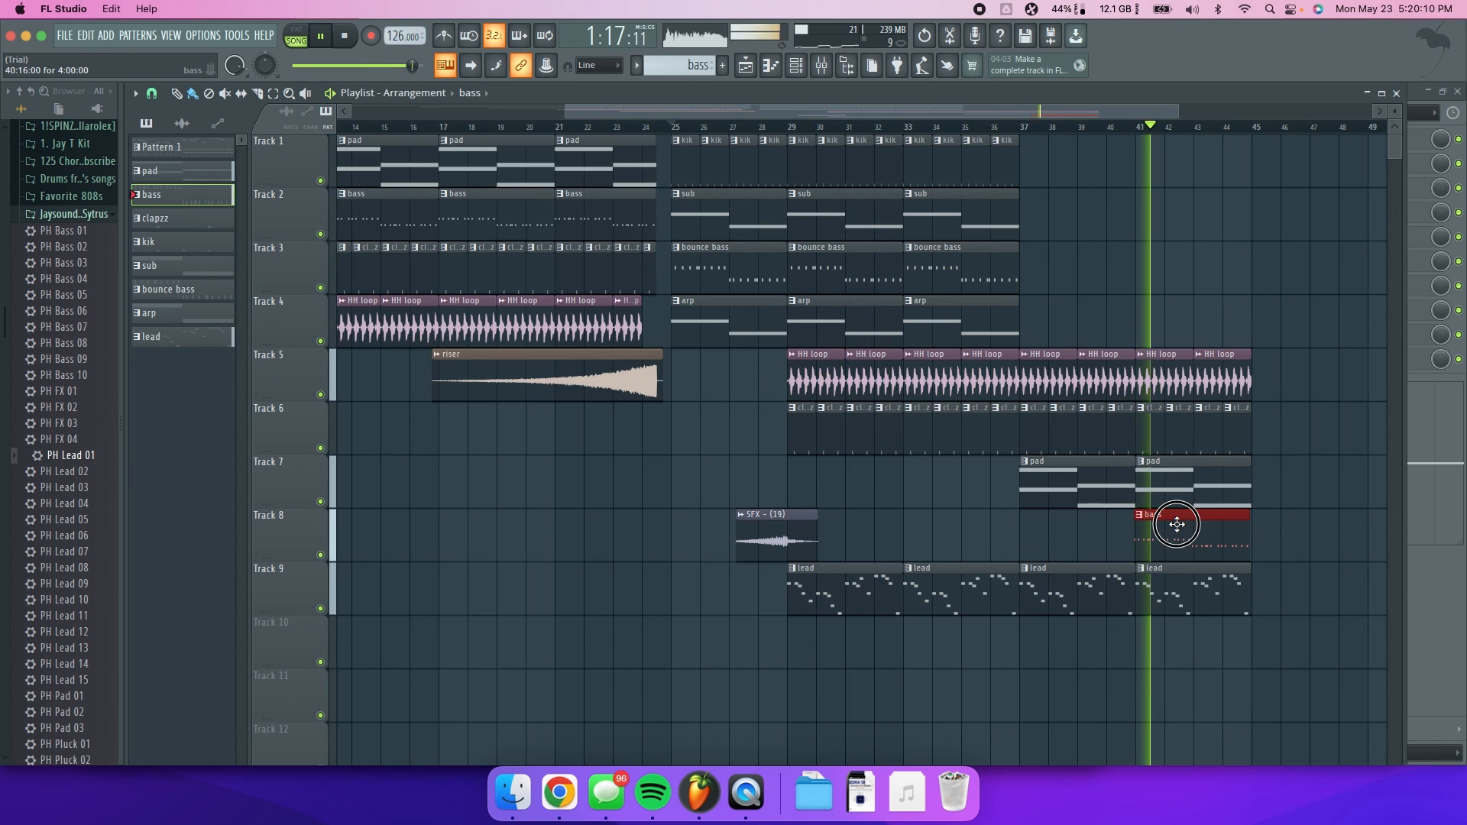
pyautogui.moveTo(1257, 662); pyautogui.dragTo(1146, 361)
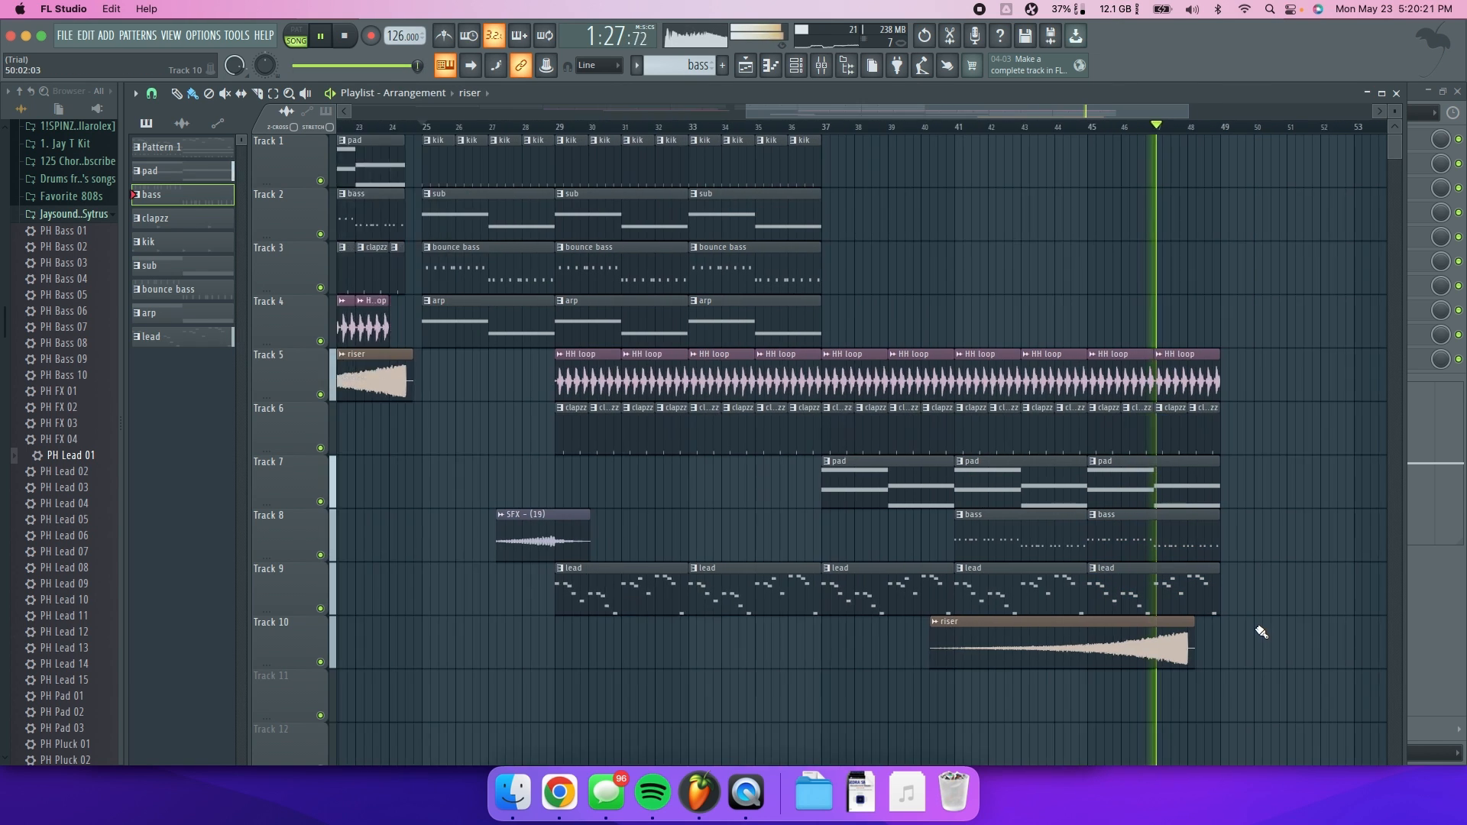
# - Trim the last HH loop, pad and bass clips to end at bar 48 and remove the final clapzz clip
pyautogui.keyDown('ctrl'); pyautogui.scroll(4, 1237, 618); pyautogui.keyUp('ctrl')
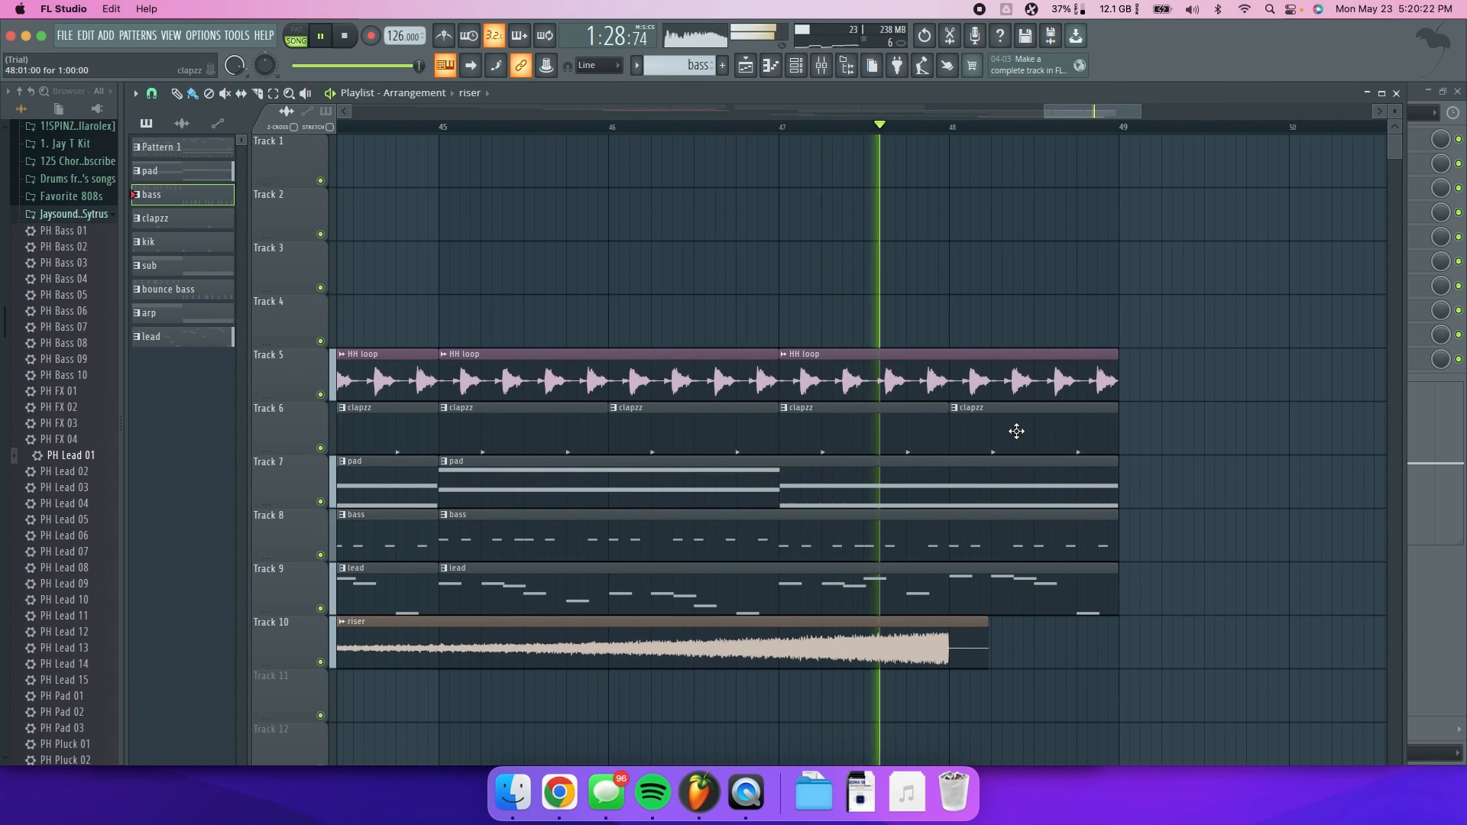
pyautogui.press('space')
pyautogui.moveTo(1117, 397); pyautogui.dragTo(1011, 401)
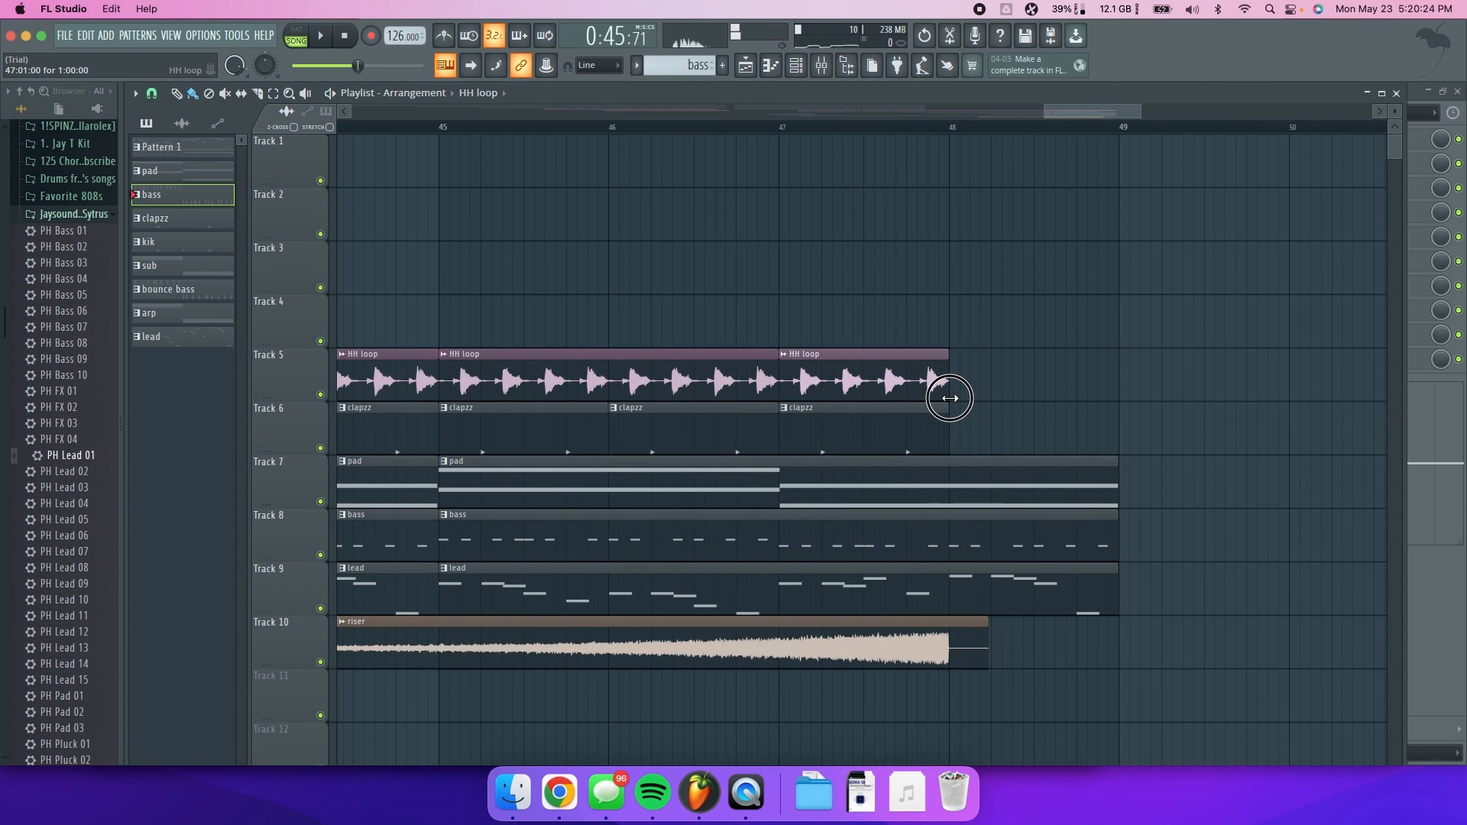
pyautogui.moveTo(1112, 480); pyautogui.dragTo(921, 482)
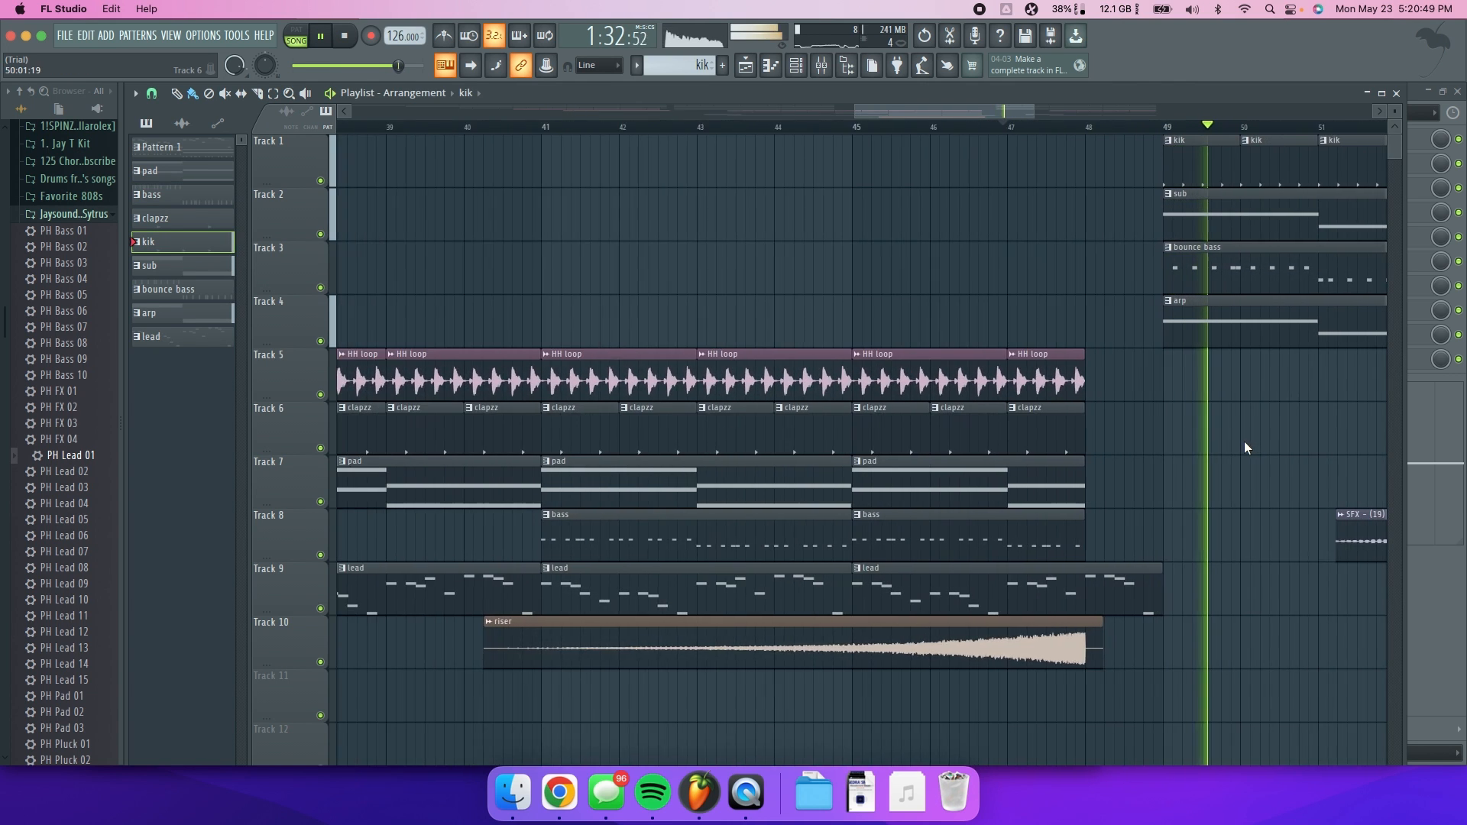
# - Place a pad clip on track 7 at bar 53, duplicate it to the following bars, and delete the lead clip at bar 53
pyautogui.scroll(-5, 1243, 443)
pyautogui.moveTo(938, 110); pyautogui.dragTo(1204, 108)
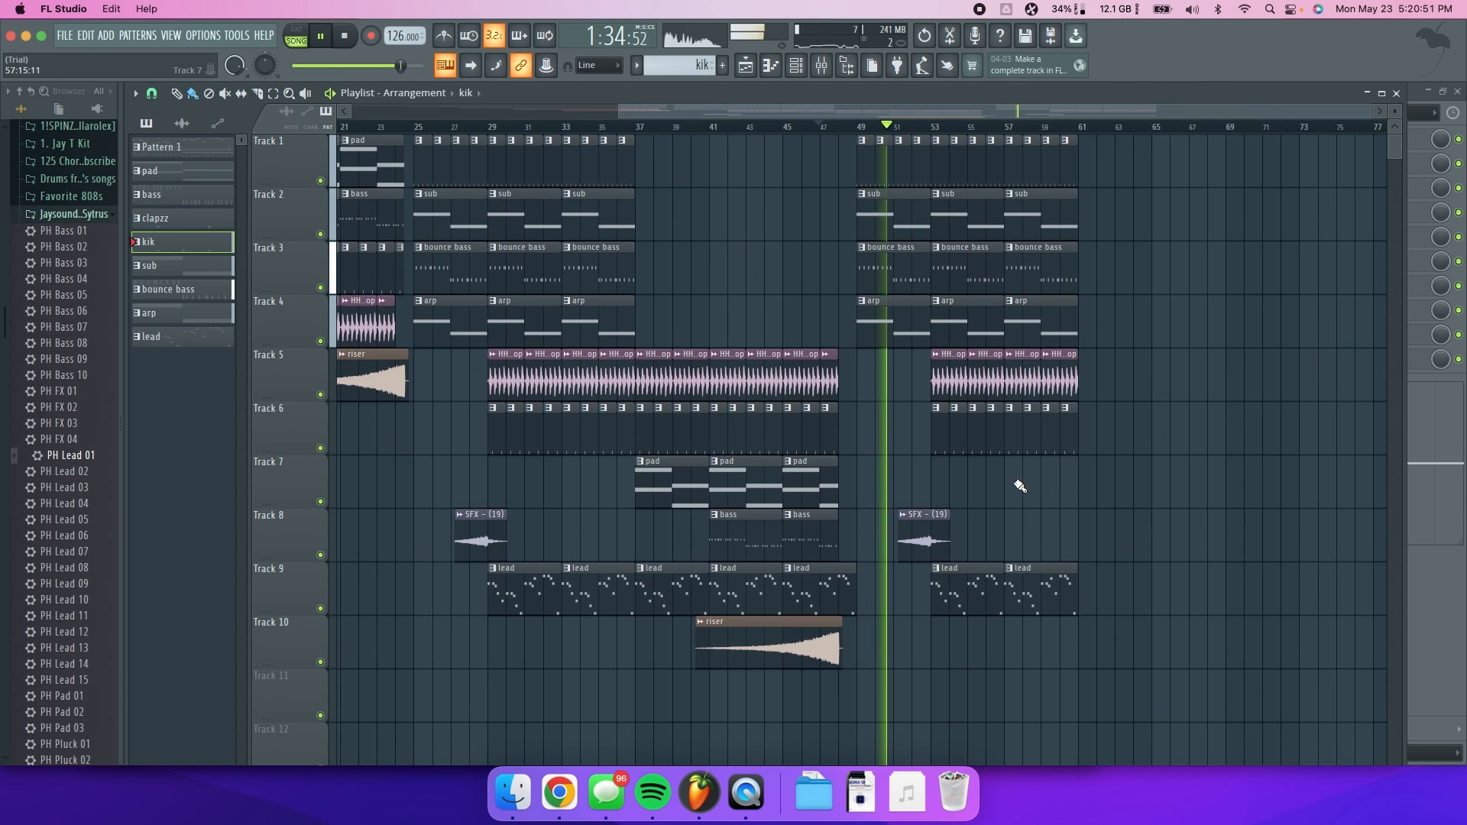
pyautogui.scroll(5, 1023, 483)
pyautogui.moveTo(163, 171); pyautogui.dragTo(806, 470)
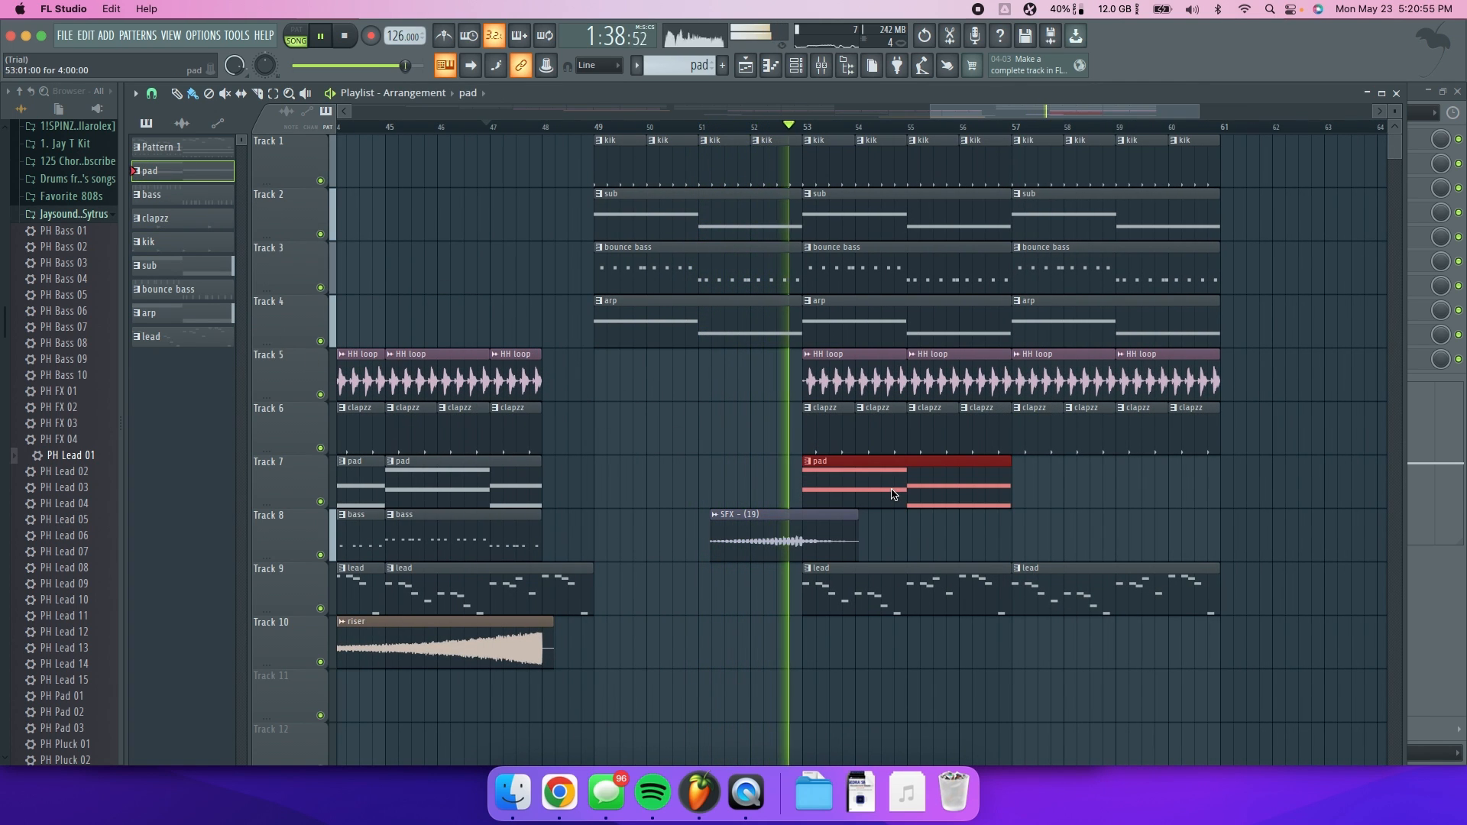
pyautogui.hotkey('ctrl', 'b')
pyautogui.rightClick(931, 583)
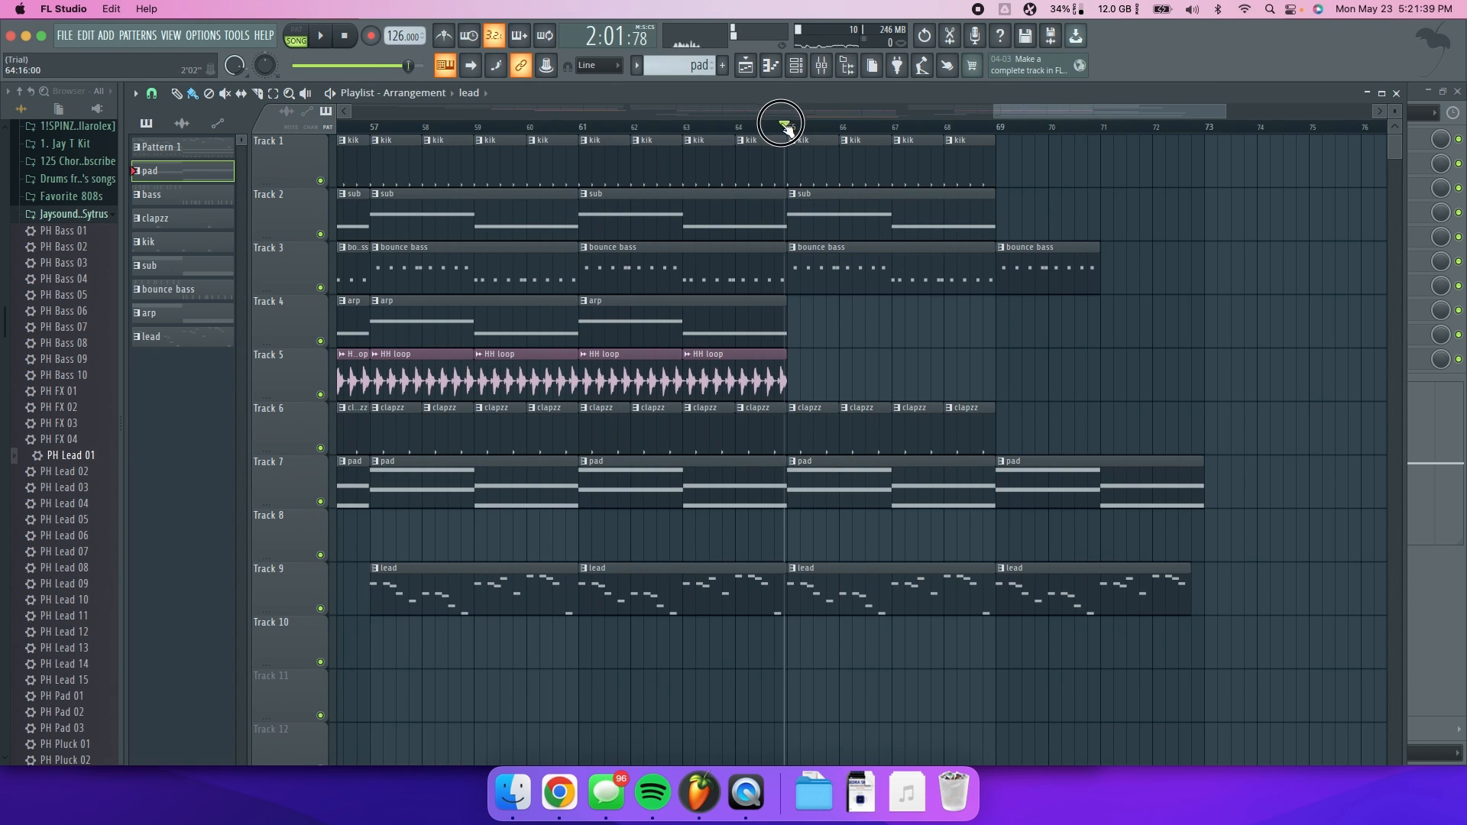
# - Select bars 57 to 65 as the playback range and play them with mixer insert 1 soloed
pyautogui.press('space')
pyautogui.moveTo(524, 182); pyautogui.dragTo(996, 125)
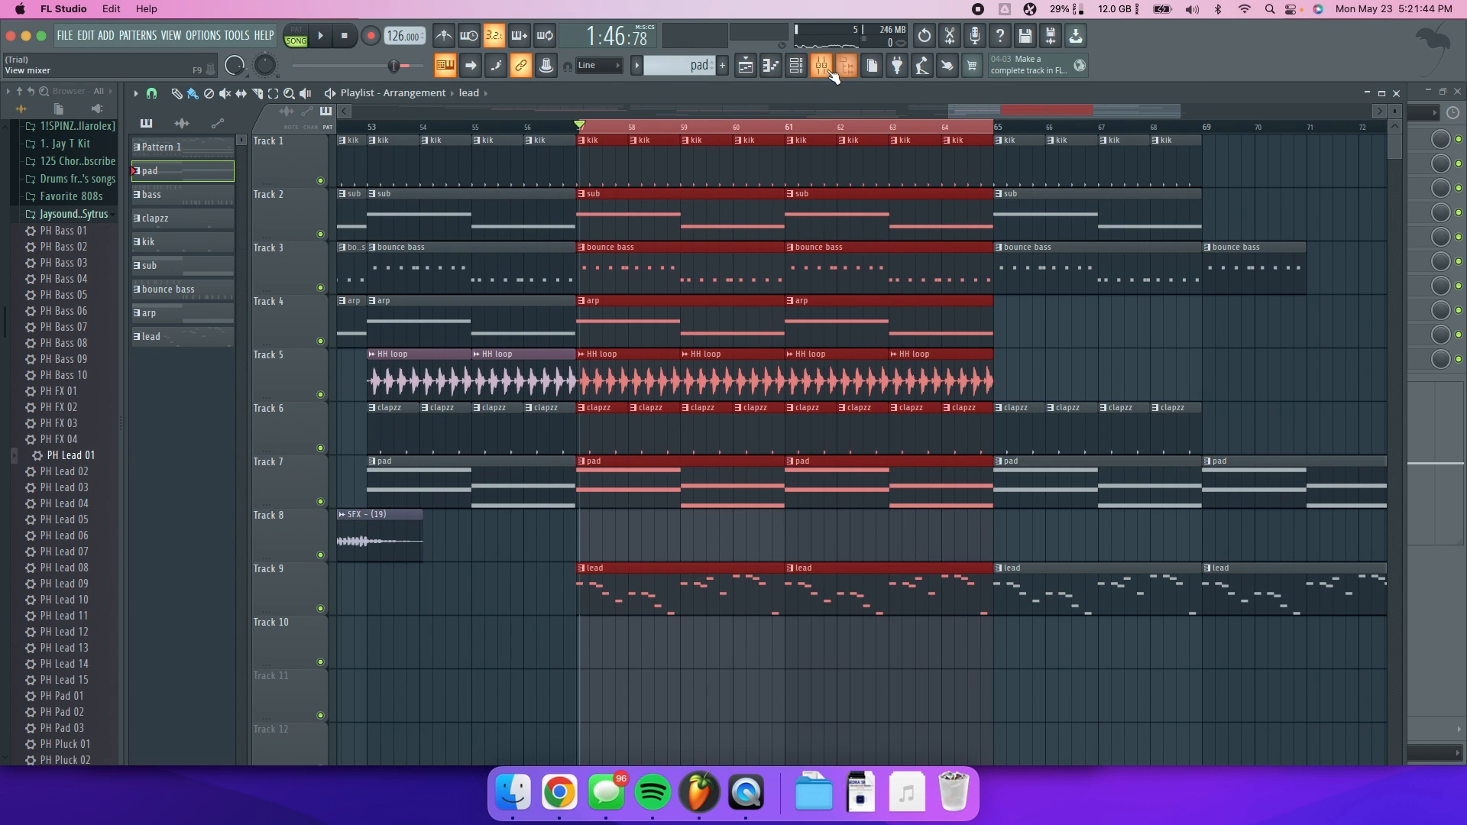
pyautogui.click(830, 71)
pyautogui.rightClick(219, 345)
pyautogui.press('space')
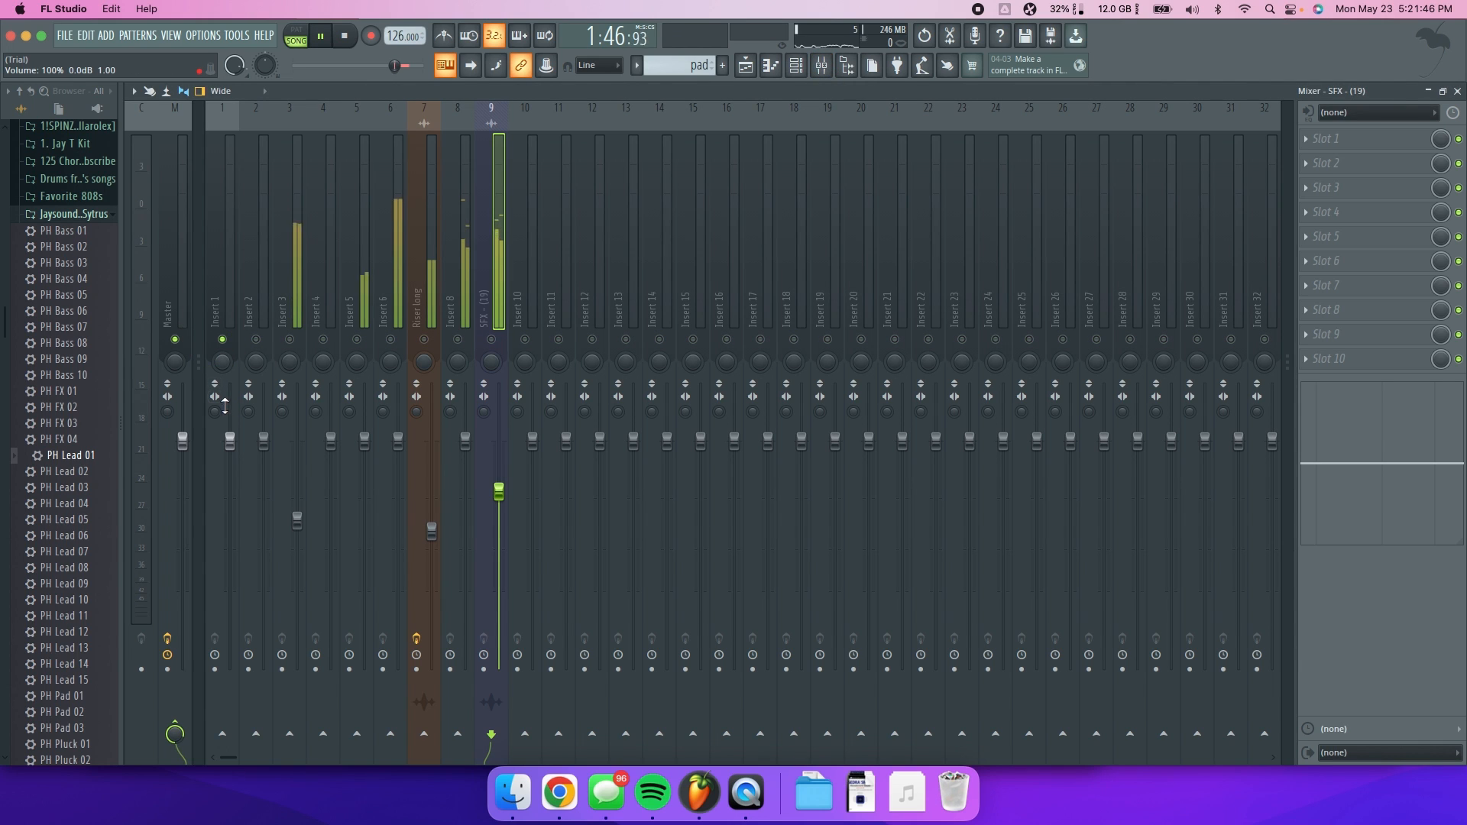
# - Lower the mixer levels of inserts 2, 4 and 5 and fine-tune insert 3 to about -9 dB
pyautogui.click(330, 441)
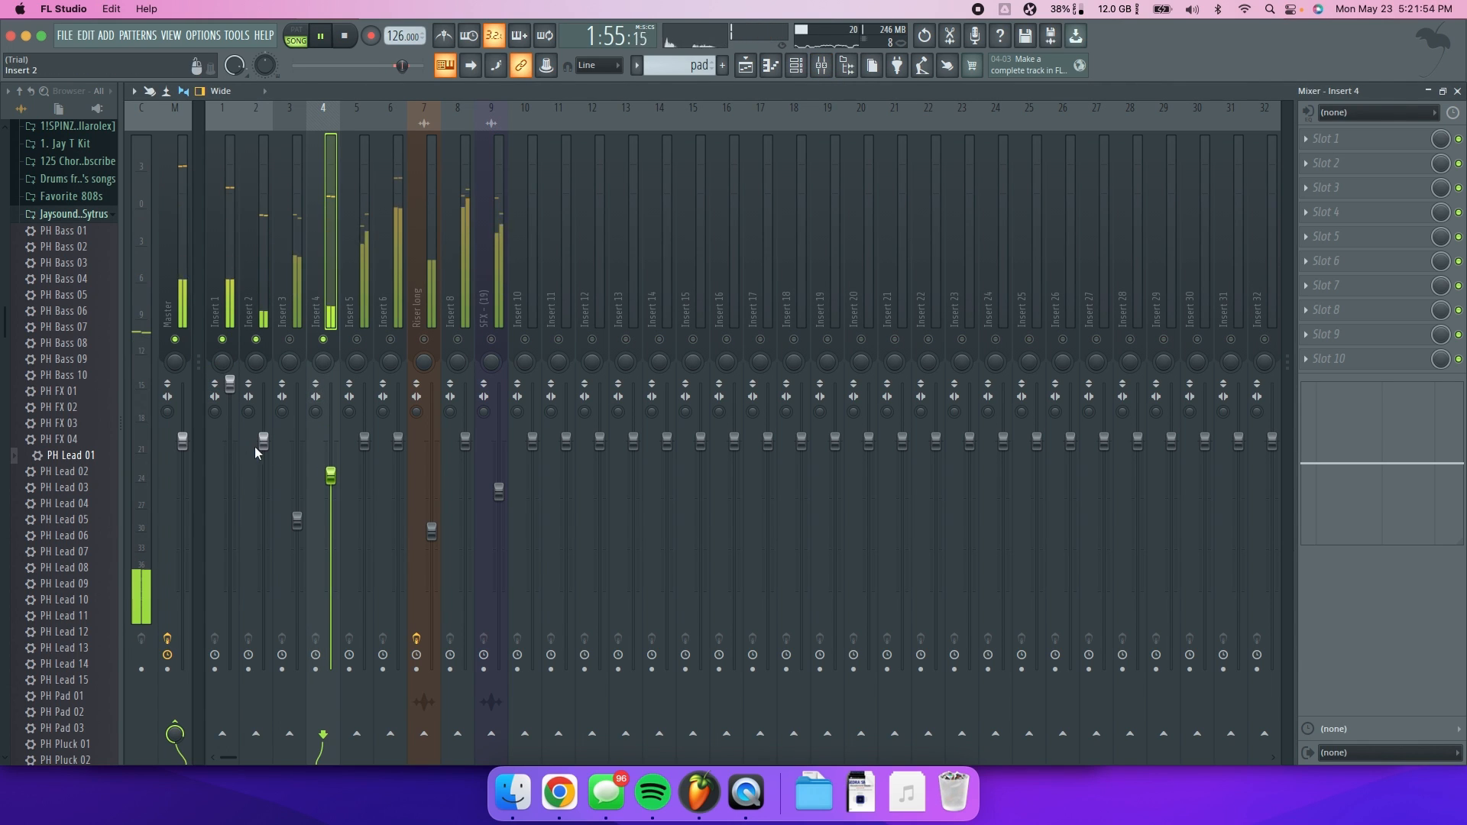
pyautogui.moveTo(255, 451); pyautogui.dragTo(331, 472)
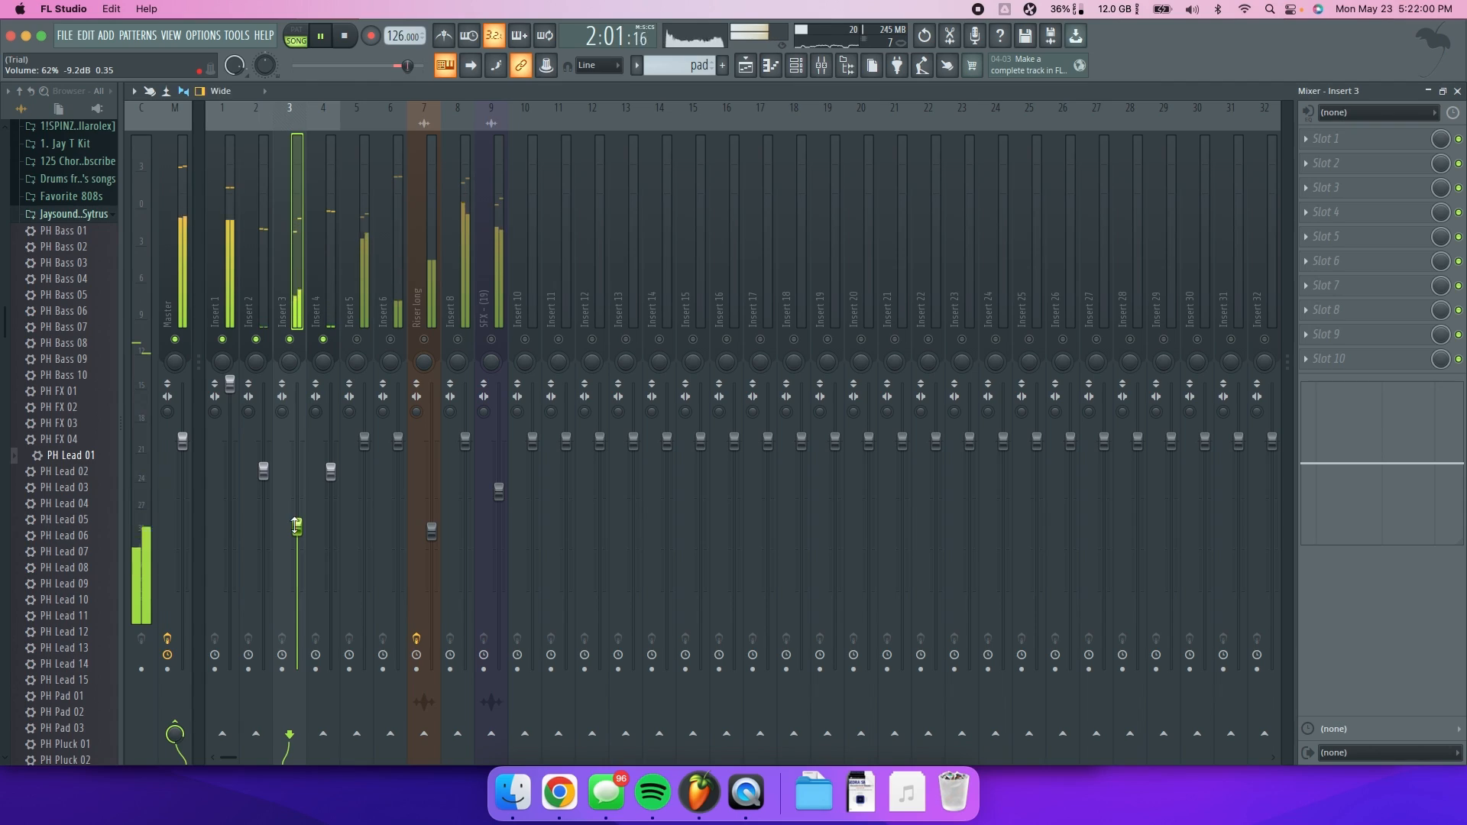
pyautogui.moveTo(297, 526); pyautogui.dragTo(297, 522)
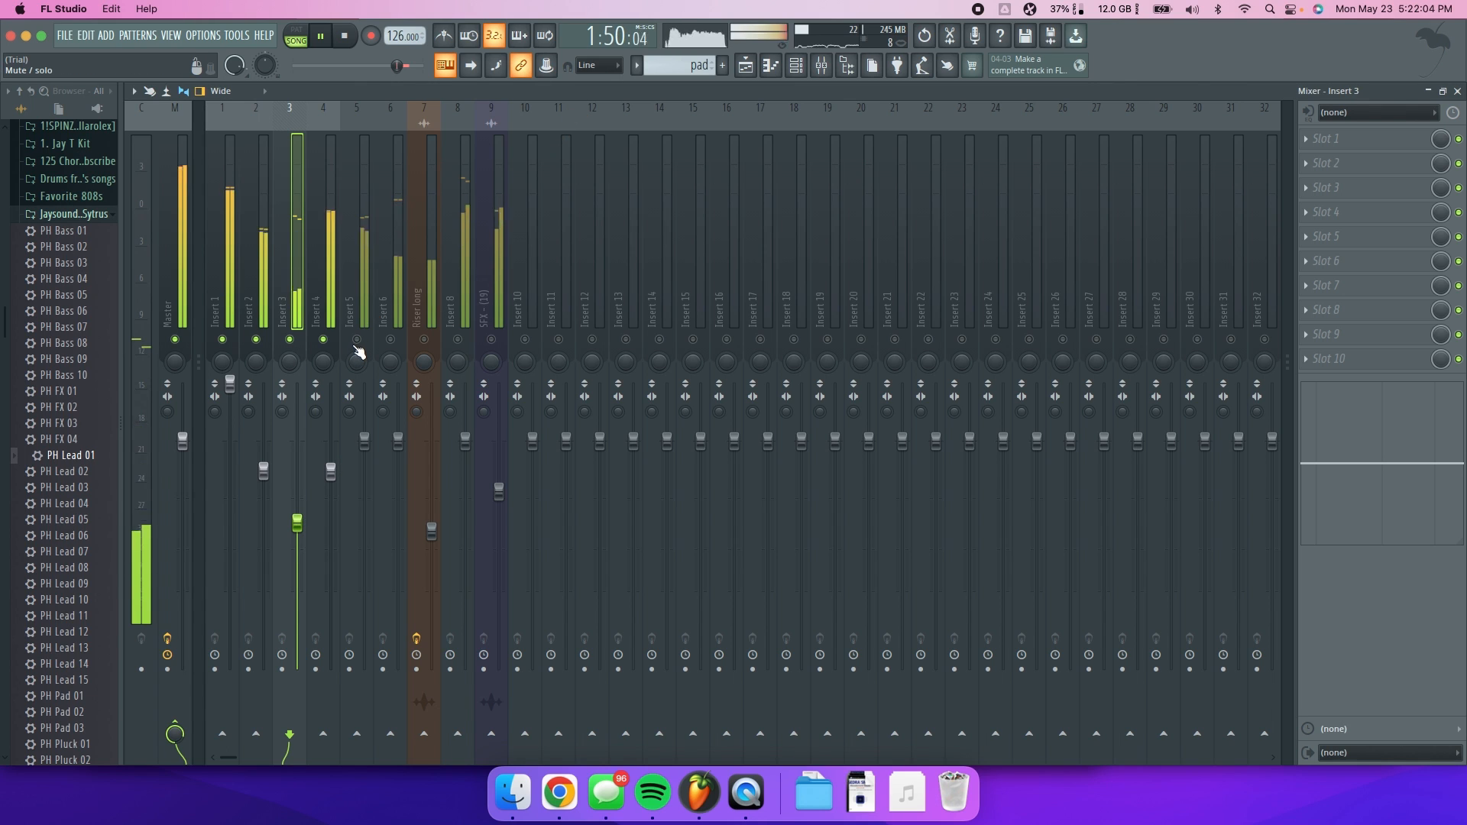
pyautogui.moveTo(365, 440); pyautogui.dragTo(364, 486)
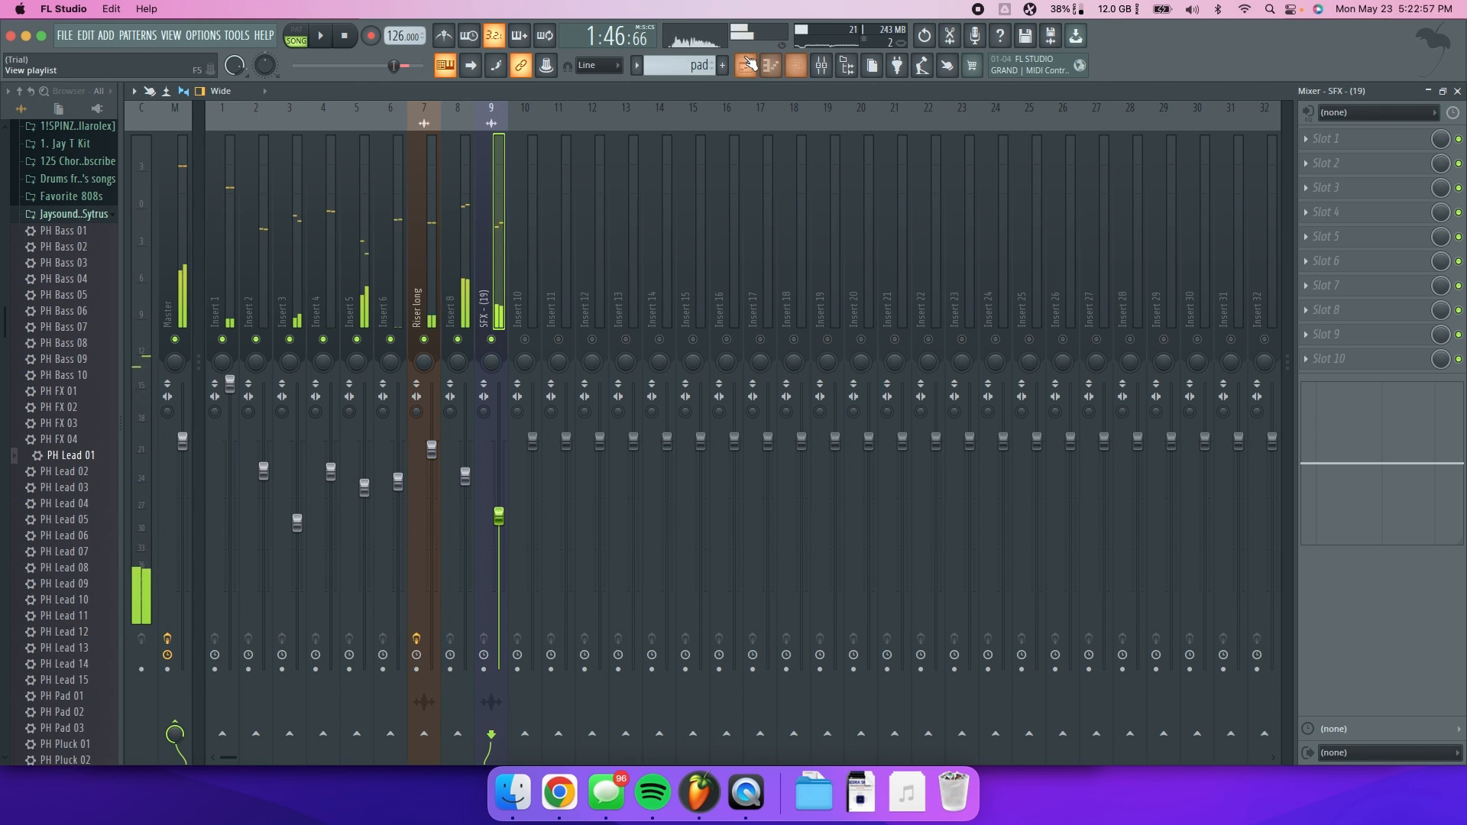
# - Play the arrangement from around bar 51 and check the SFX - (19) insert's level in the mixer
pyautogui.press('space')
pyautogui.press('F5')
pyautogui.moveTo(991, 134); pyautogui.dragTo(593, 130)
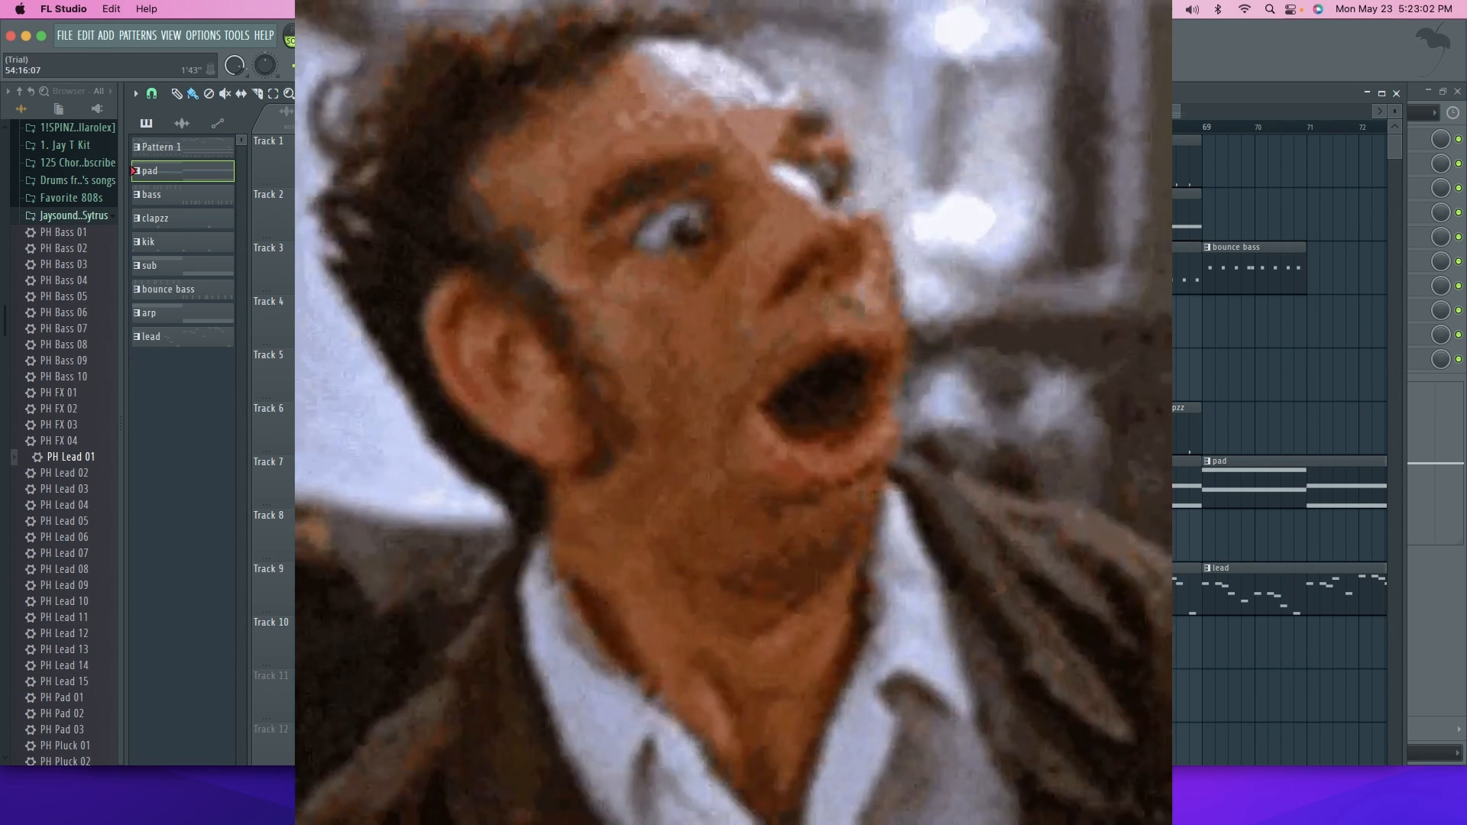
pyautogui.moveTo(468, 127); pyautogui.dragTo(377, 176)
pyautogui.press('space')
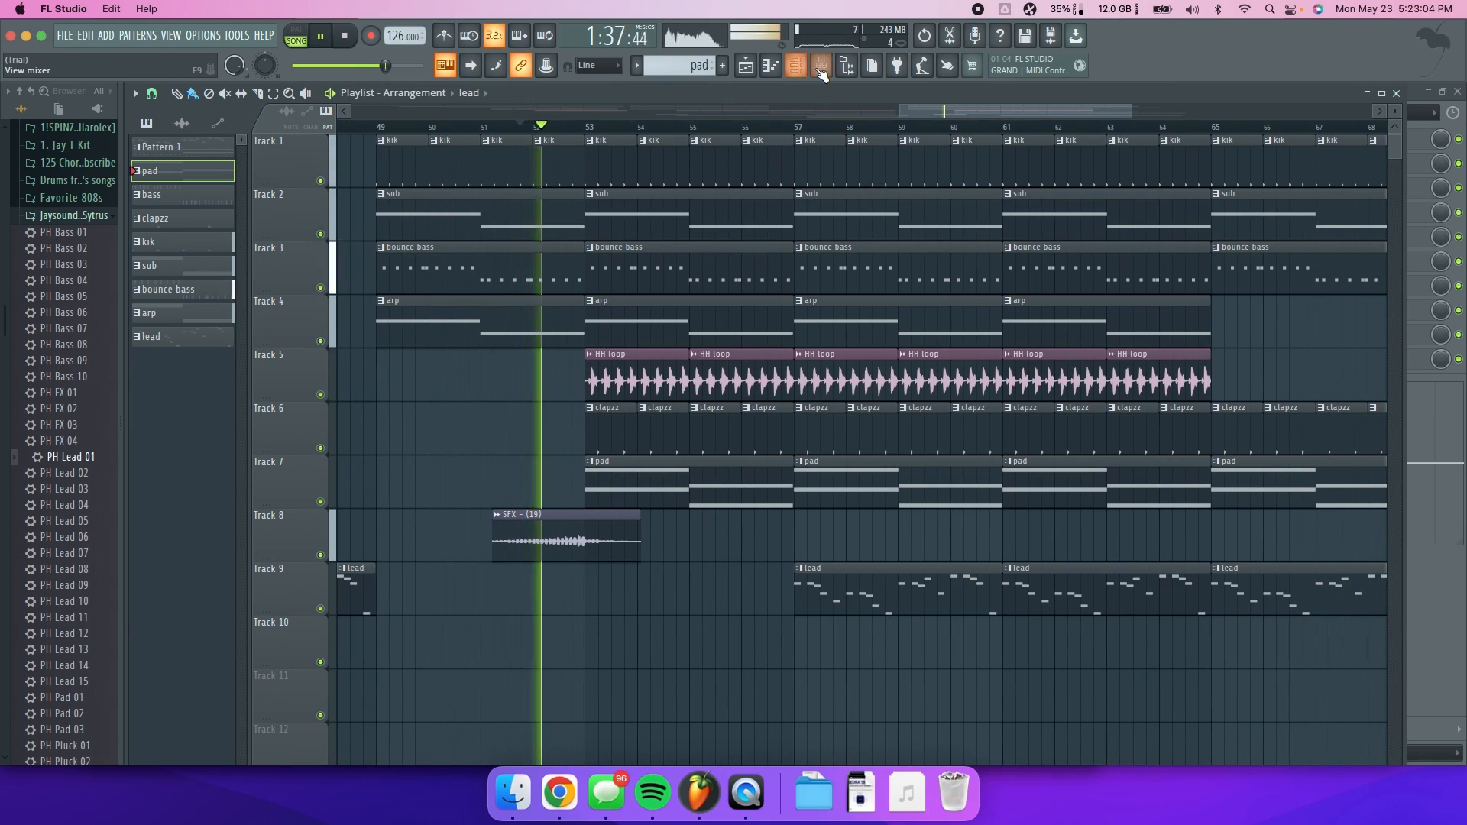
pyautogui.press('F9')
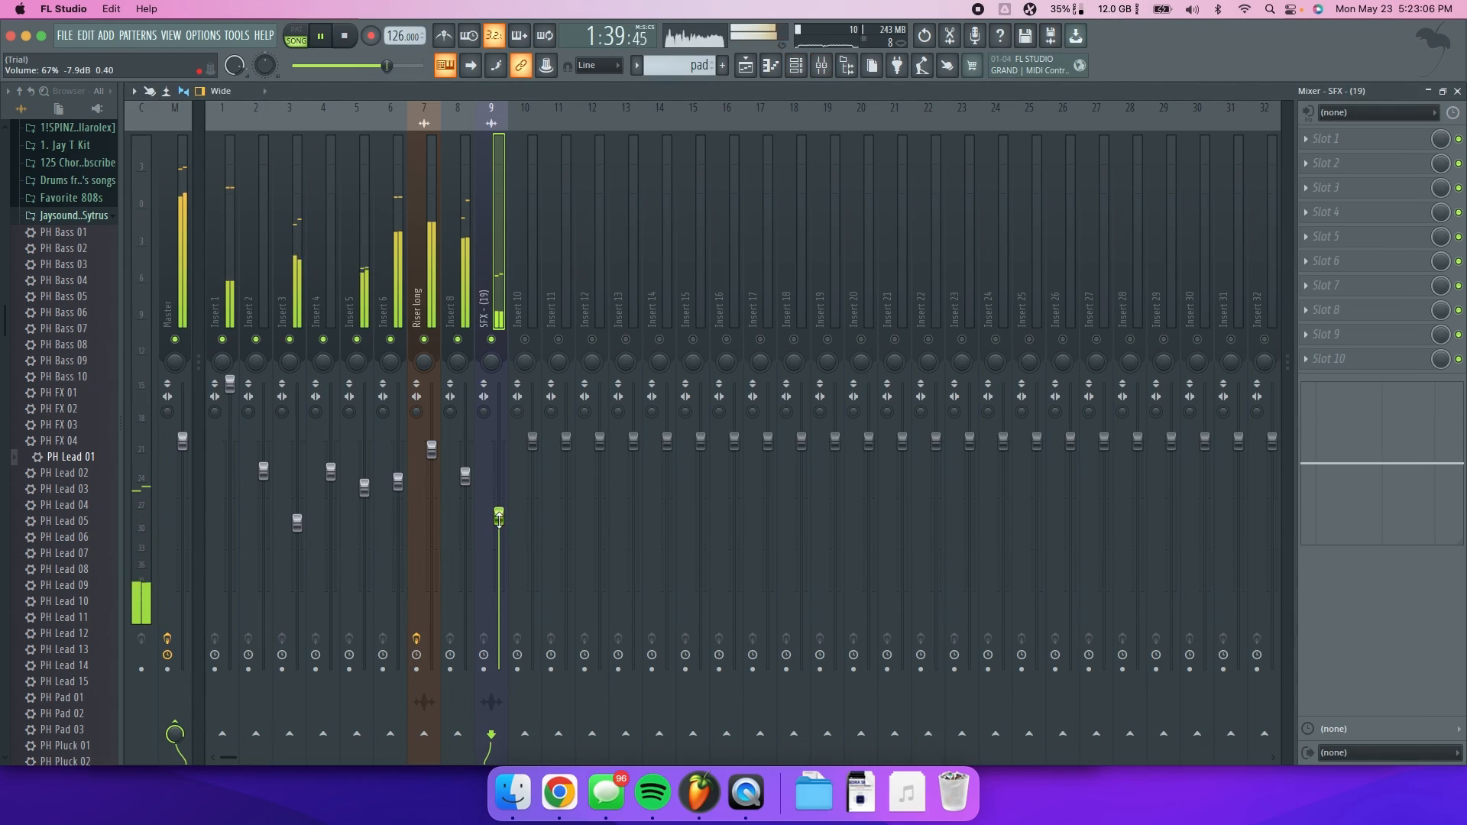
pyautogui.press('space')
# - Show all channels in the channel rack, play the song's opening, and return to the mixer
pyautogui.press('F5')
pyautogui.click(795, 71)
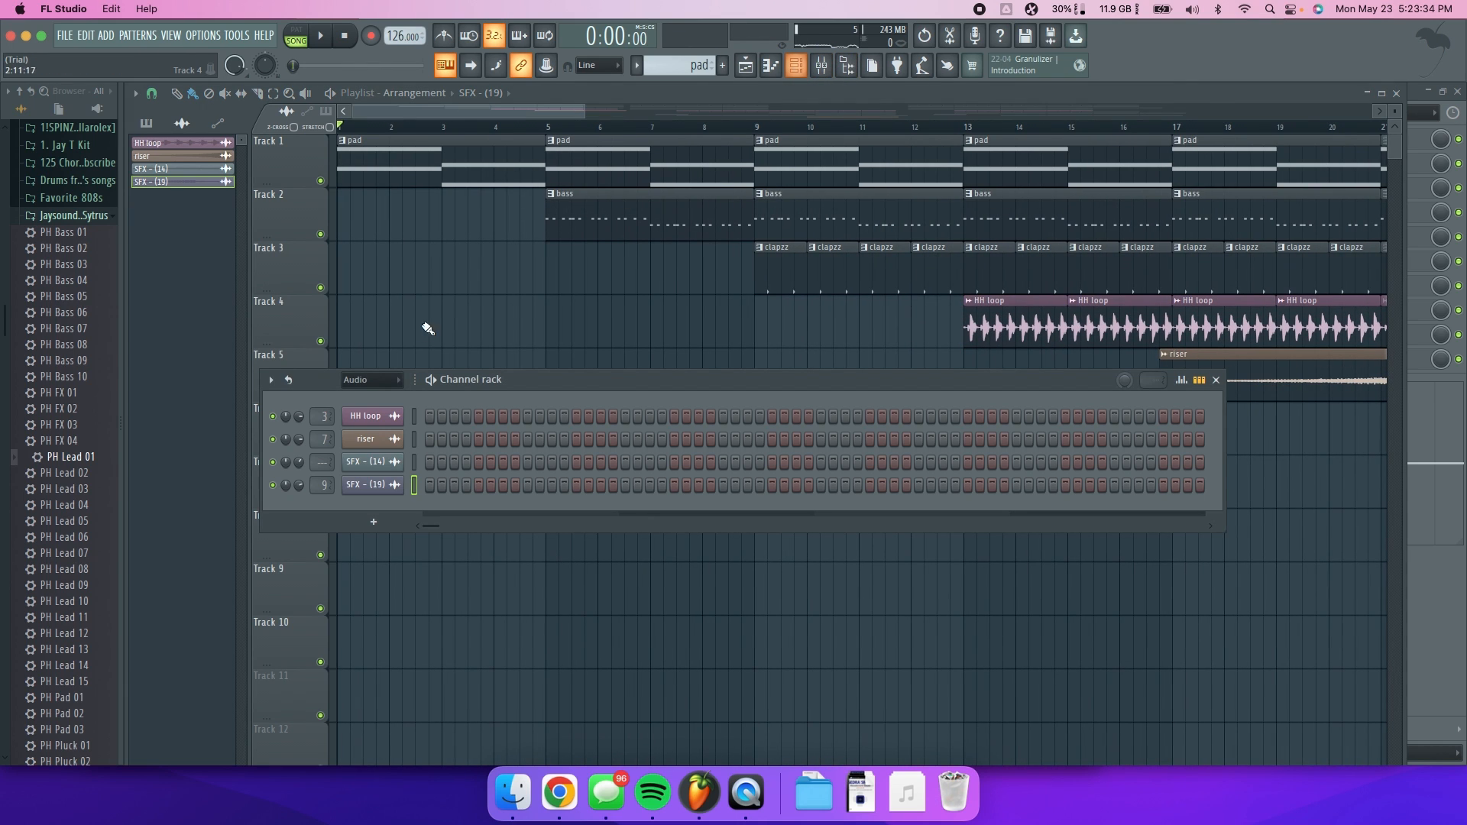
pyautogui.click(359, 398)
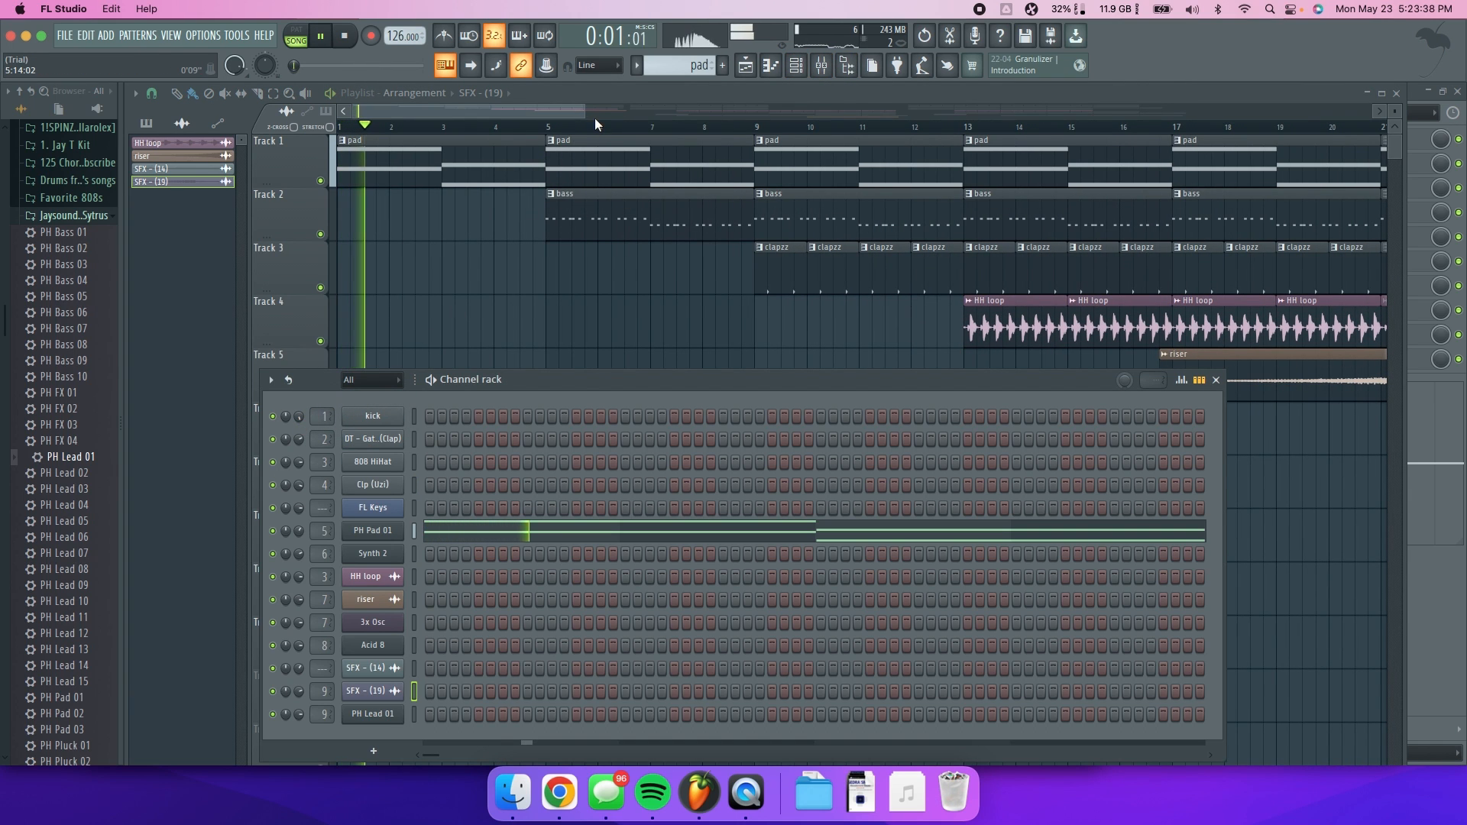
pyautogui.click(607, 95)
pyautogui.click(819, 68)
pyautogui.press('space')
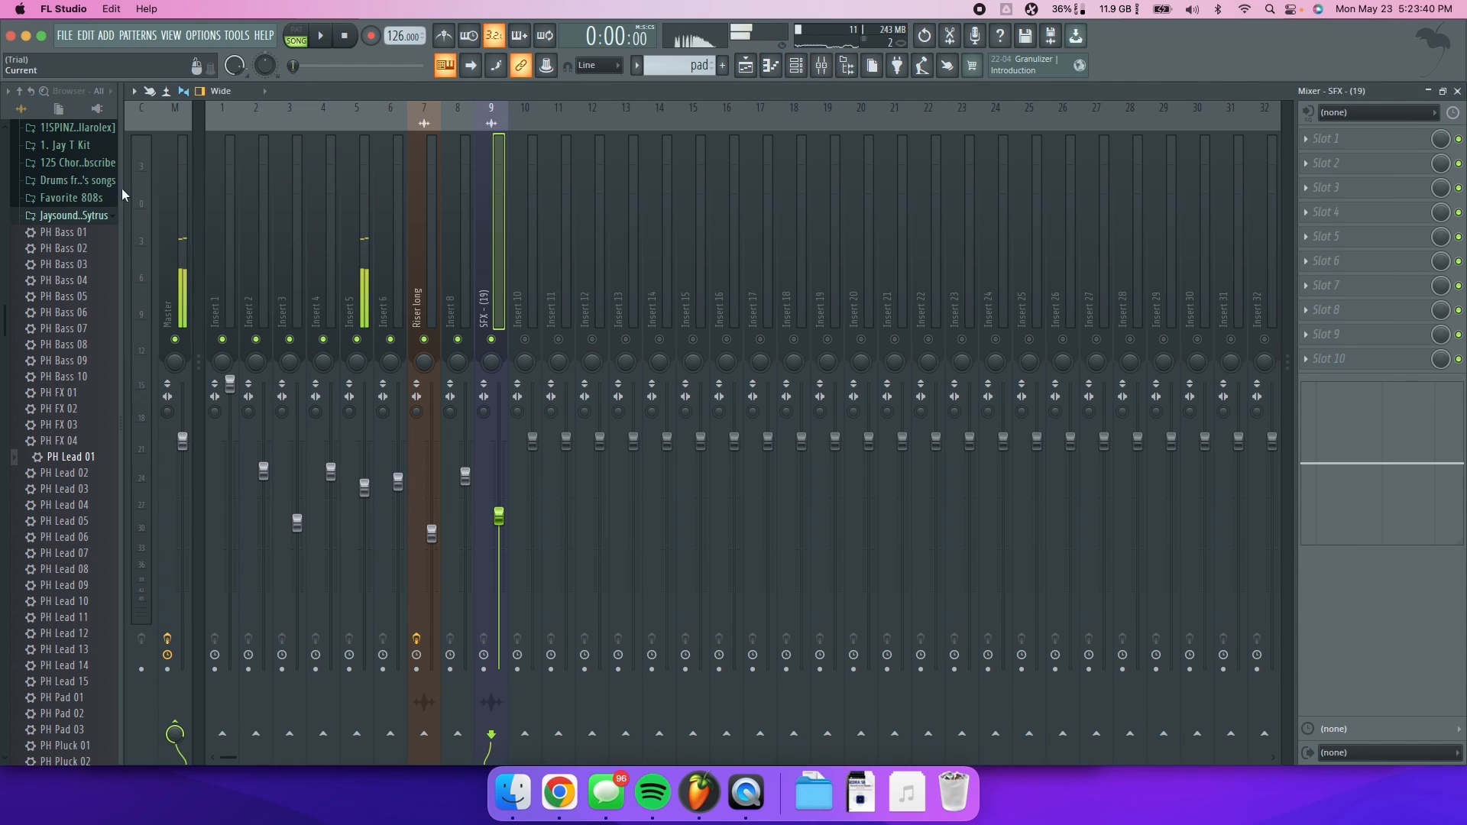
# - Add Fruity Limiter to slot 10 of the Master track and raise its gain during playback from the start
pyautogui.click(191, 201)
pyautogui.click(1338, 364)
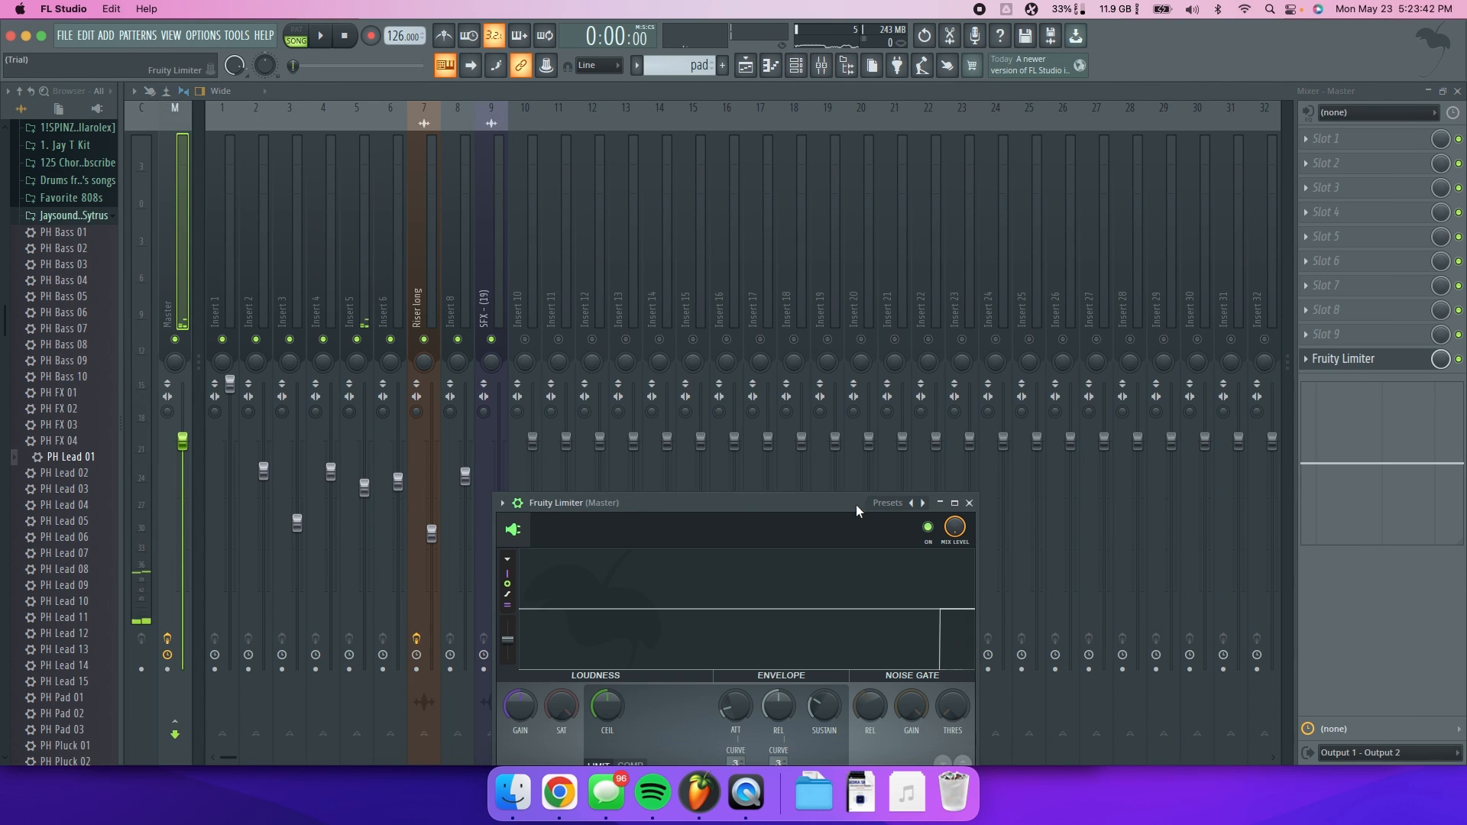
pyautogui.moveTo(857, 508); pyautogui.dragTo(900, 318)
pyautogui.press('space')
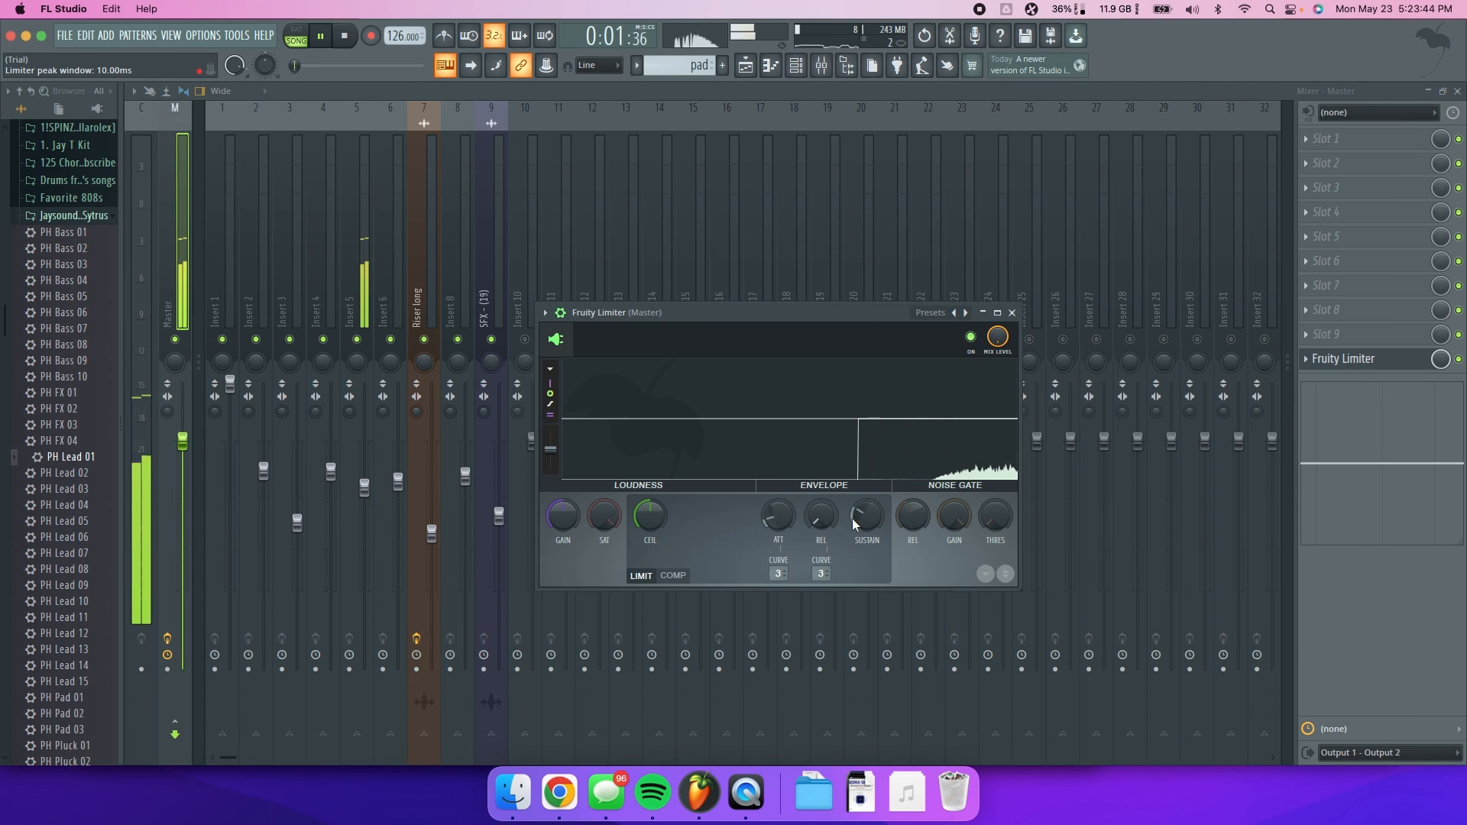
pyautogui.moveTo(563, 515); pyautogui.dragTo(563, 494)
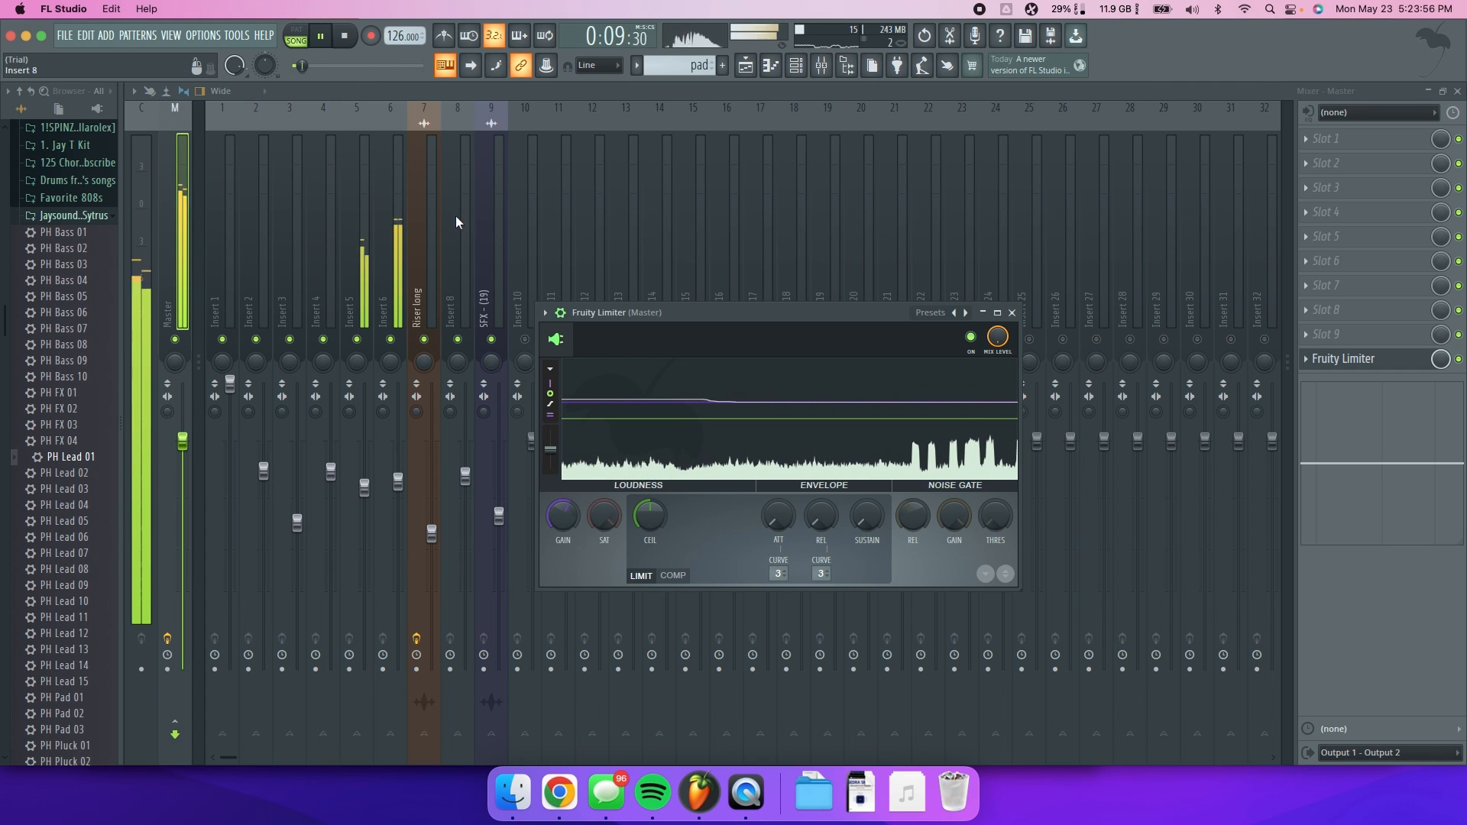
# - Rebalance the mixer during playback, setting insert 6 to about -5.8 dB and slightly lowering inserts 2, 3, 4 and the riser
pyautogui.click(398, 235)
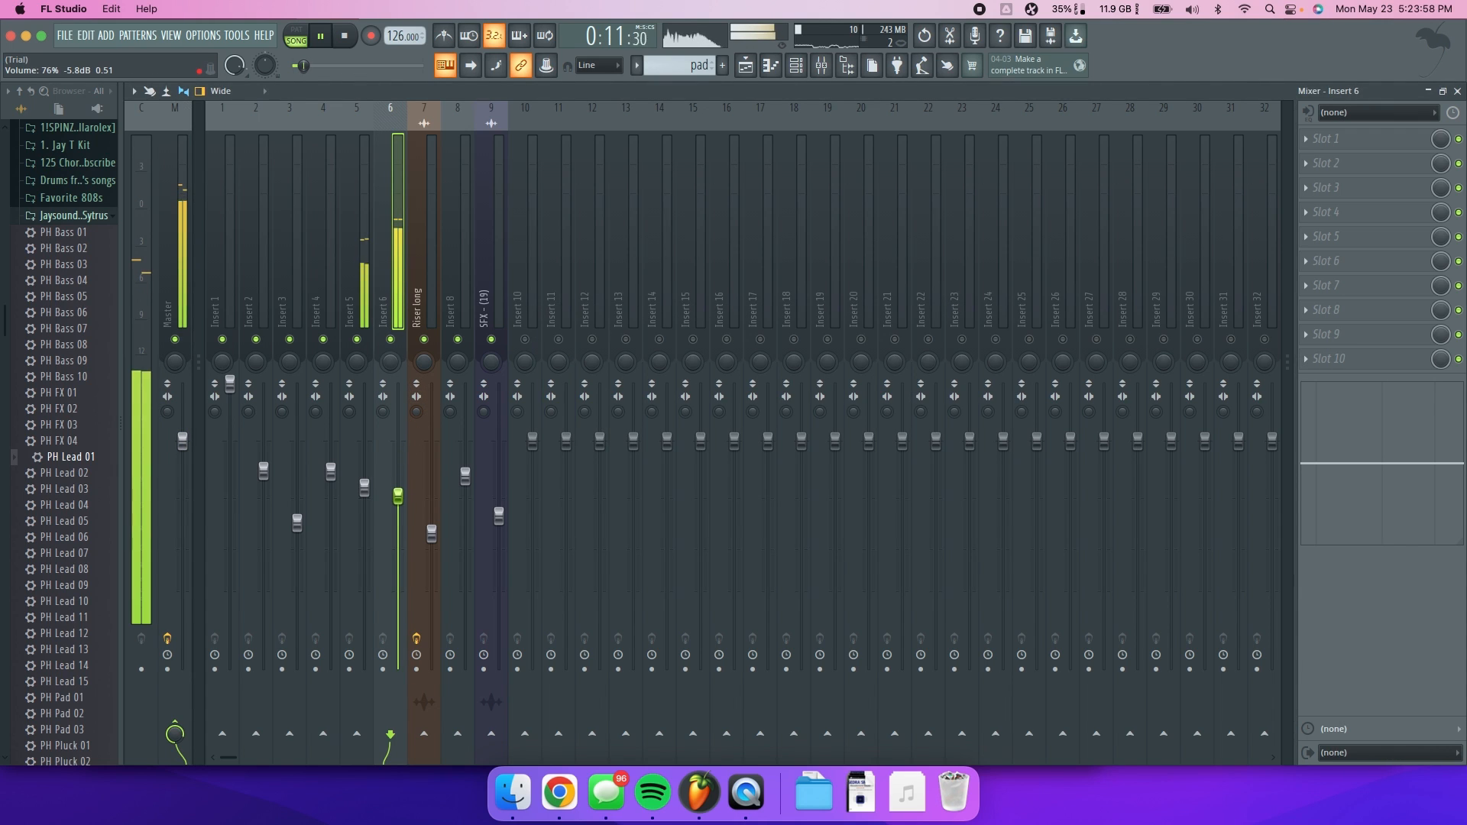
pyautogui.moveTo(398, 505); pyautogui.dragTo(398, 497)
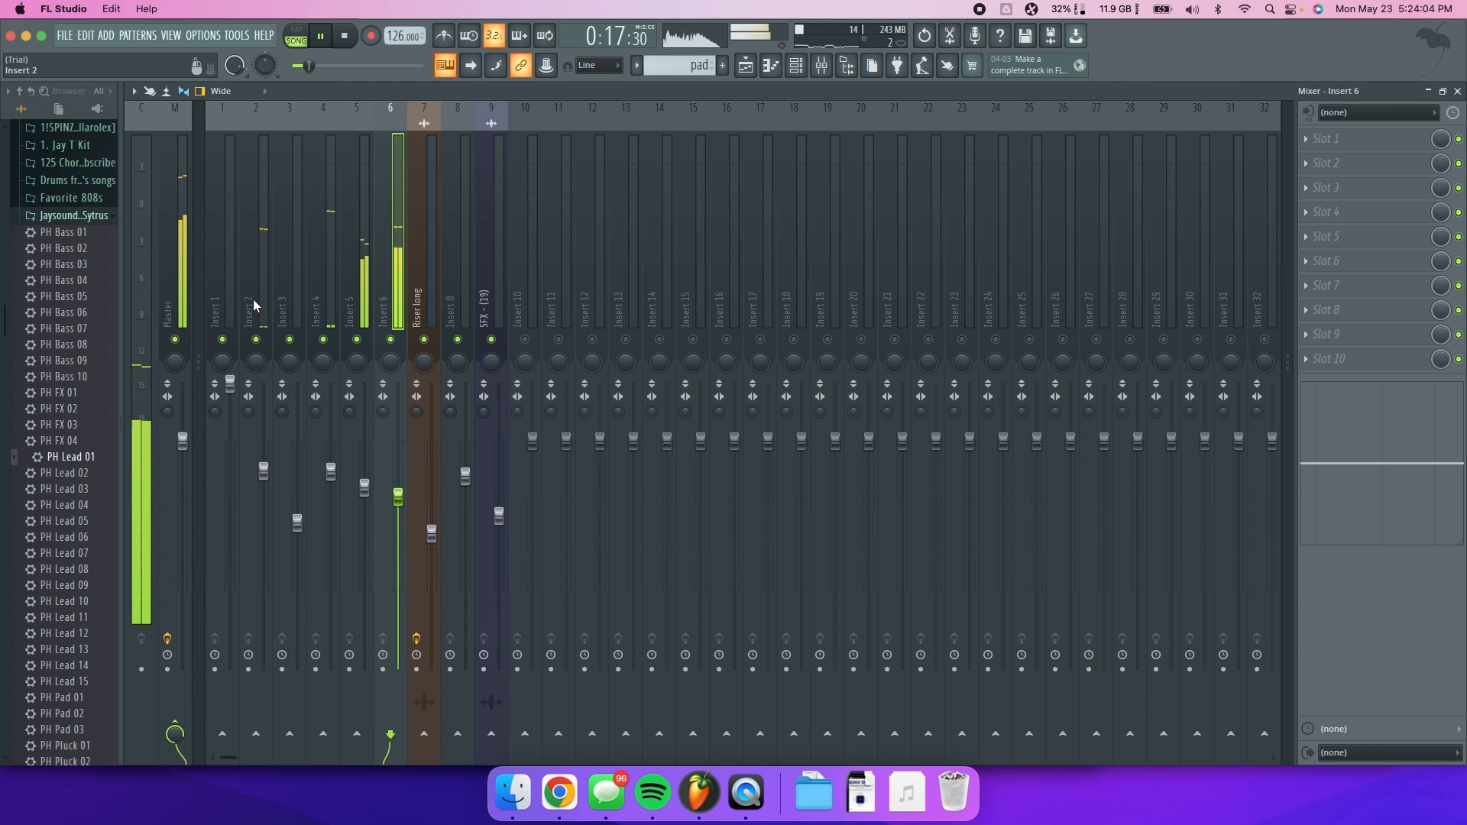
pyautogui.click(319, 288)
pyautogui.moveTo(330, 470); pyautogui.dragTo(297, 533)
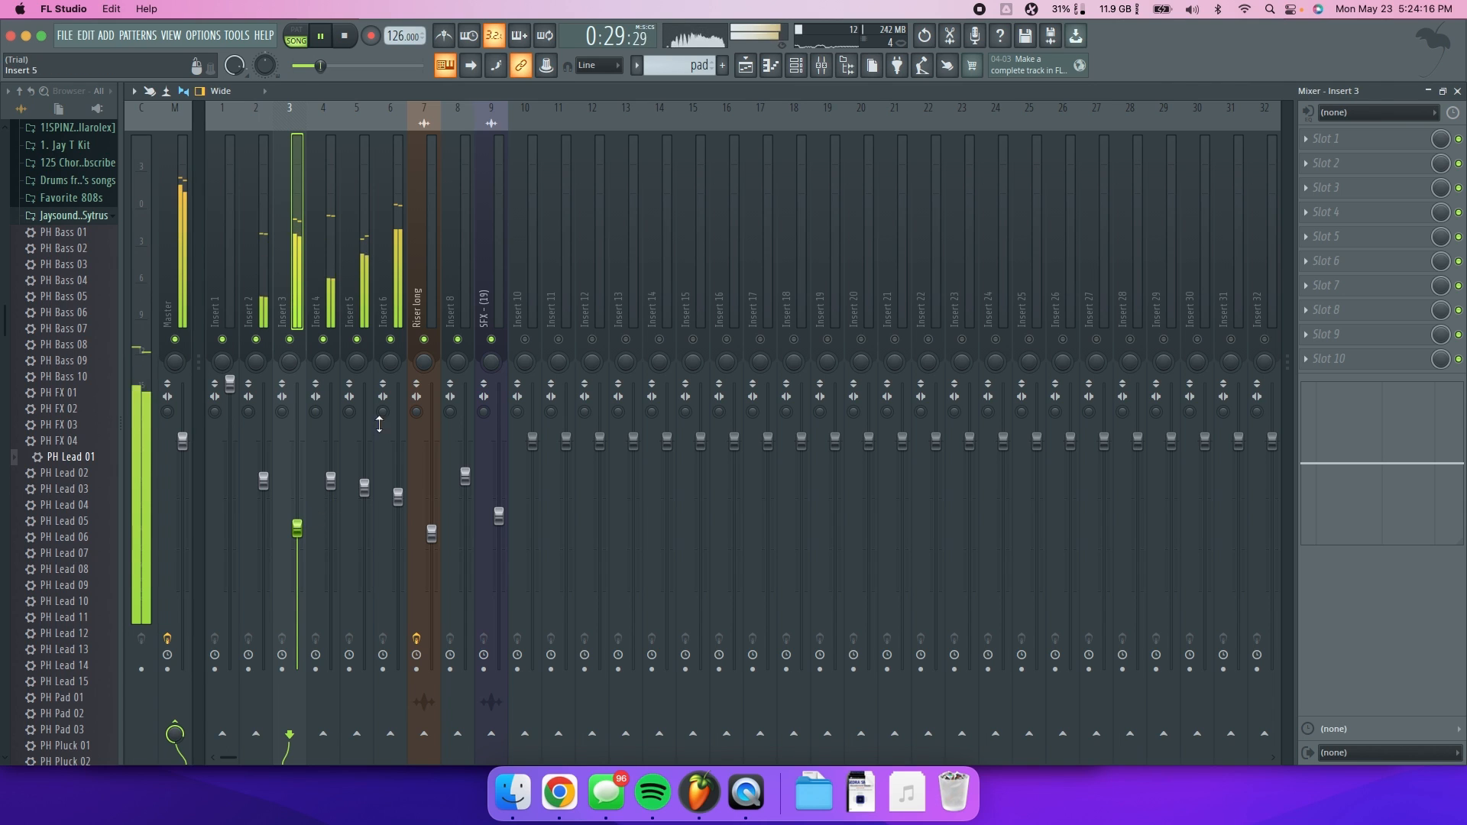
pyautogui.click(399, 298)
pyautogui.click(431, 533)
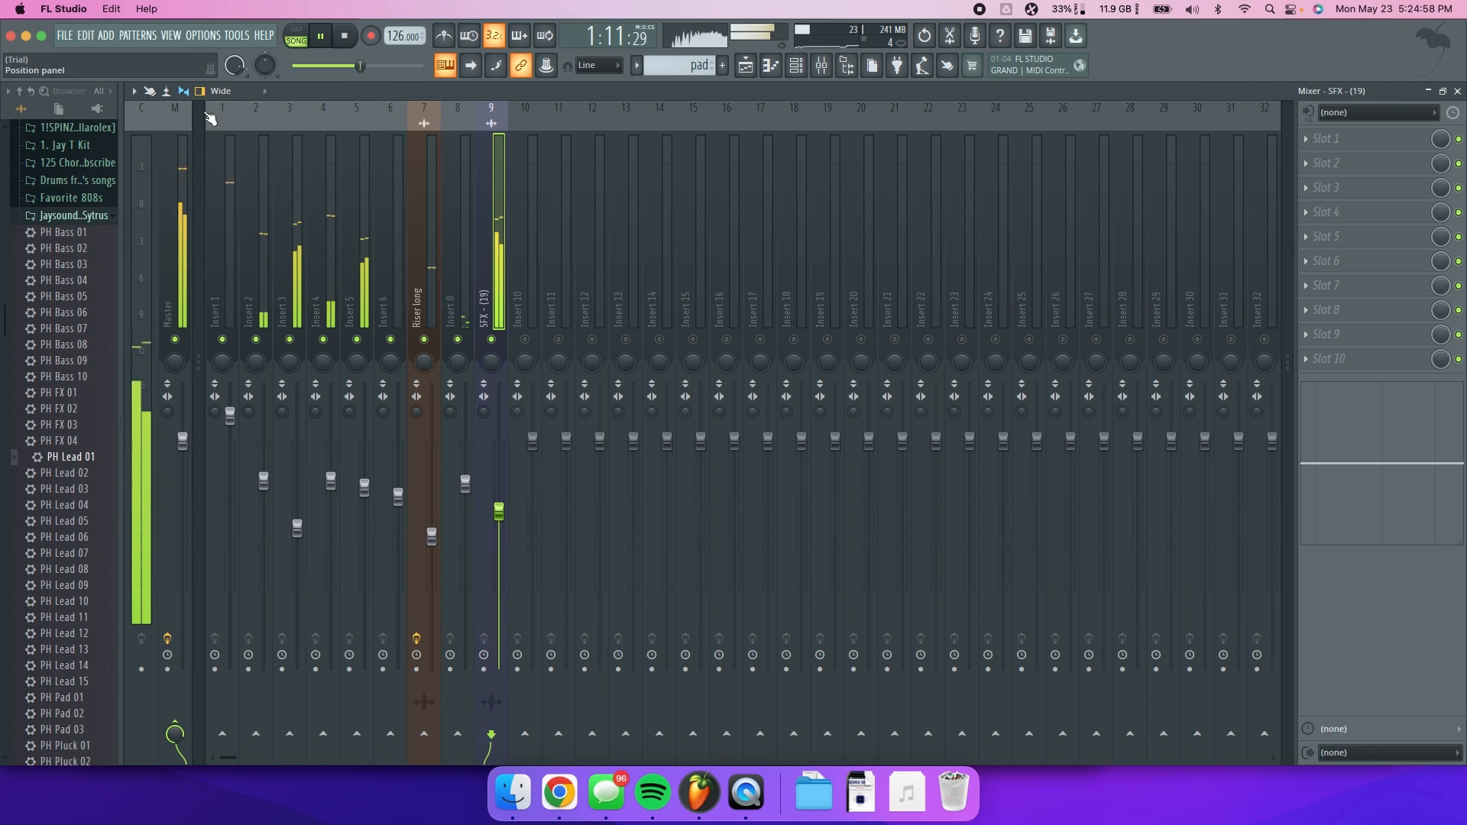
# - Add Fruity Parametric EQ 2 to slot 9 of the Master track with the 20Hz + 18kHz cut preset
pyautogui.click(183, 187)
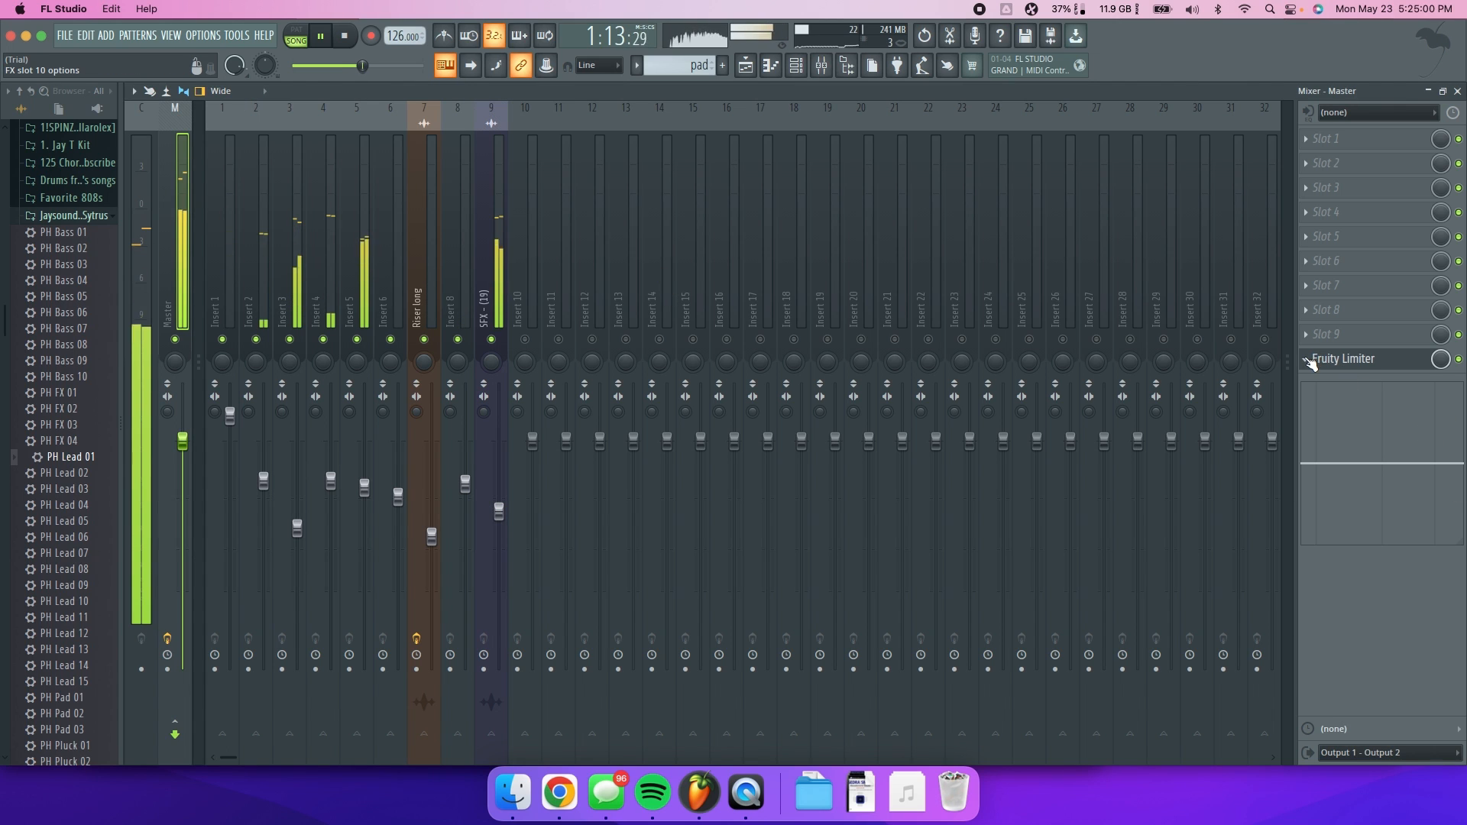
pyautogui.click(1318, 356)
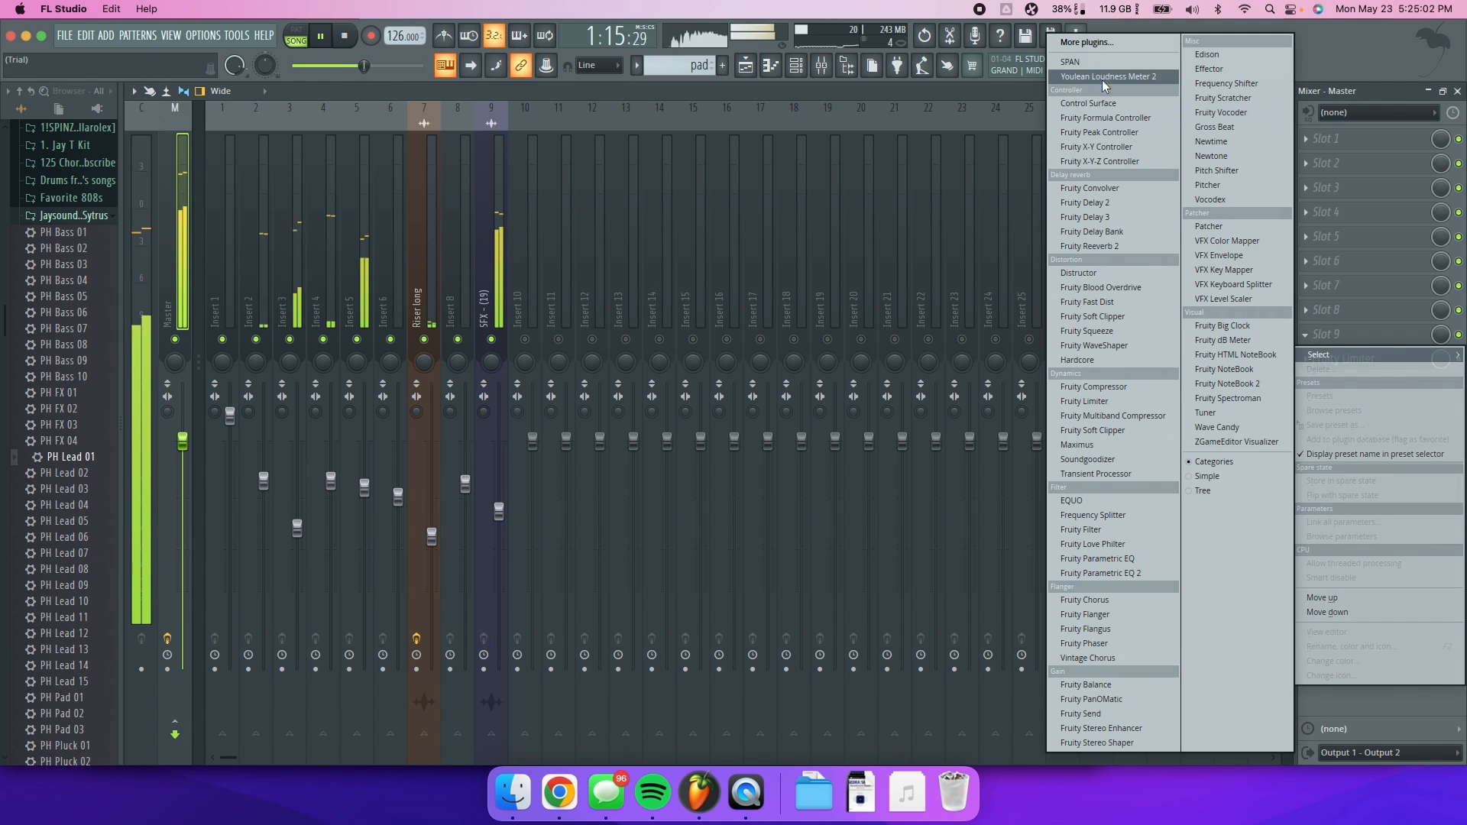
pyautogui.click(1100, 573)
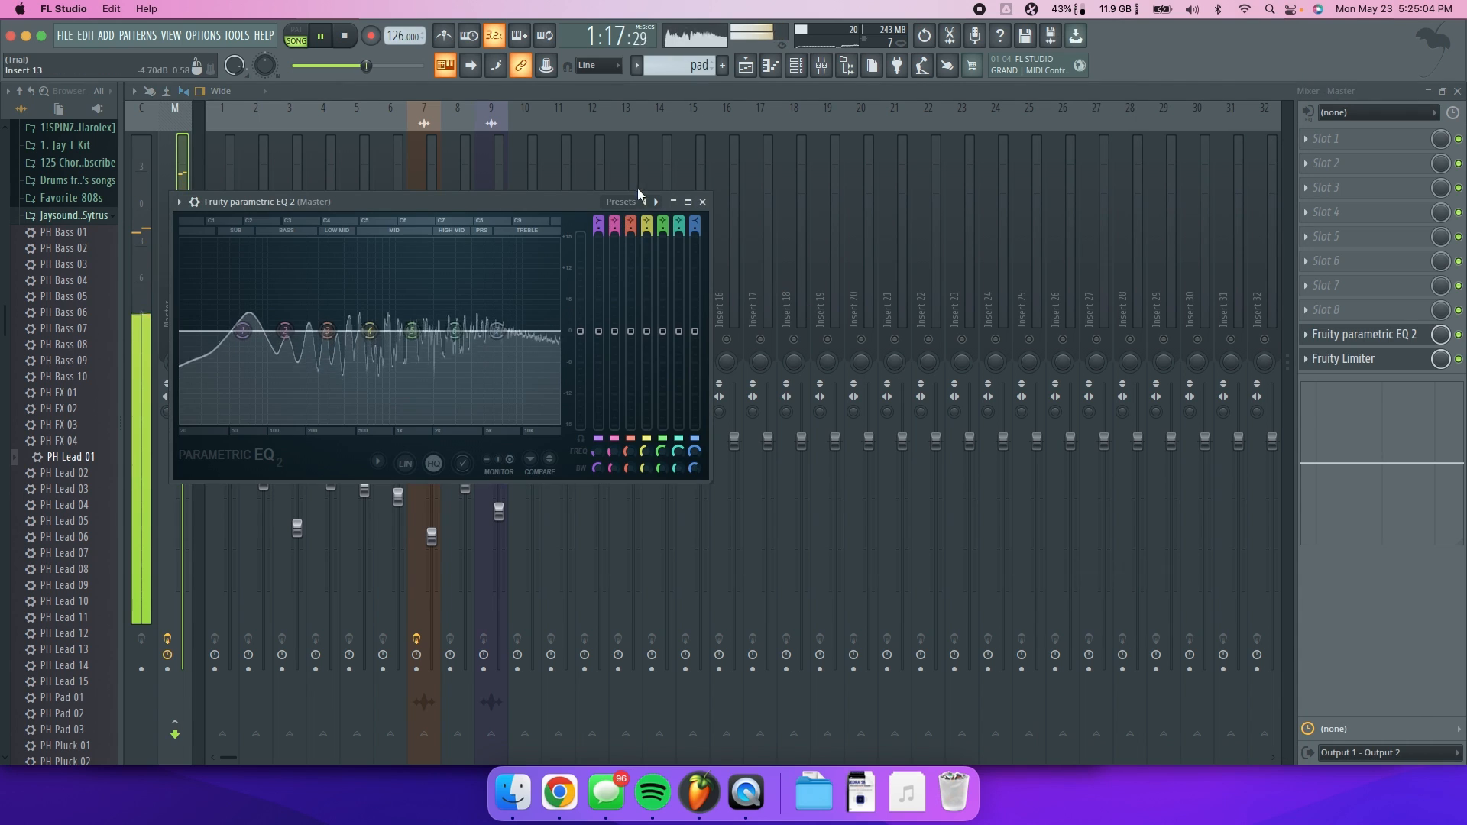
pyautogui.click(655, 201)
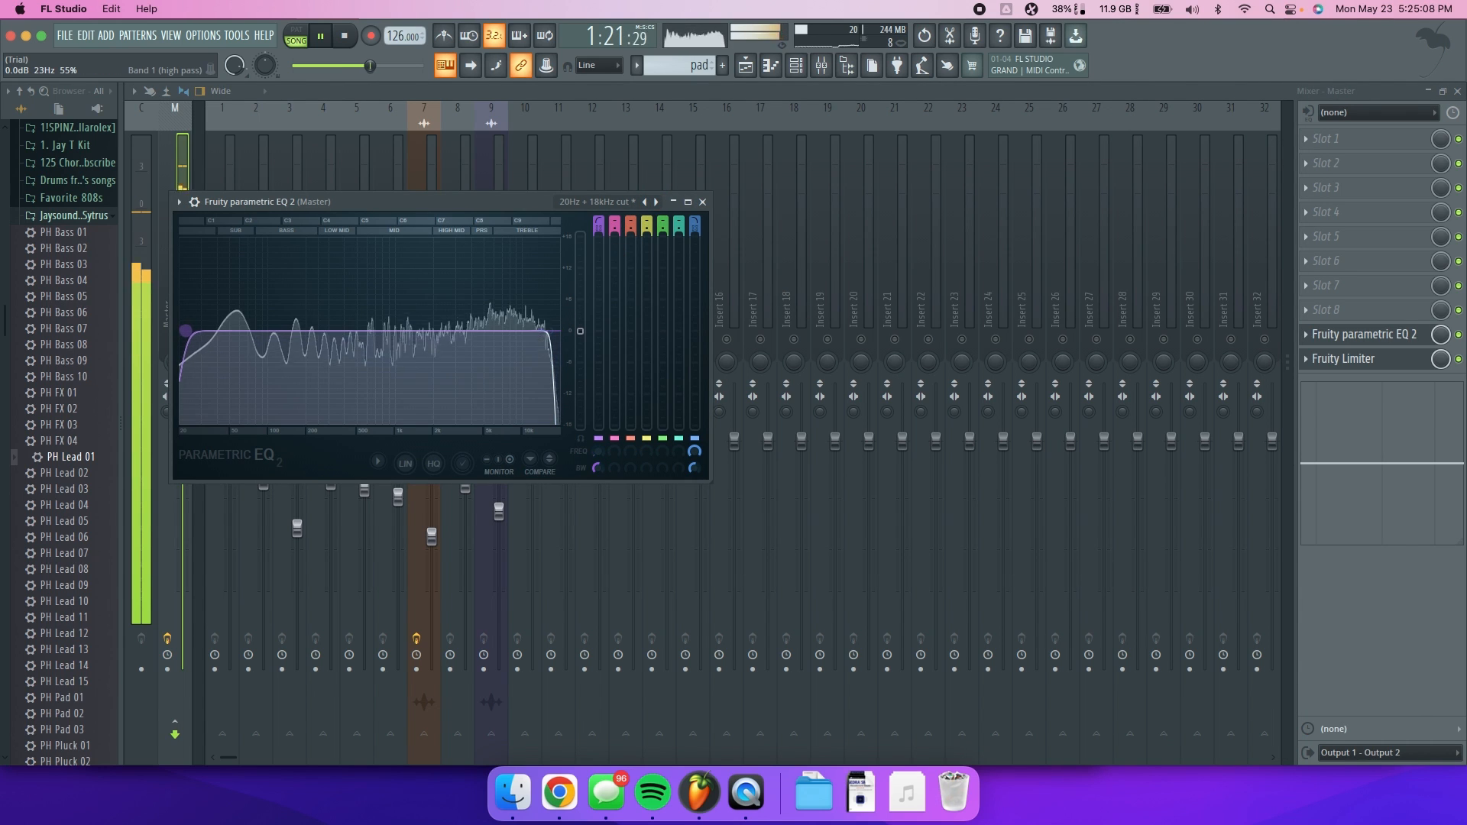
pyautogui.click(702, 202)
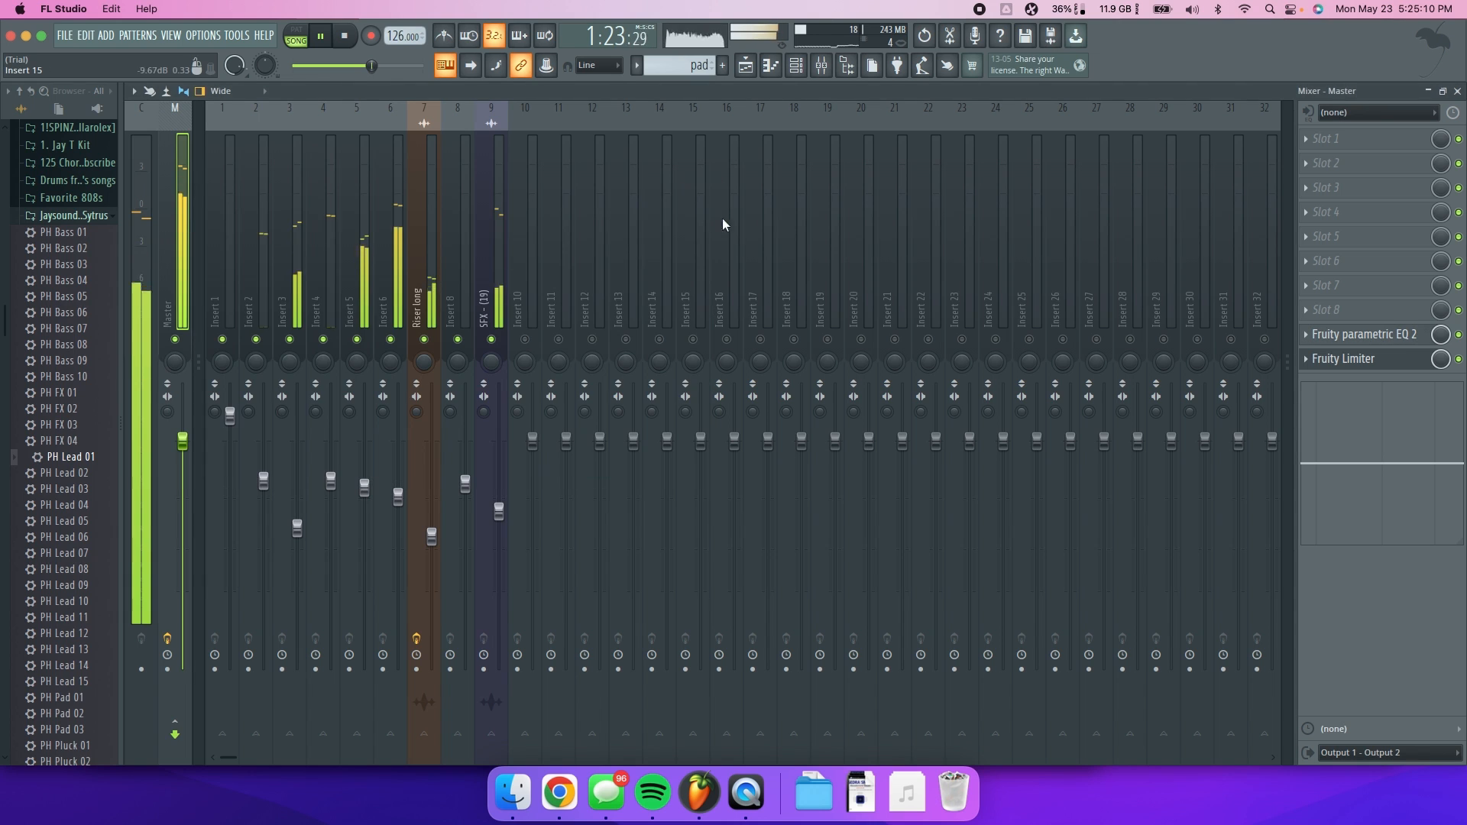
# - Review the complete arrangement in the playlist, from the intro through the second drop
pyautogui.click(747, 71)
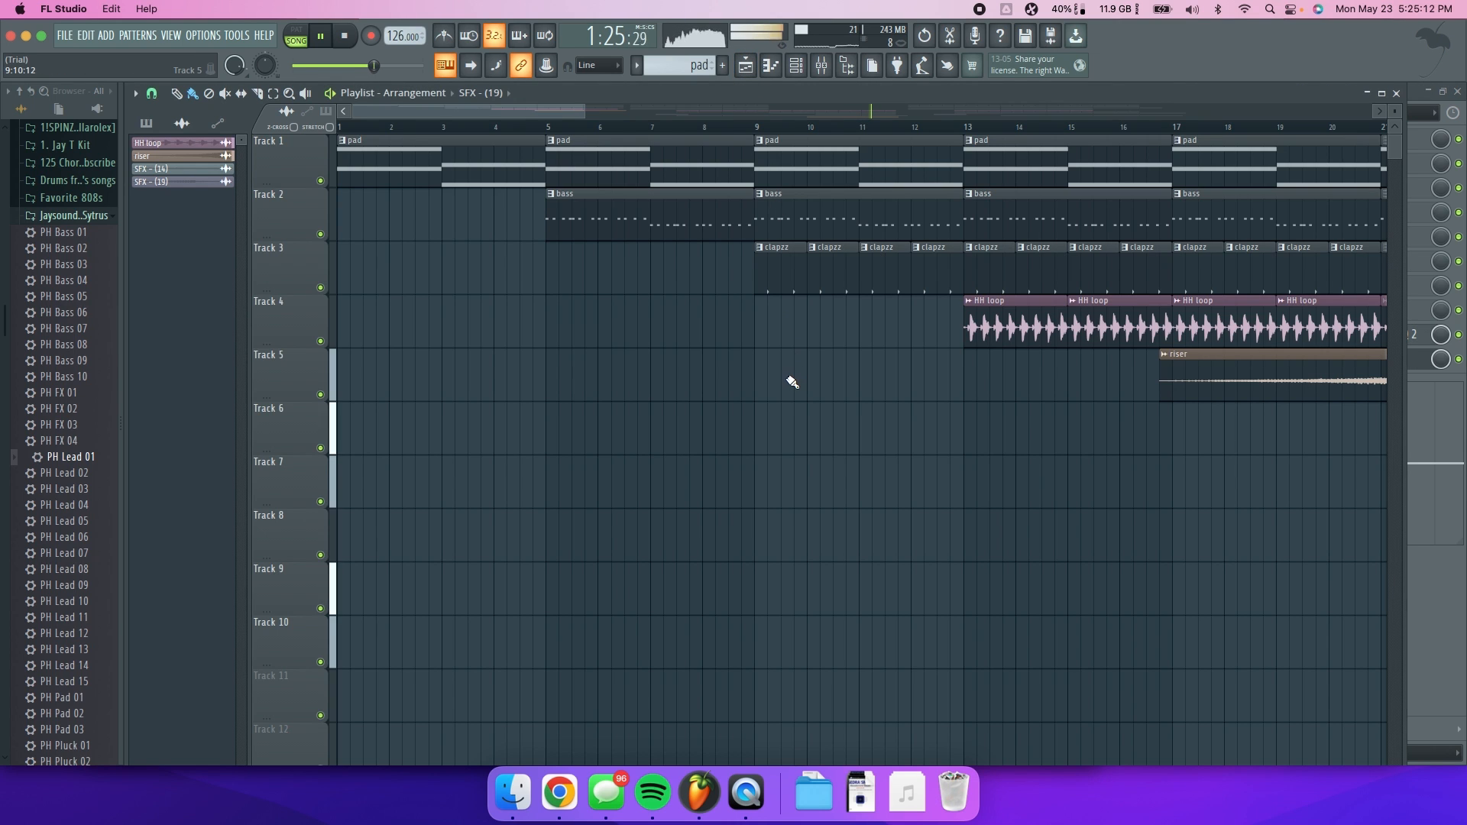
pyautogui.scroll(-5, 776, 391)
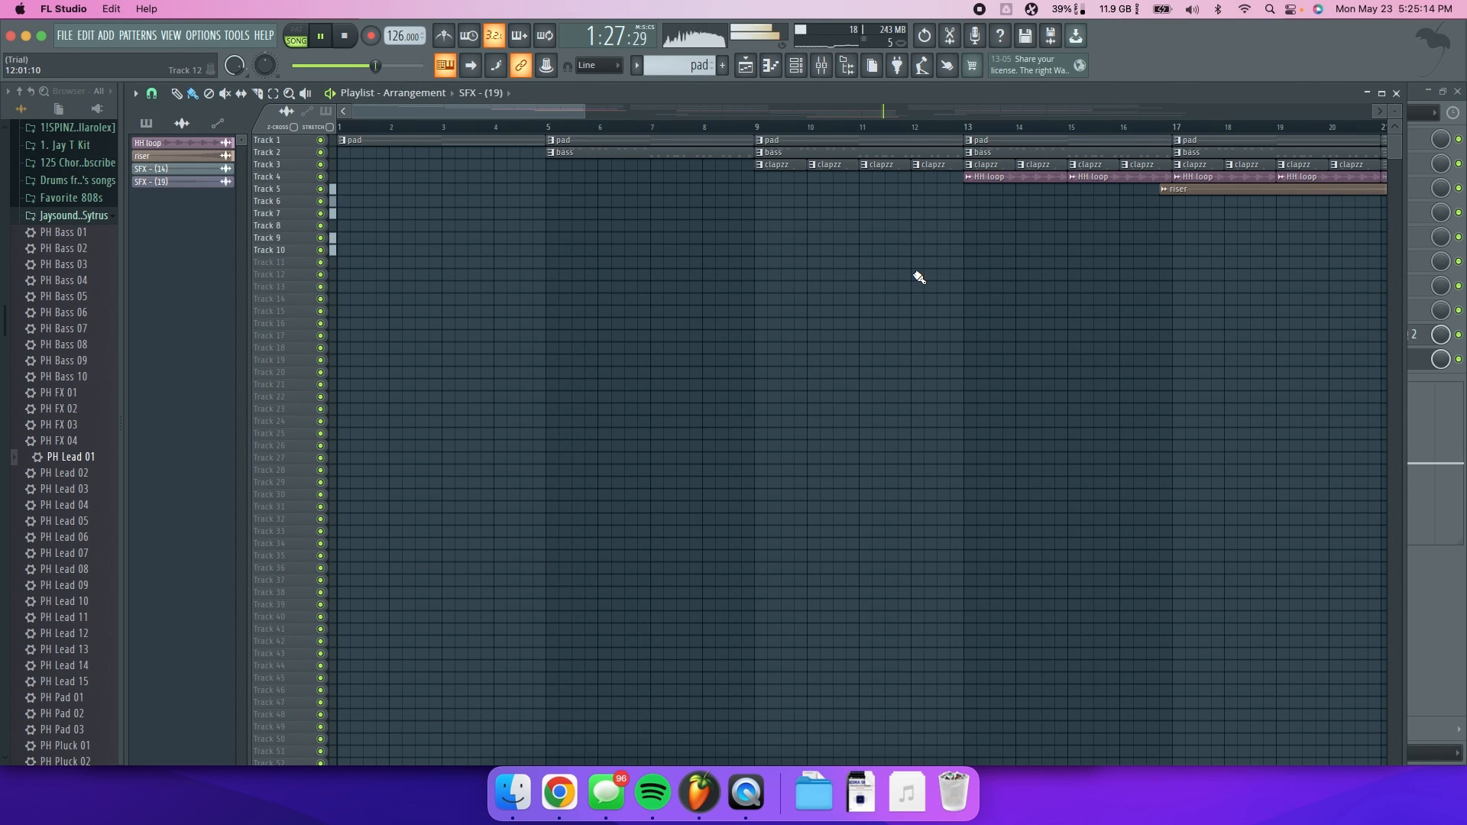
pyautogui.scroll(-6, 919, 277)
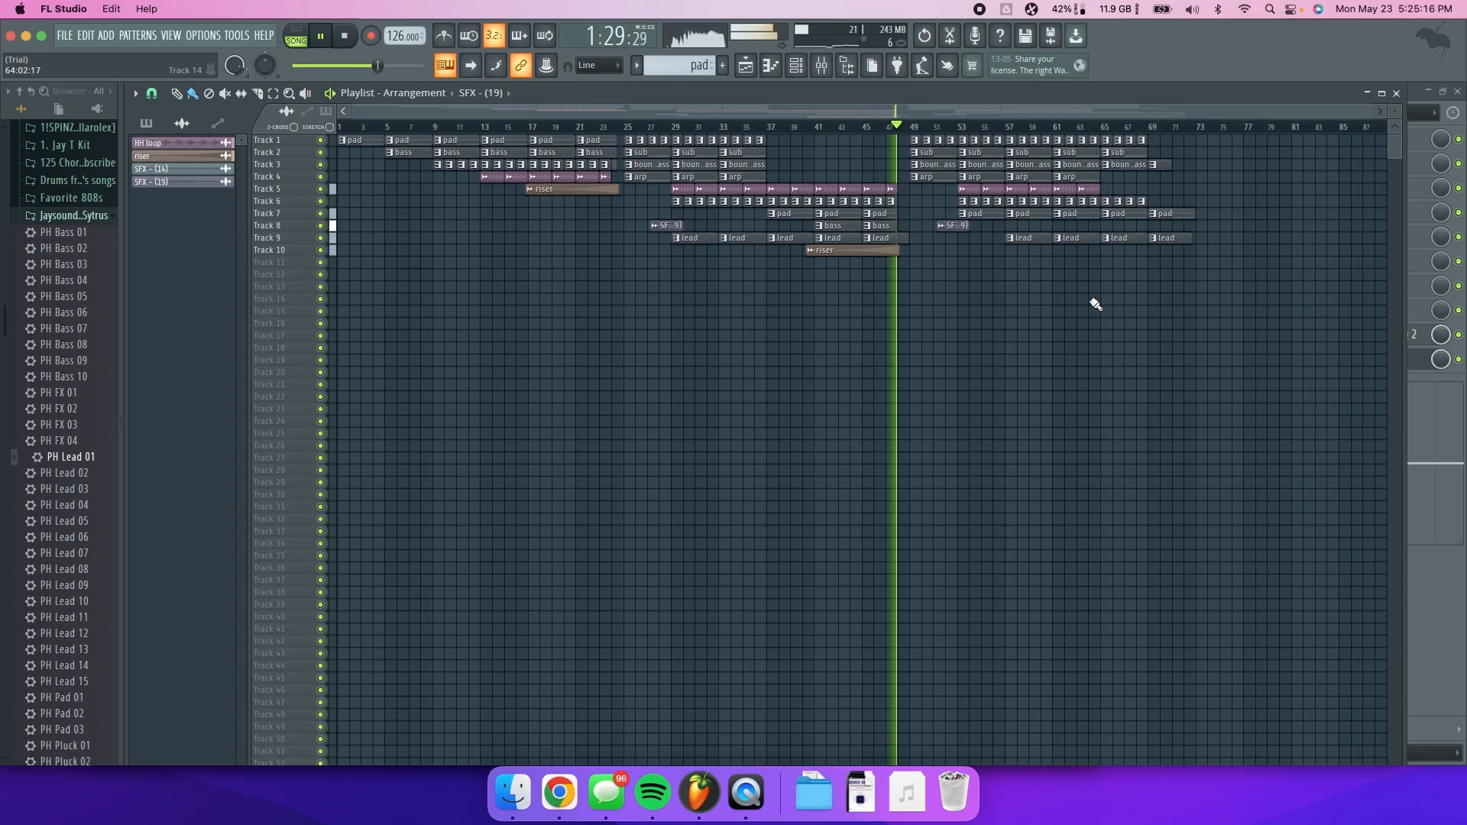